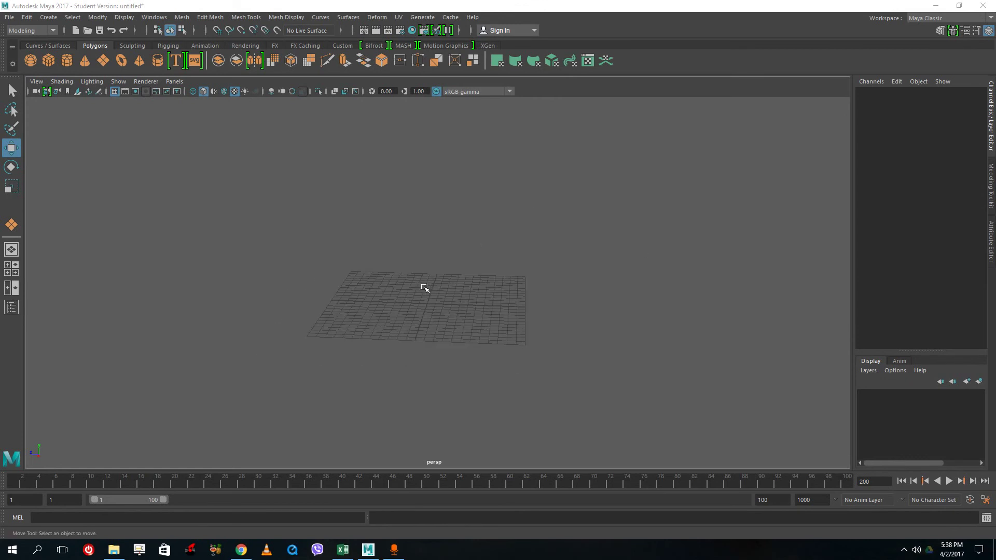
left_click_drag(418, 296, 397, 297, "alt")
scroll(396, 297, "up", 2)
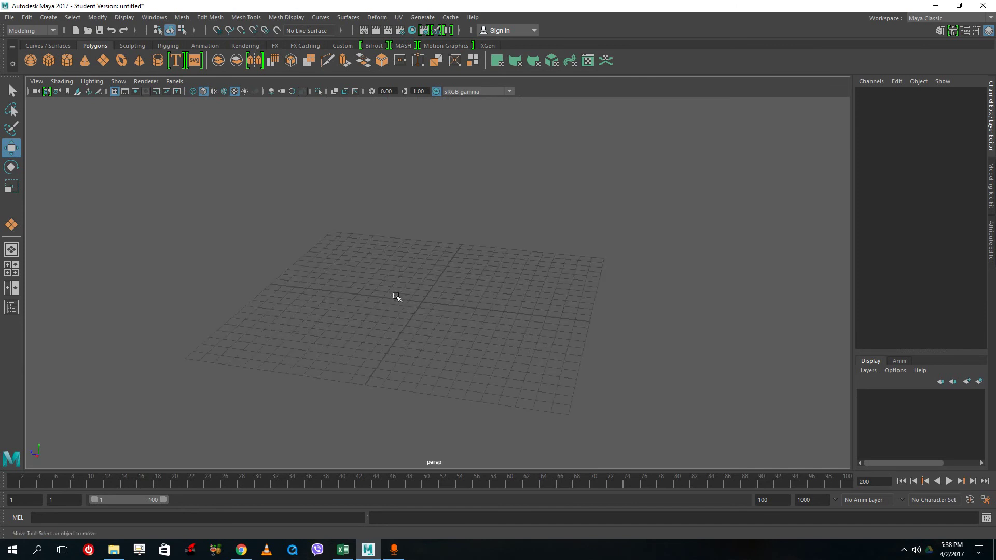
left_click_drag(389, 277, 459, 351, "alt")
left_click_drag(398, 286, 481, 318, "alt")
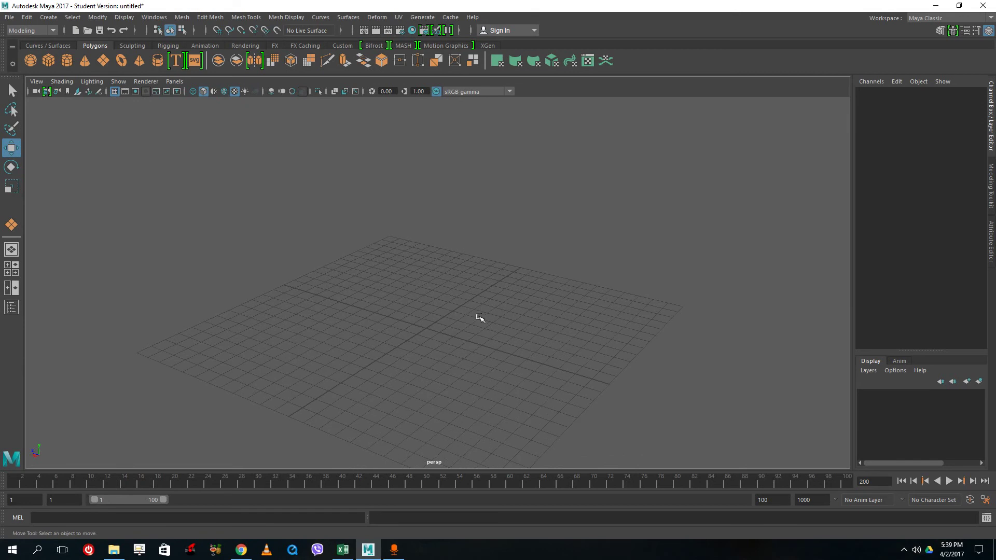
left_click(103, 54)
left_click_drag(512, 314, 378, 363, "alt")
left_click_drag(337, 277, 412, 271, "alt")
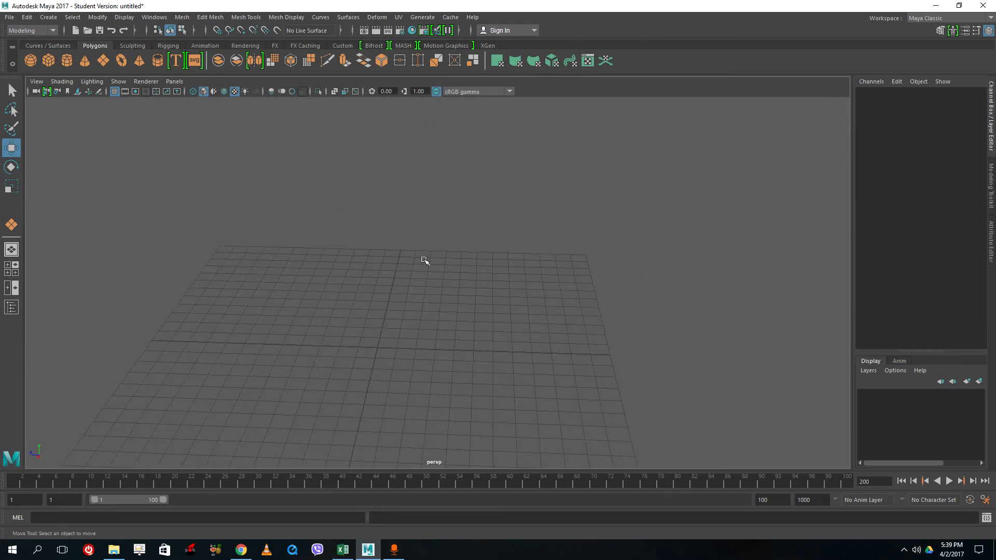
left_click_drag(401, 354, 300, 374, "alt")
left_click_drag(415, 364, 329, 287, "alt")
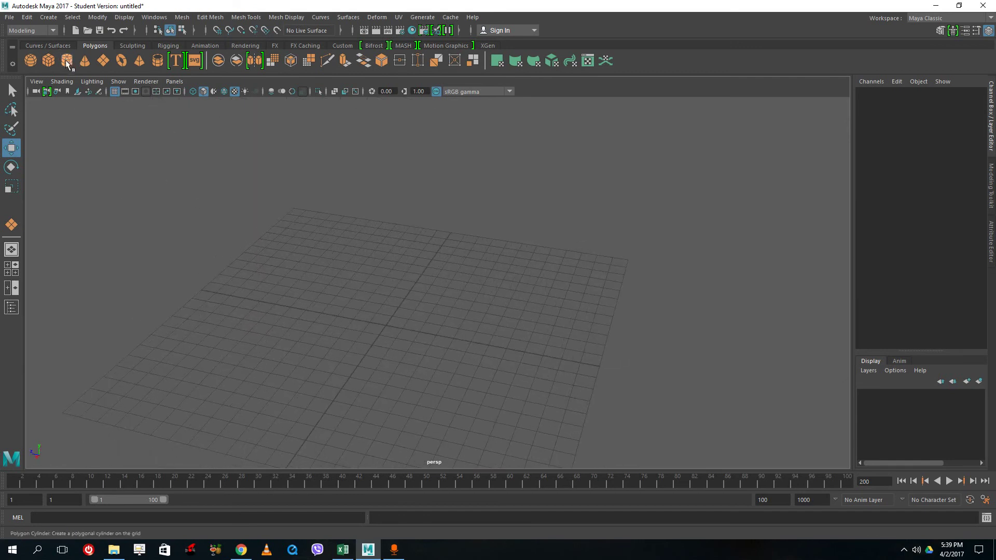
left_click(102, 59)
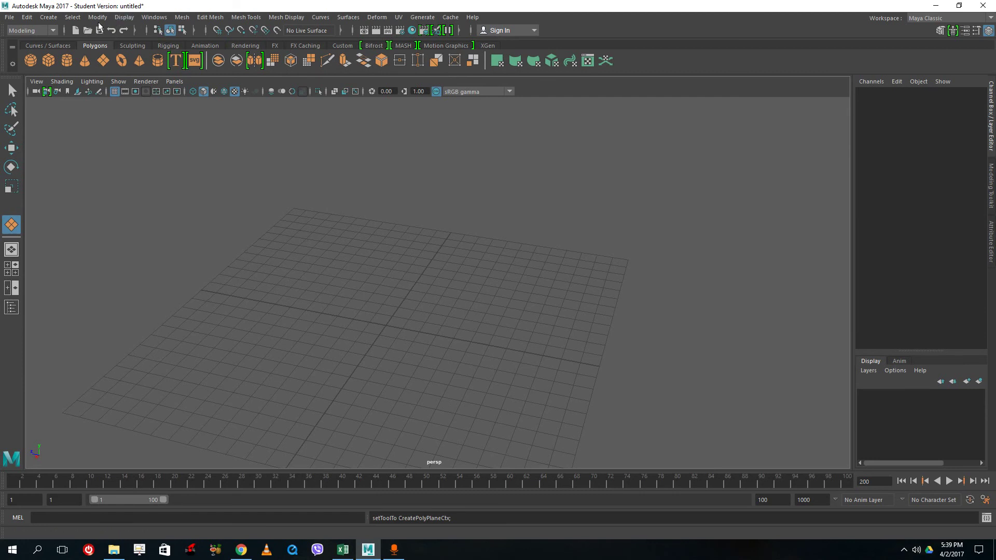
left_click(51, 19)
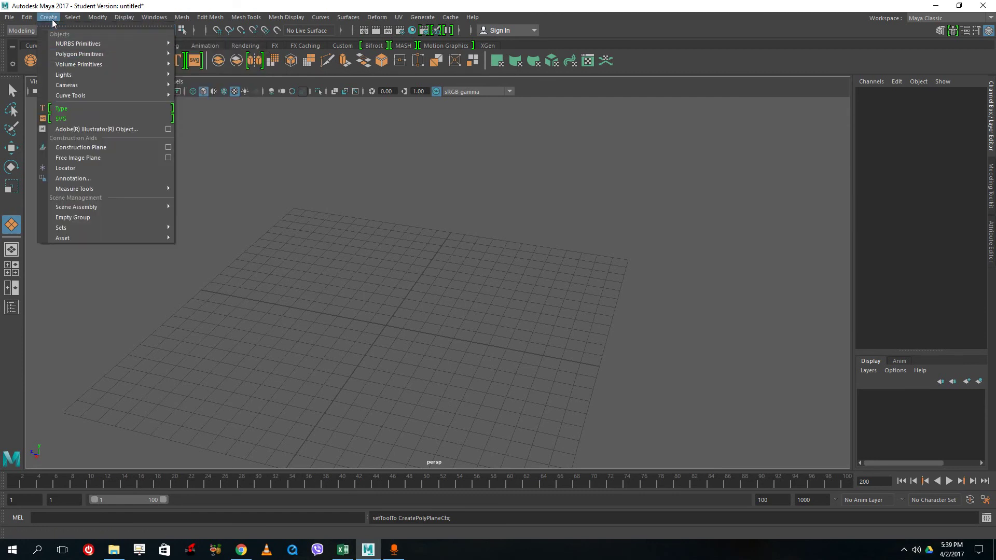
mouse_move(100, 56)
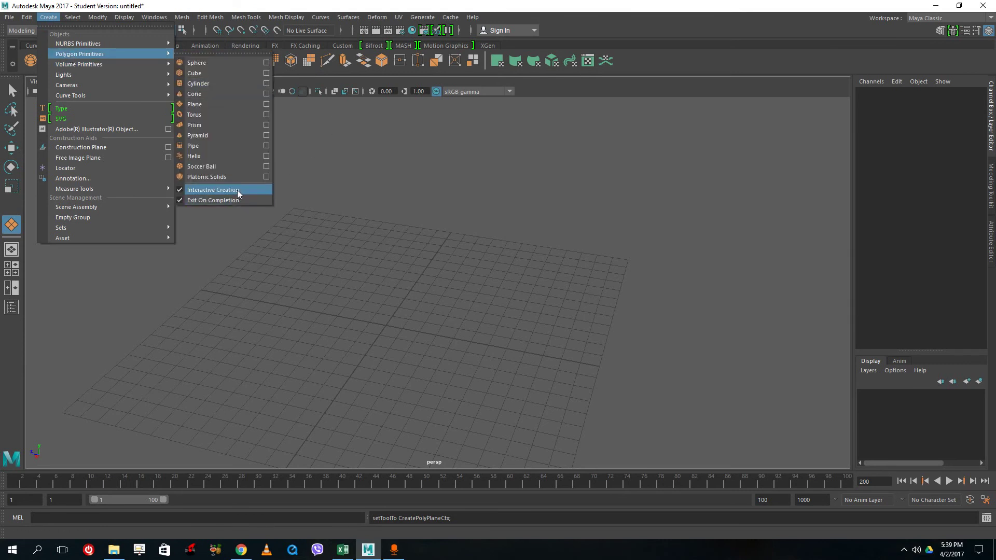
left_click(407, 223)
left_click(407, 225)
left_click_drag(480, 280, 329, 171)
key("Delete")
Draw a polygon plane about 22.2 wide and 12.5 high around the grid origin in the top view
left_click(104, 61)
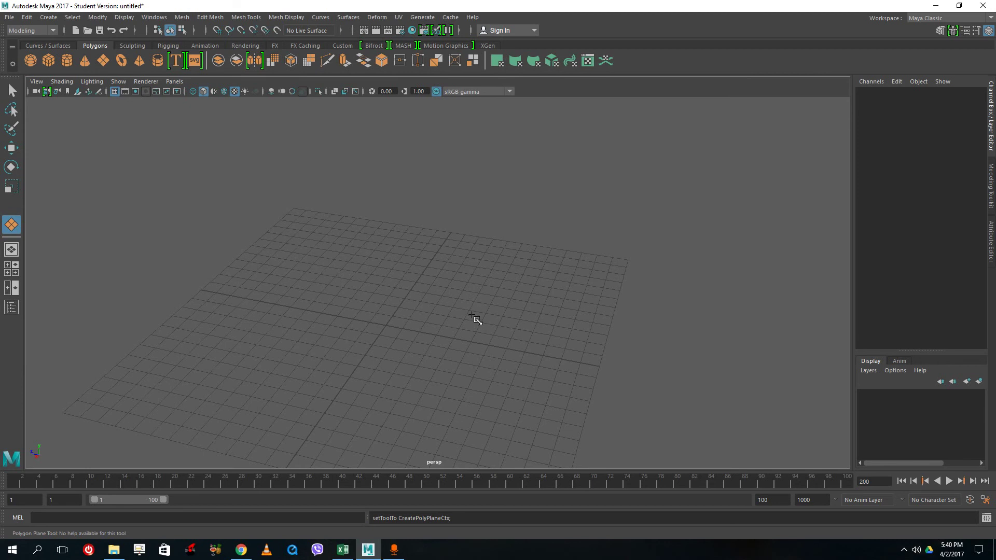
key("space")
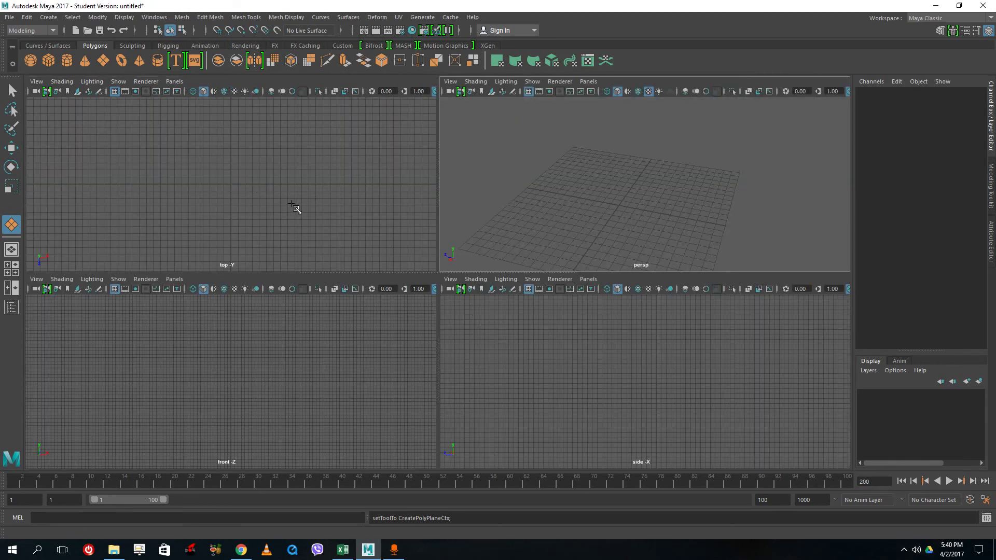
key("space")
left_click_drag(293, 203, 589, 371)
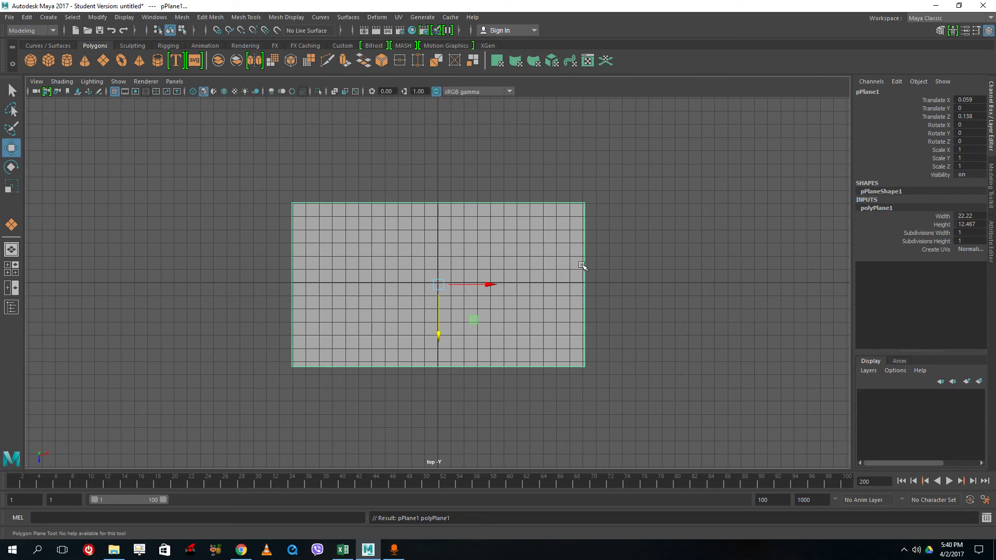
key("space")
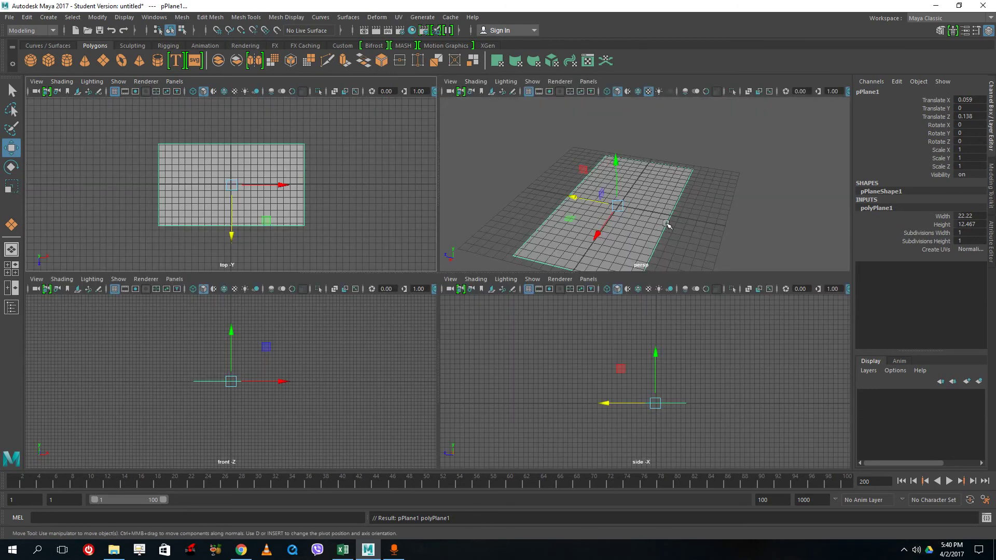
key("space")
left_click_drag(617, 341, 516, 354, "alt")
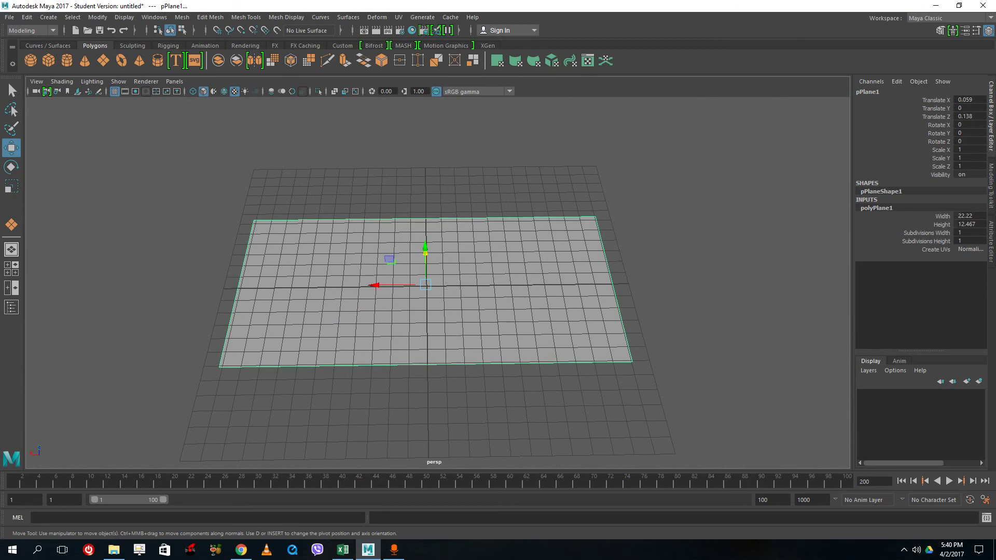
Try hiding and showing the Channel Box, Attribute Editor and Tool Settings
left_click(992, 126)
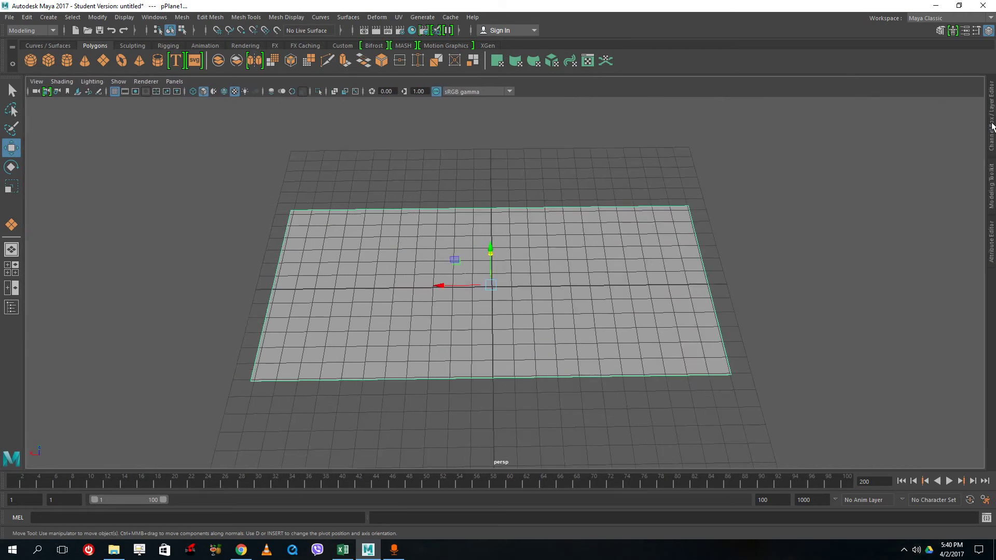
left_click(993, 126)
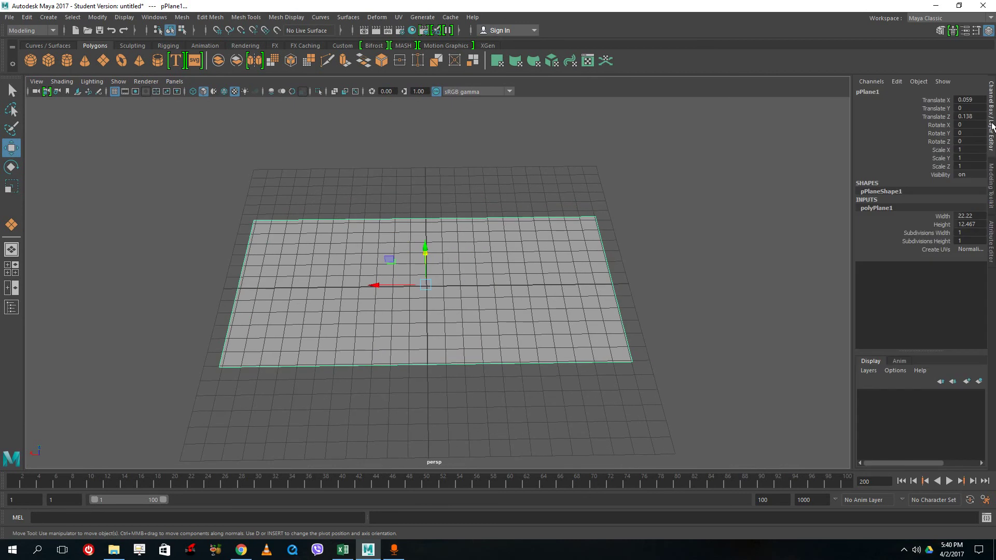
left_click(988, 31)
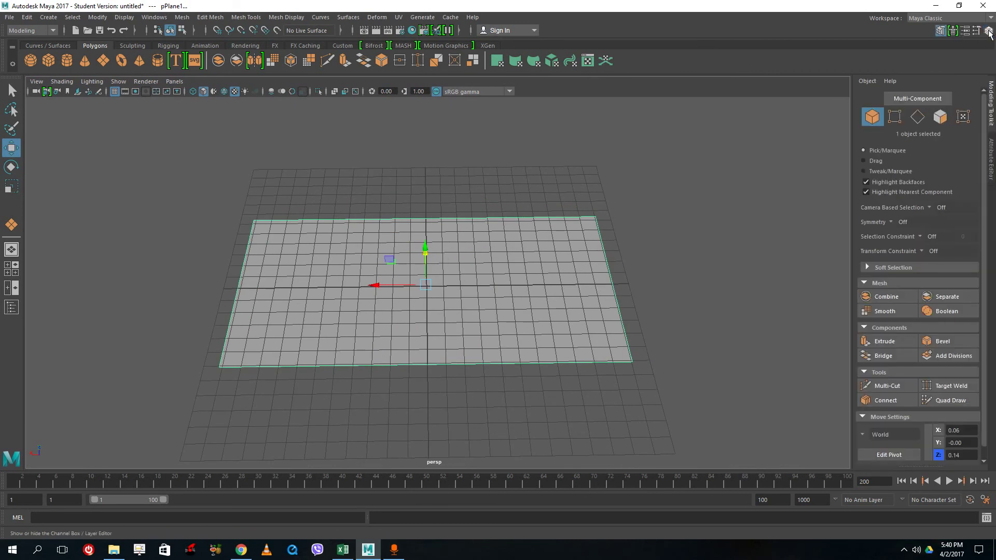
left_click(976, 31)
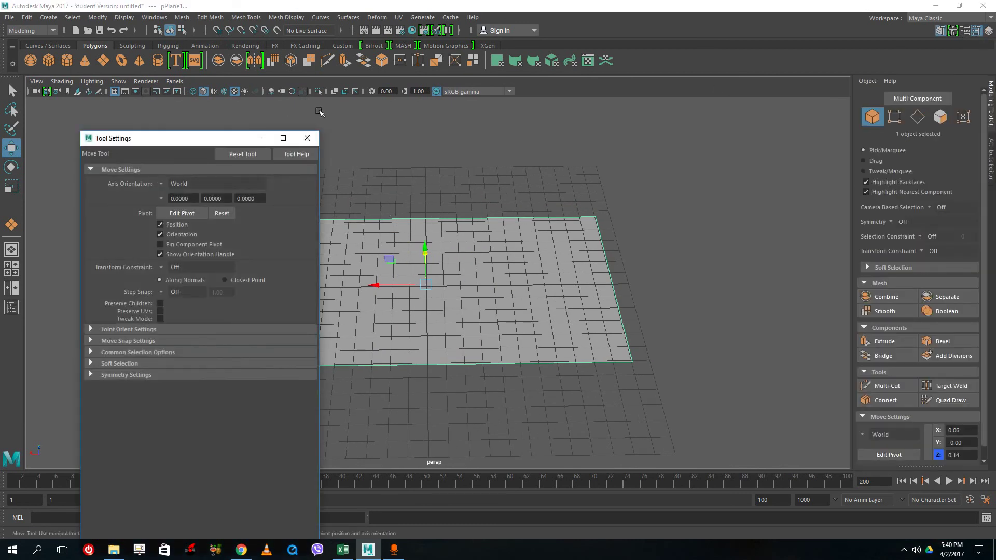
left_click(305, 141)
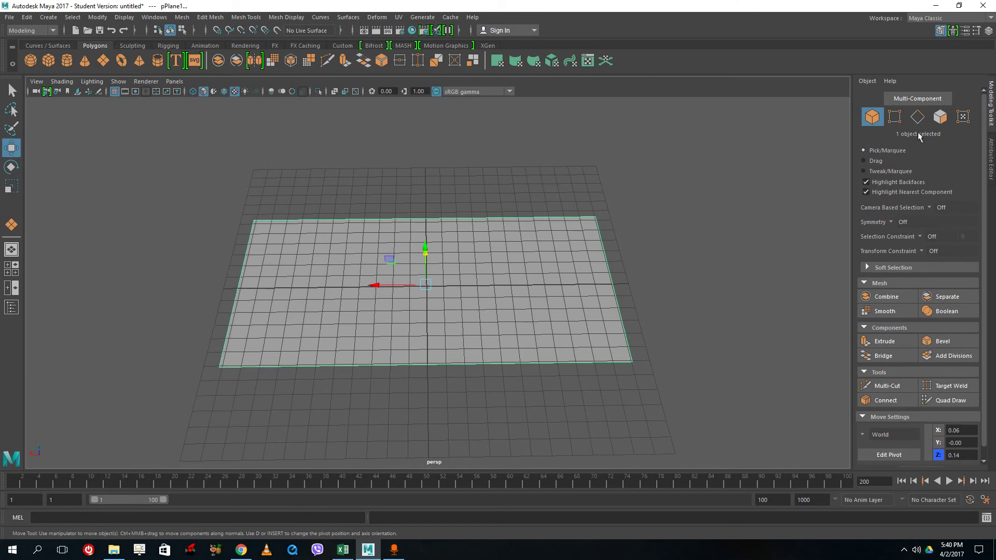
left_click(964, 31)
left_click(976, 31)
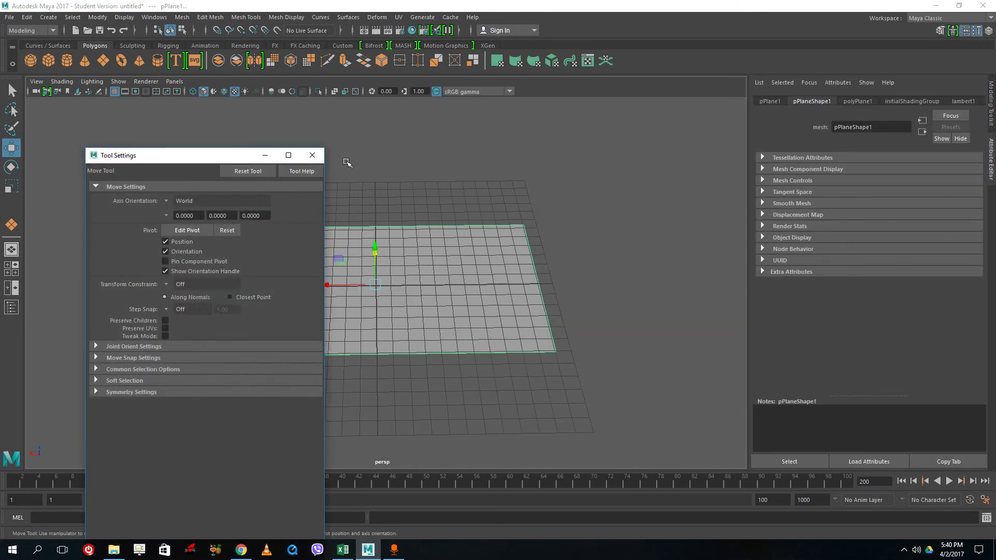
left_click(312, 155)
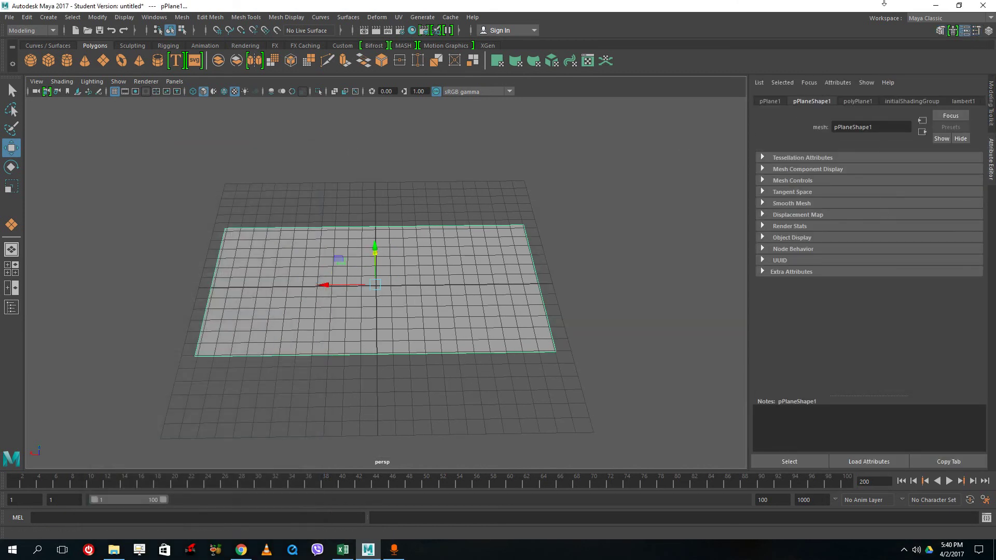
left_click(976, 31)
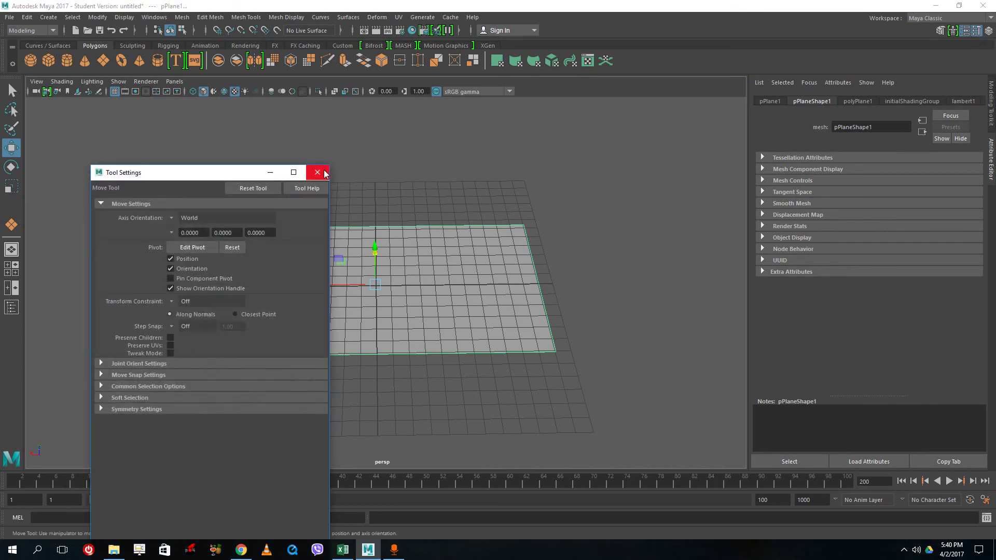
left_click(321, 171)
Show the Channel Box and set the plane's subdivisions to 5 in width and 4 in height
left_click(989, 30)
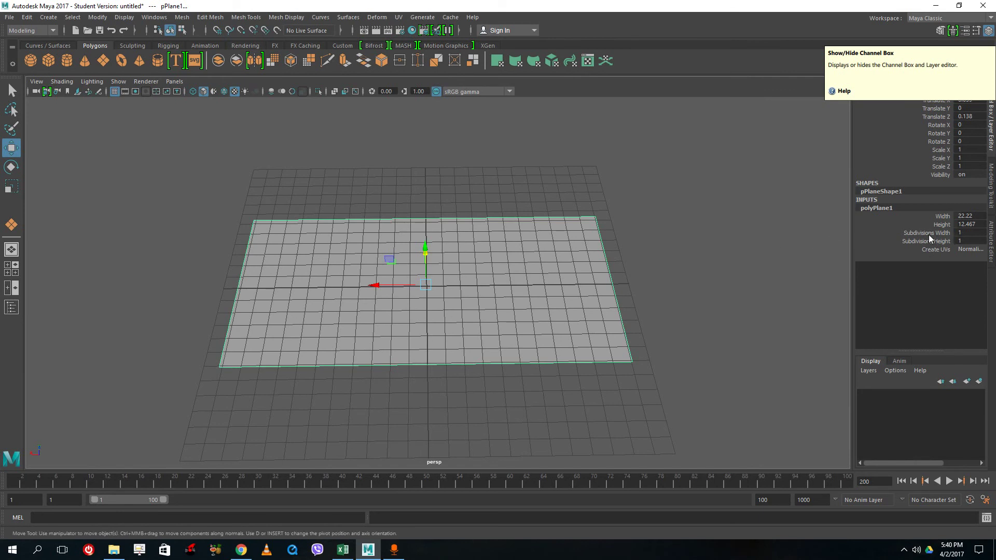
double_click(970, 235)
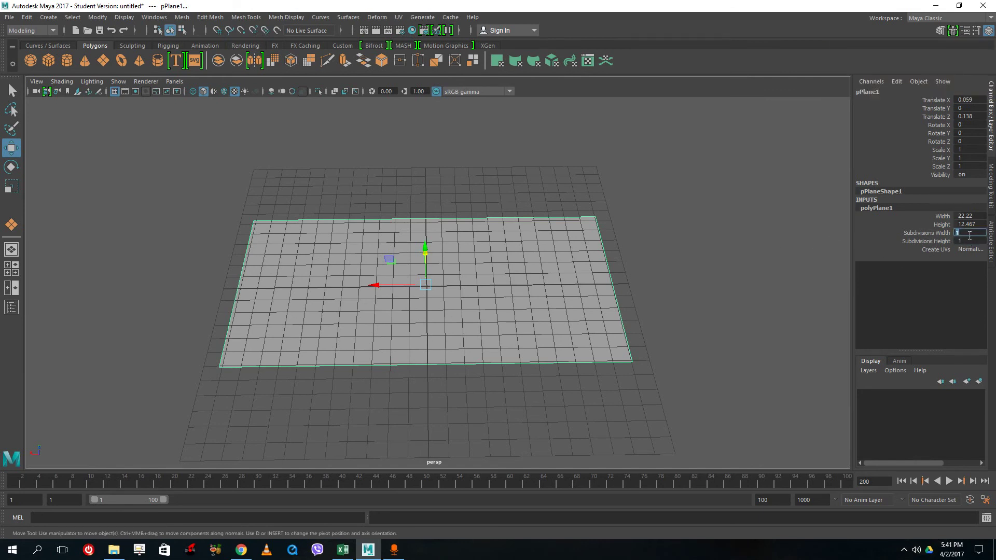
type("4")
double_click(975, 242)
left_click(970, 233)
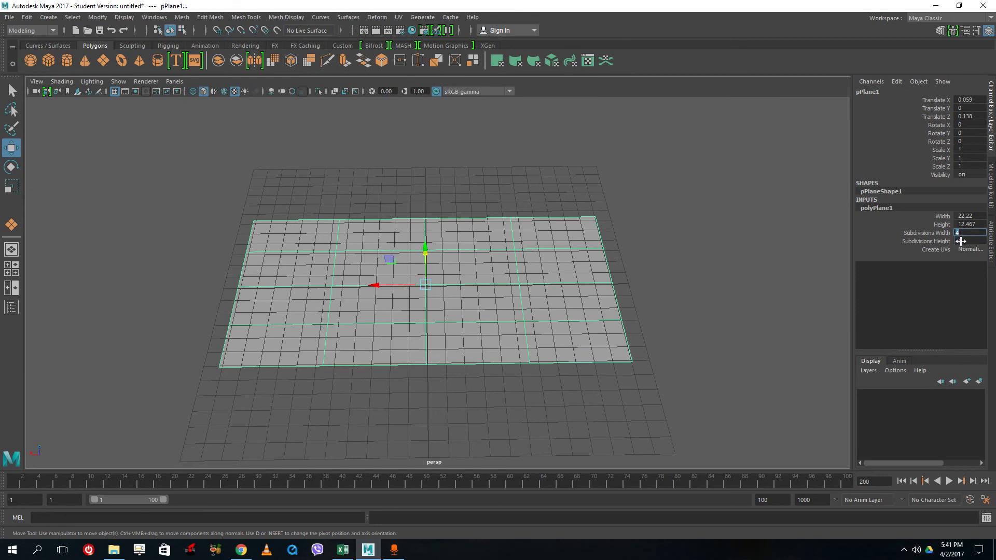
type("5")
left_click(707, 265)
left_click(530, 260)
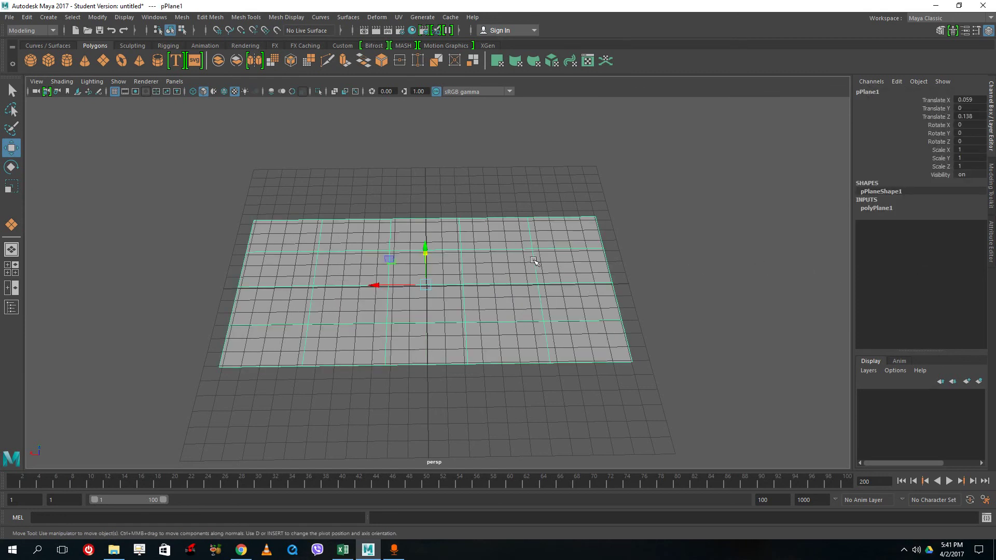
left_click_drag(518, 222, 512, 254, "alt")
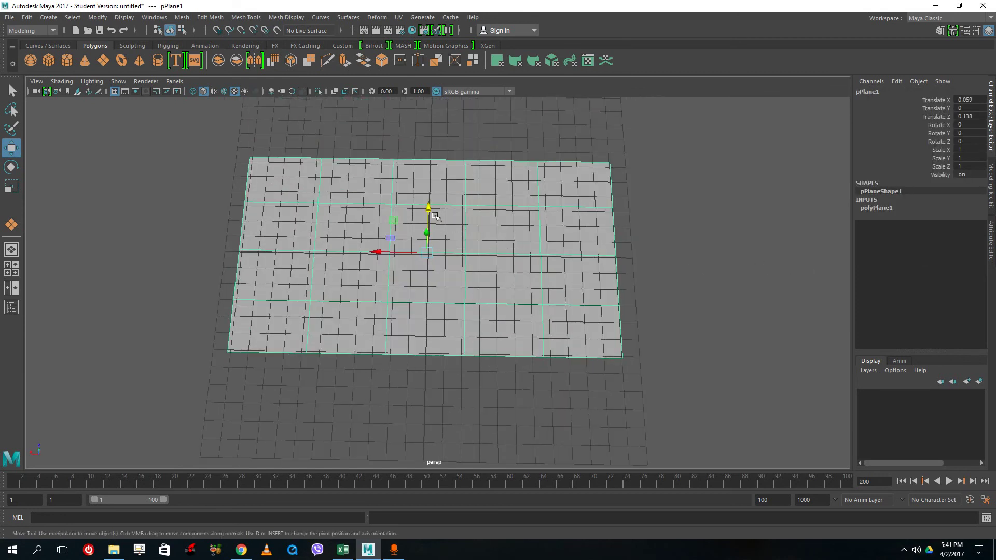
mouse_move(427, 262)
left_mouse_down("alt")
mouse_move(498, 250)
mouse_move(480, 267)
mouse_move(436, 258)
mouse_move(391, 296)
mouse_move(418, 279)
left_mouse_up("alt")
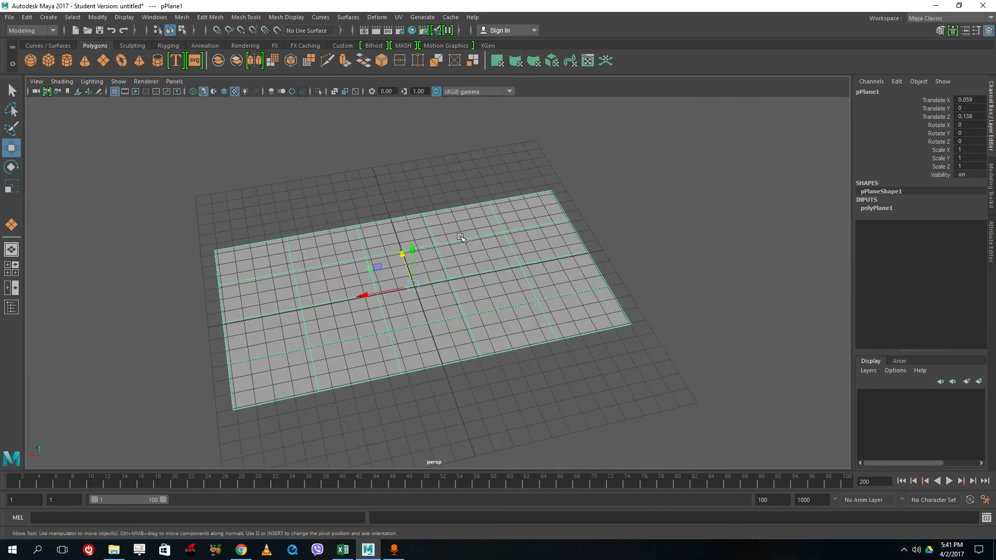
Switch to vertex editing in the top view and move the plane's four corner vertices inward to cut the corners
key("space")
key("space")
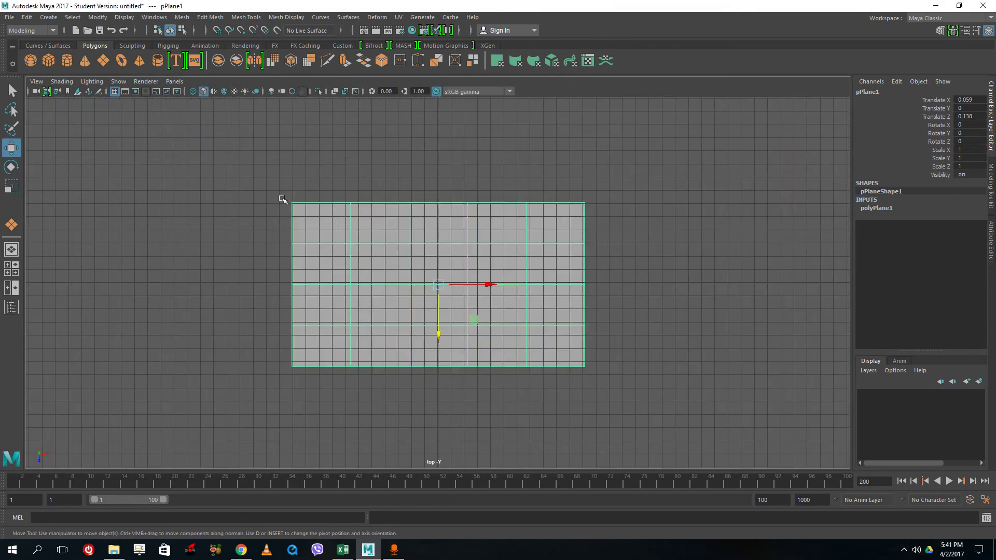
mouse_move(325, 221)
right_mouse_down()
mouse_move(275, 223)
mouse_move(329, 222)
right_mouse_up()
right_click_drag(394, 232, 362, 235)
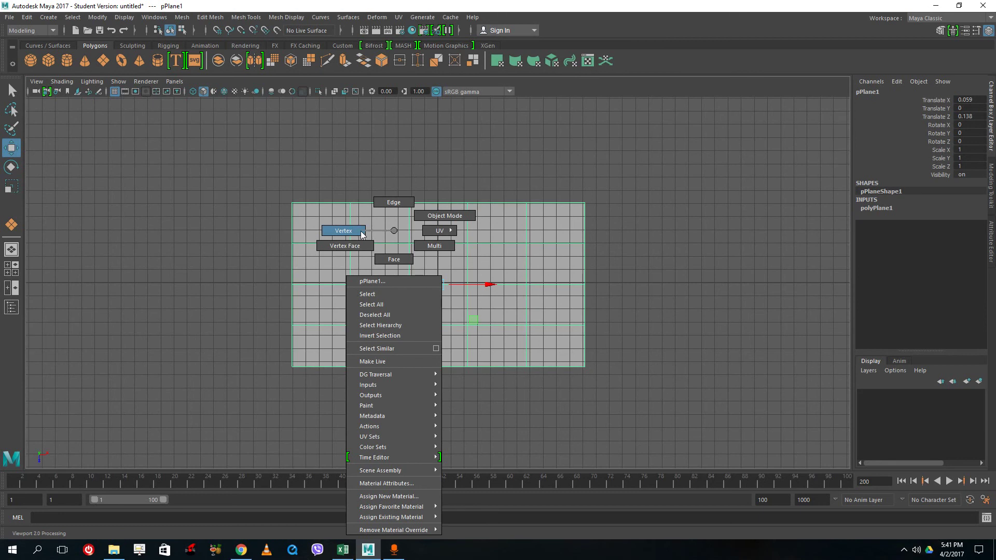
right_click_drag(361, 234, 362, 233)
left_click_drag(274, 176, 310, 219)
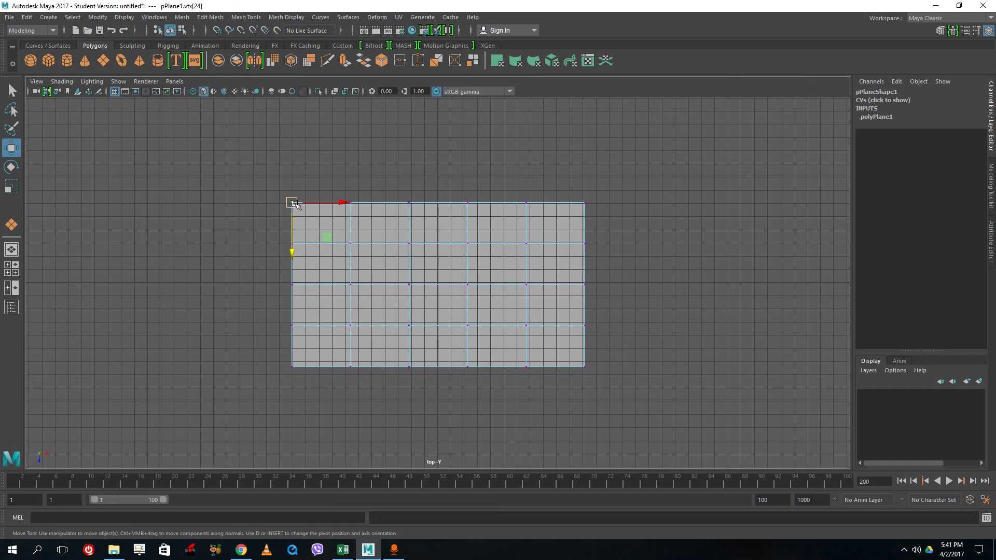
left_click_drag(292, 203, 308, 217)
left_click_drag(633, 189, 561, 217)
left_click_drag(610, 392, 570, 353)
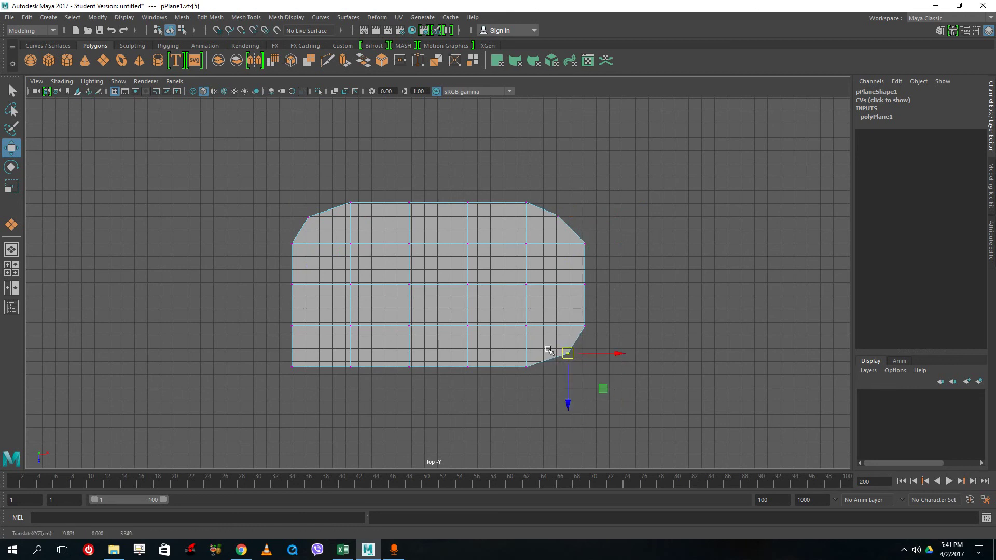
left_click_drag(267, 359, 323, 355)
Move the middle vertices of all four sides slightly outward and turn on the plane's smooth mesh preview
left_click_drag(283, 267, 311, 285)
left_click_drag(567, 270, 625, 284)
left_click_drag(394, 172, 442, 218)
left_click_drag(486, 392, 392, 353)
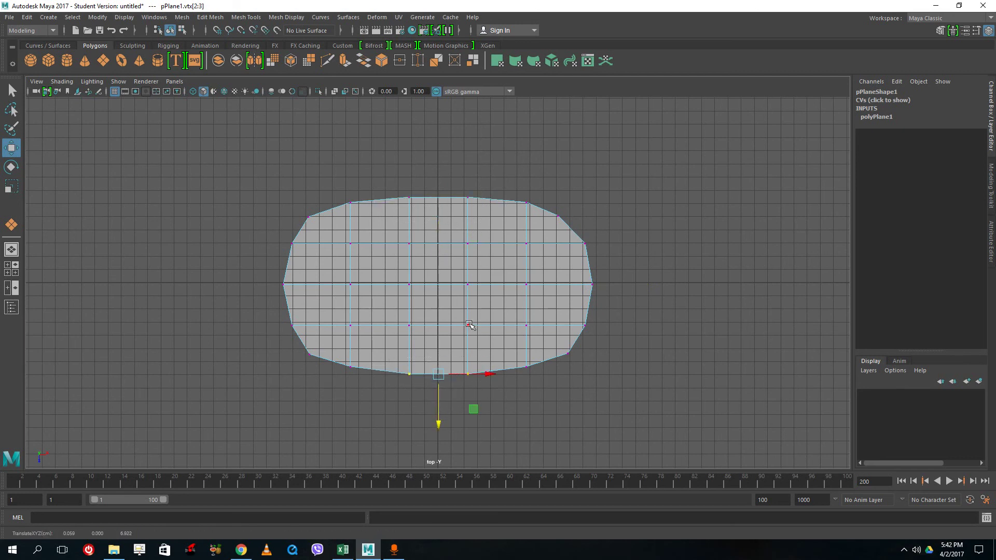
key("3")
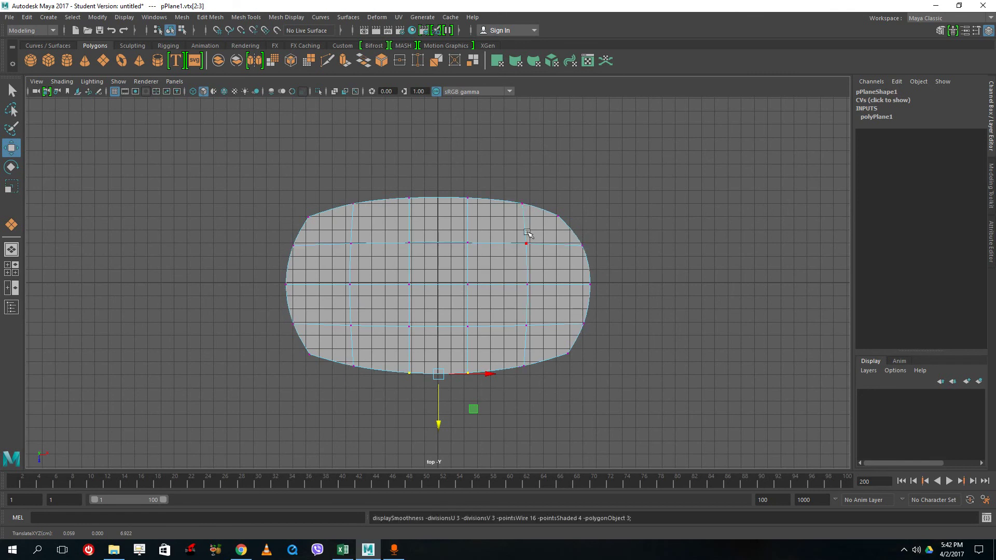
Delete the plane's four corner vertices to round the outline into an oval
left_click_drag(281, 189, 311, 221)
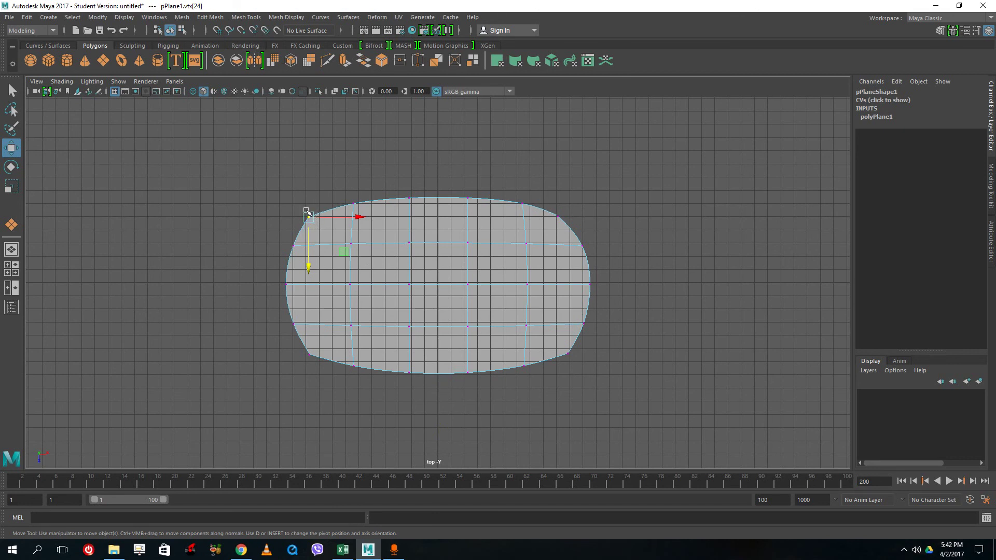
mouse_move(298, 349)
left_mouse_down()
mouse_move(319, 377)
mouse_move(303, 365)
left_mouse_up()
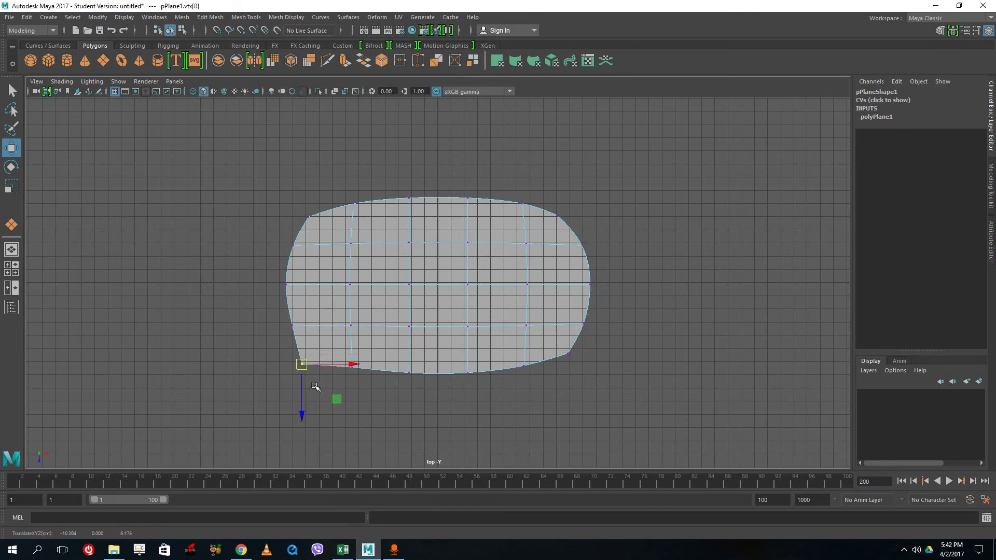
key("Delete")
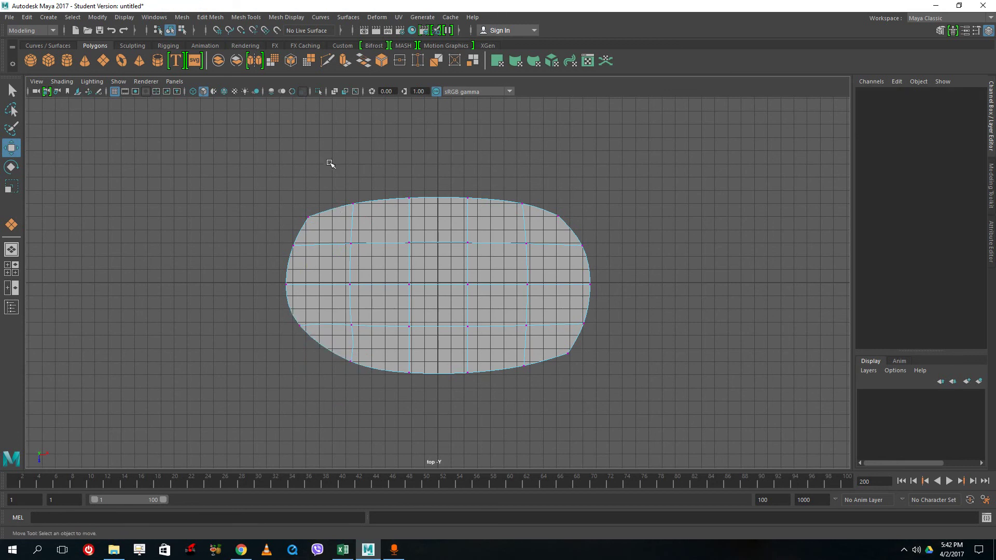
left_click_drag(291, 193, 325, 222)
key("Delete")
left_click_drag(615, 198, 549, 230)
key("Delete")
left_click_drag(613, 387, 560, 346)
key("Delete")
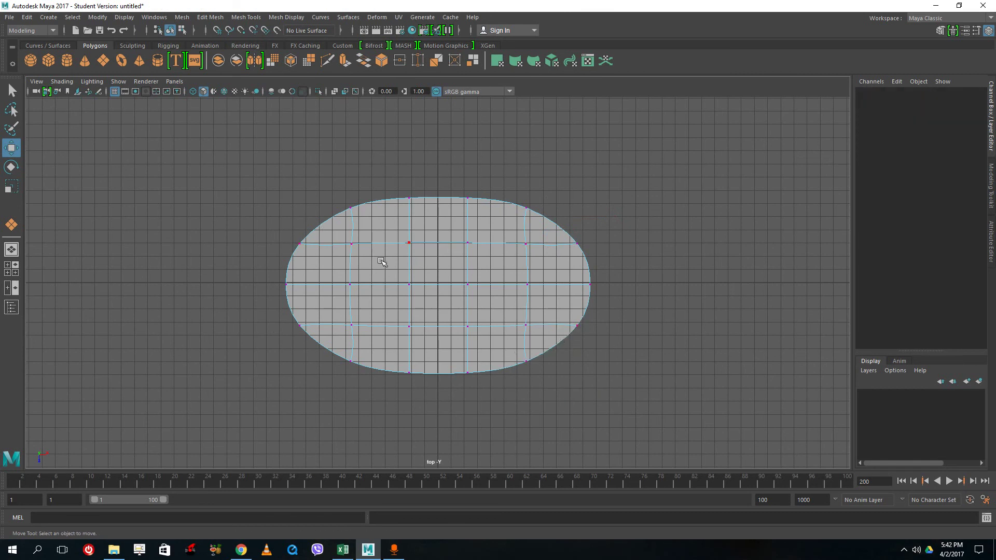
In the perspective view, raise the middle columns of the oval's vertices to arch the surface
key("space")
key("space")
left_click_drag(652, 266, 585, 265, "alt")
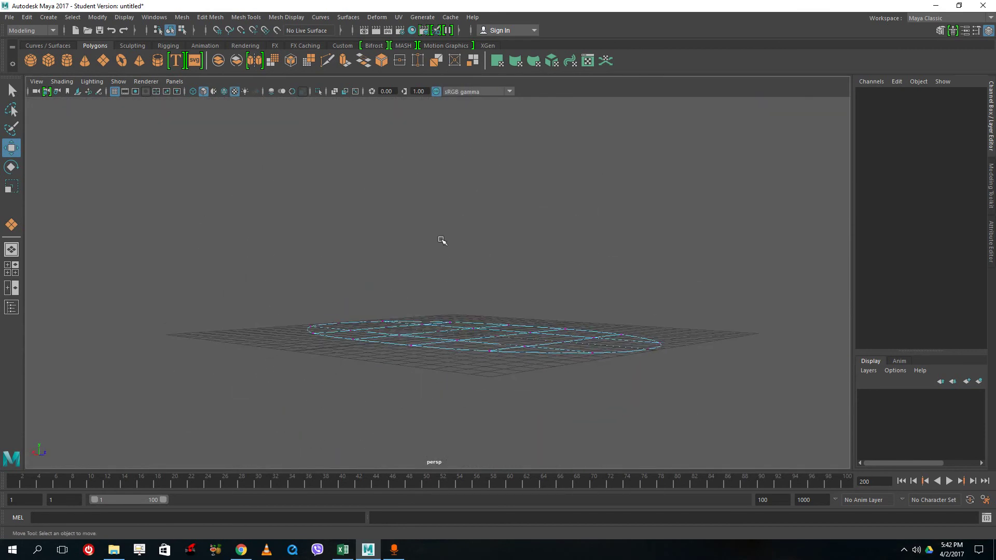
left_click_drag(437, 222, 495, 402)
mouse_move(562, 386)
left_mouse_down("alt")
mouse_move(540, 423)
mouse_move(553, 383)
left_mouse_up("alt")
left_click_drag(467, 276, 469, 261)
left_click_drag(504, 291, 596, 300, "alt")
left_click_drag(403, 251, 344, 416)
left_click_drag(389, 273, 391, 248)
left_click_drag(495, 302, 446, 294, "alt")
Refine the remaining vertices into a smooth wavy petal and return the plane to object mode
left_click_drag(321, 216, 478, 395)
left_click_drag(421, 264, 487, 281)
left_click_drag(427, 204, 323, 410)
left_click_drag(385, 228, 483, 282)
right_click_drag(482, 282, 725, 308)
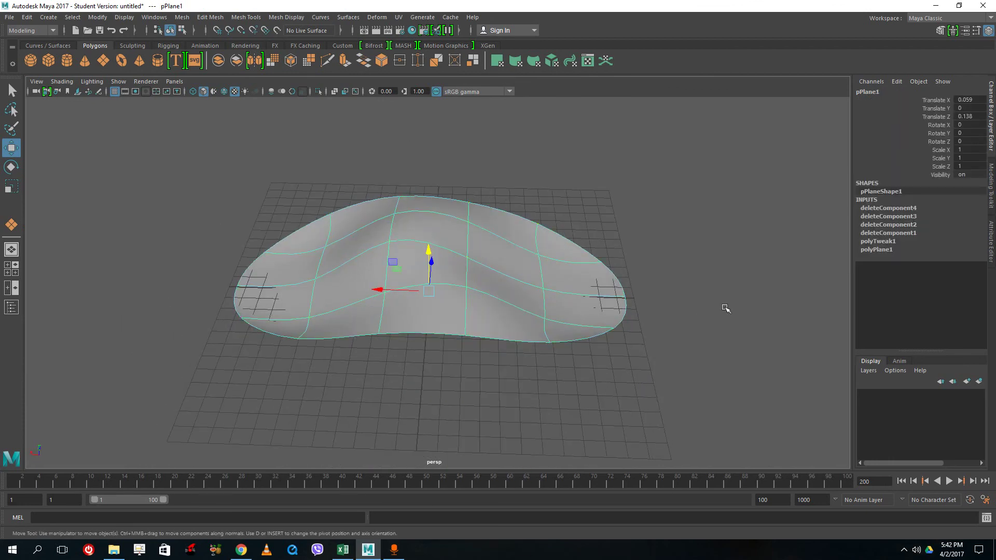
left_click_drag(678, 281, 673, 328, "alt")
scroll(664, 296, "down", 5)
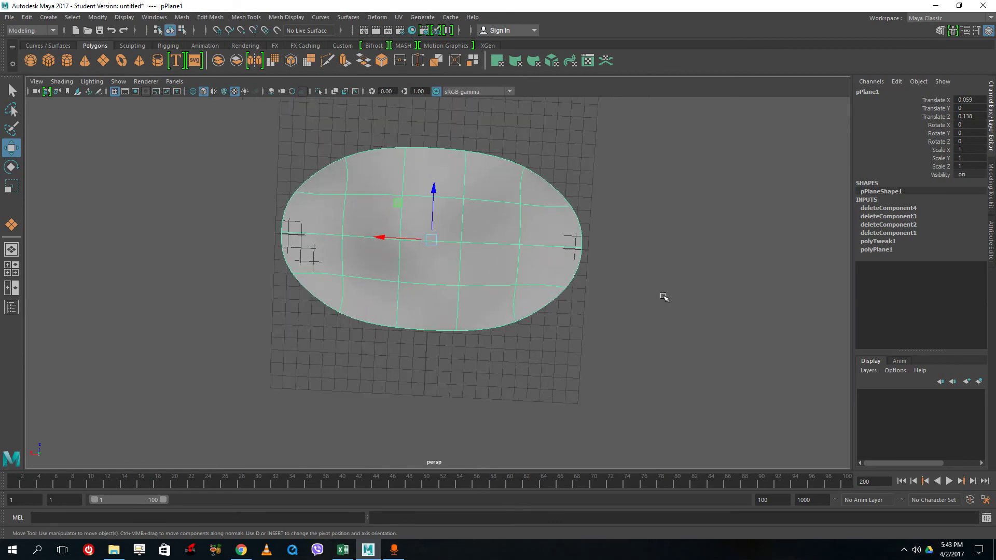
left_click_drag(499, 300, 440, 339, "alt")
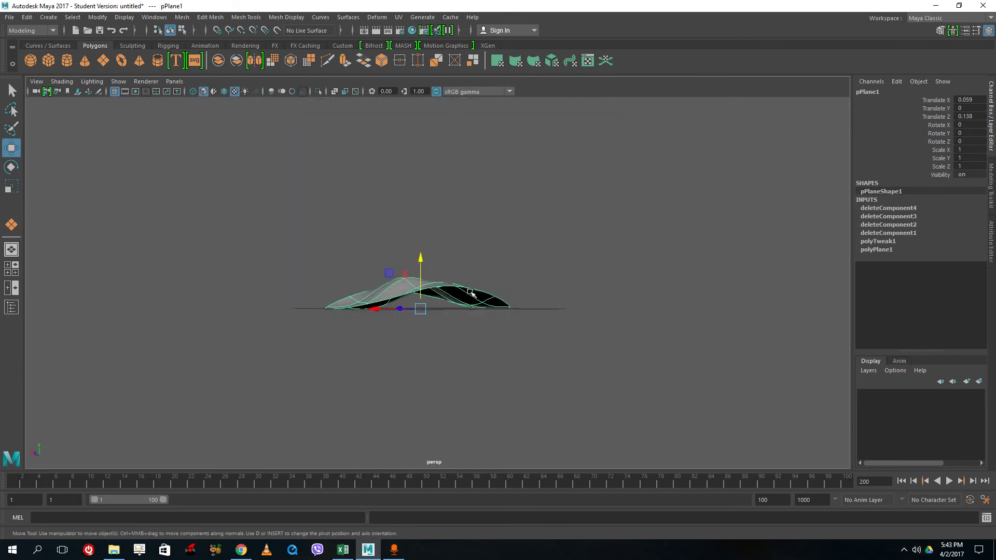
In the top view, move the petal along X to about 11.64
key("space")
key("space")
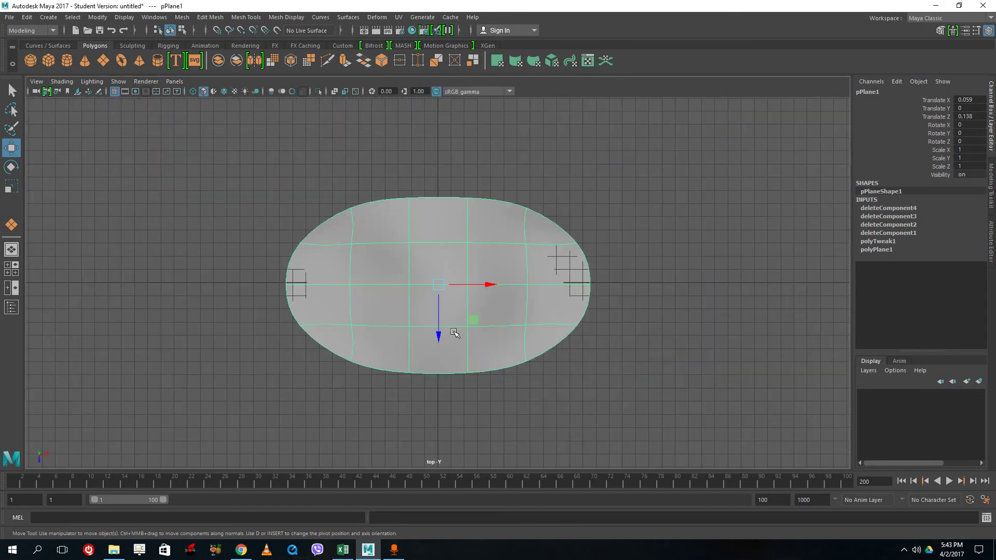
left_click_drag(489, 285, 634, 285)
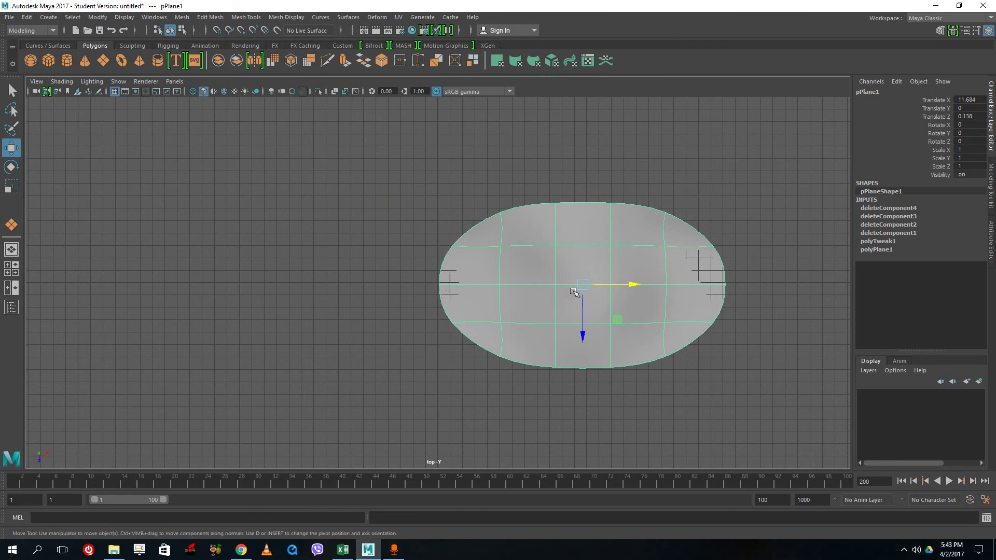
left_click_drag(633, 284, 629, 308)
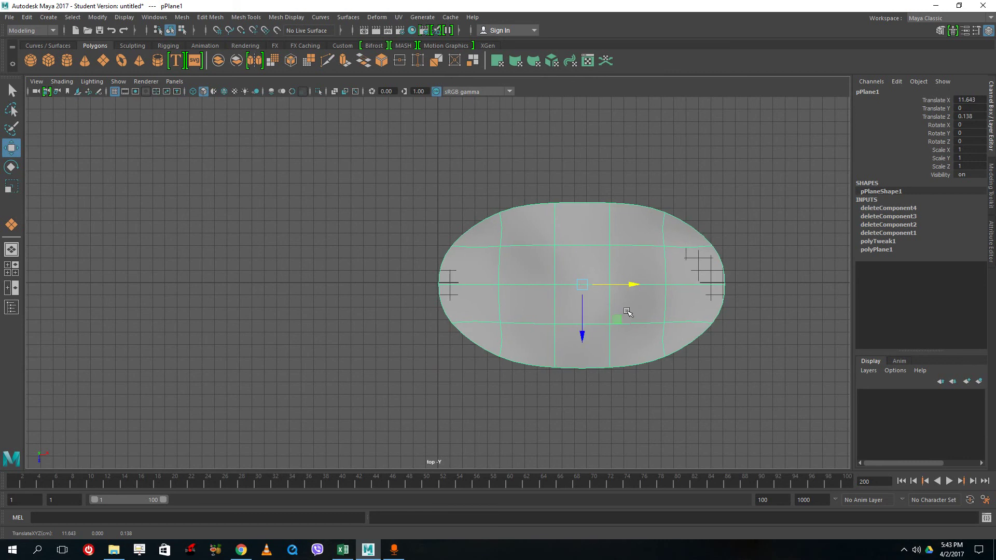
Try rotating the petal around its own centre and undo the rotation
left_click(11, 167)
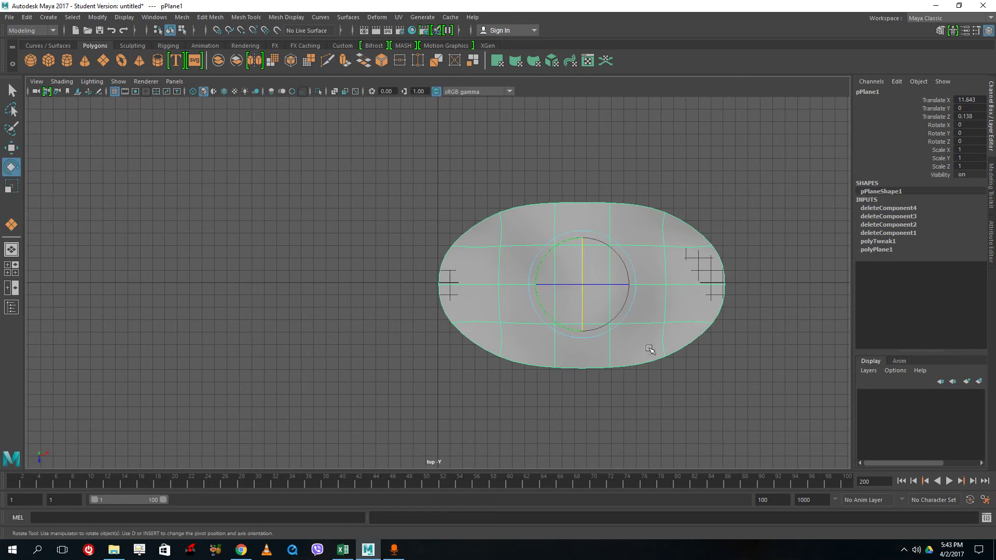
left_click_drag(542, 308, 618, 312)
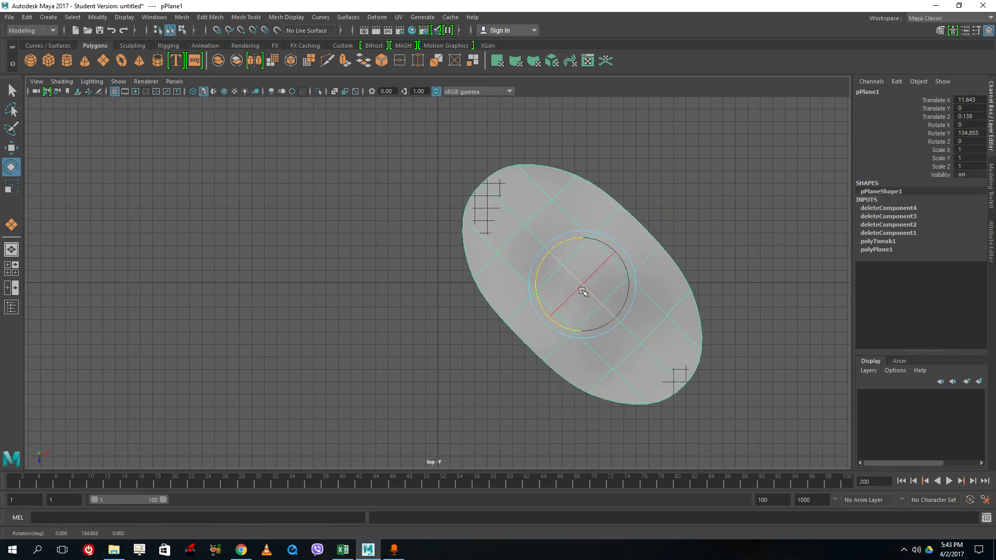
key("ctrl+z")
left_click(700, 199)
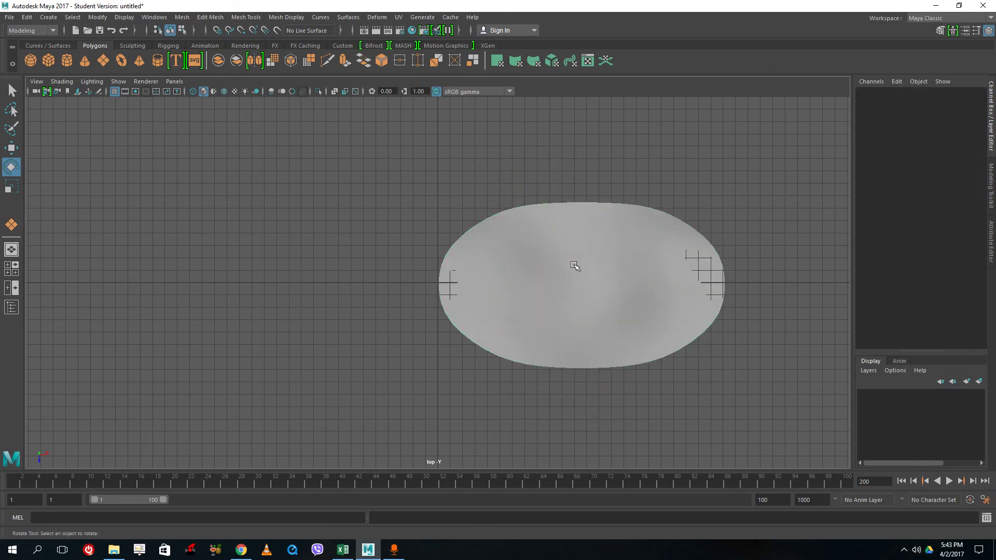
Move the petal's pivot to its inner tip near the grid origin, then test a rotation around it and undo the test
left_click(451, 287)
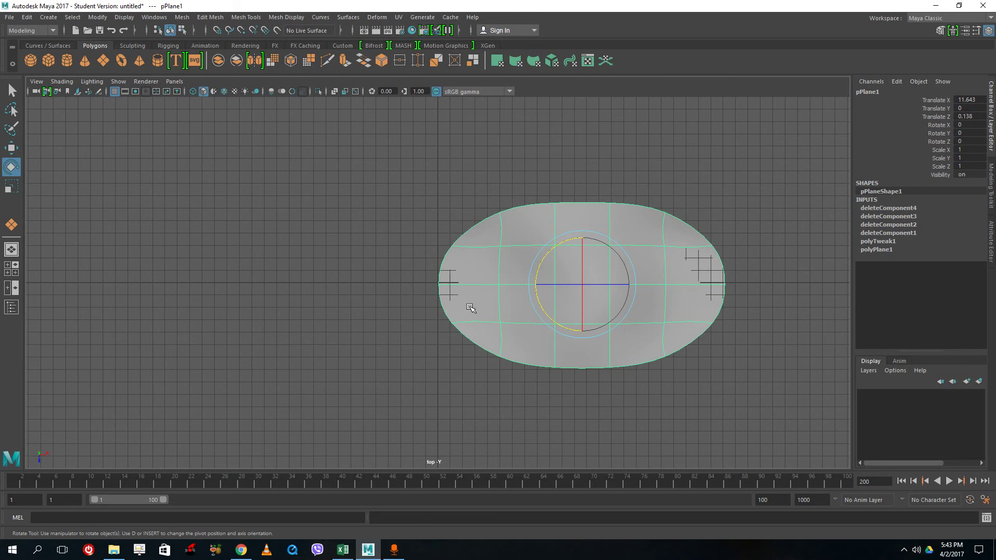
key("d")
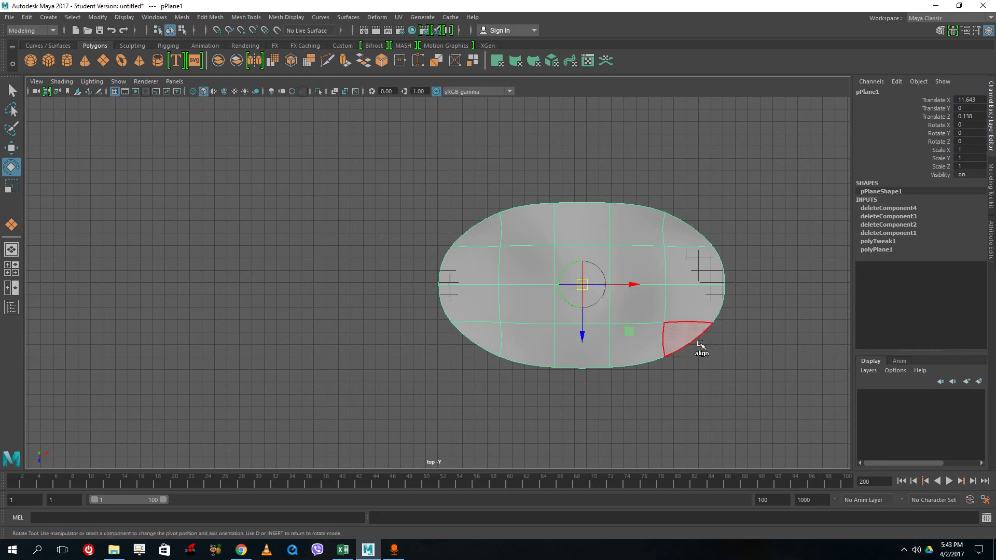
left_click_drag(583, 286, 440, 285)
key("d")
left_click_drag(438, 231, 348, 454)
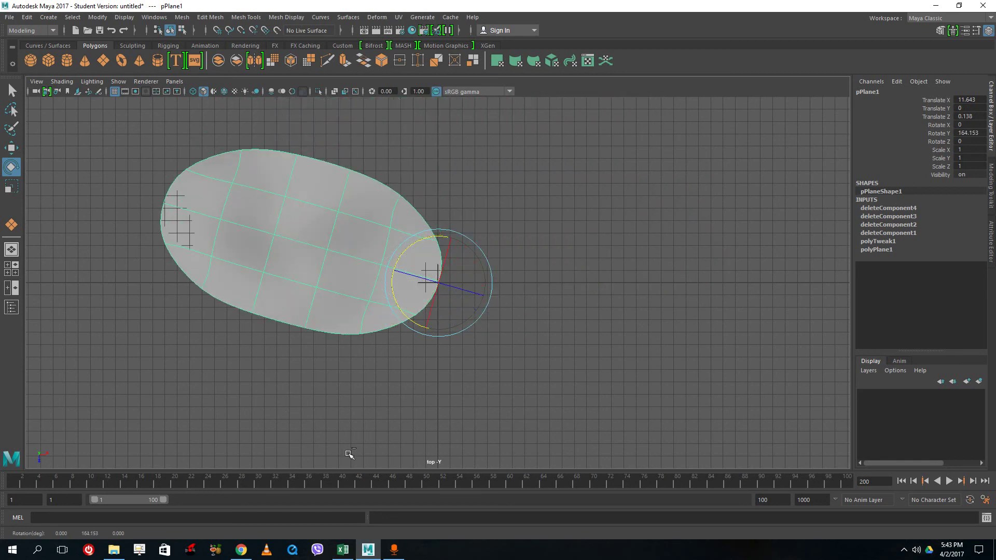
key("ctrl+z")
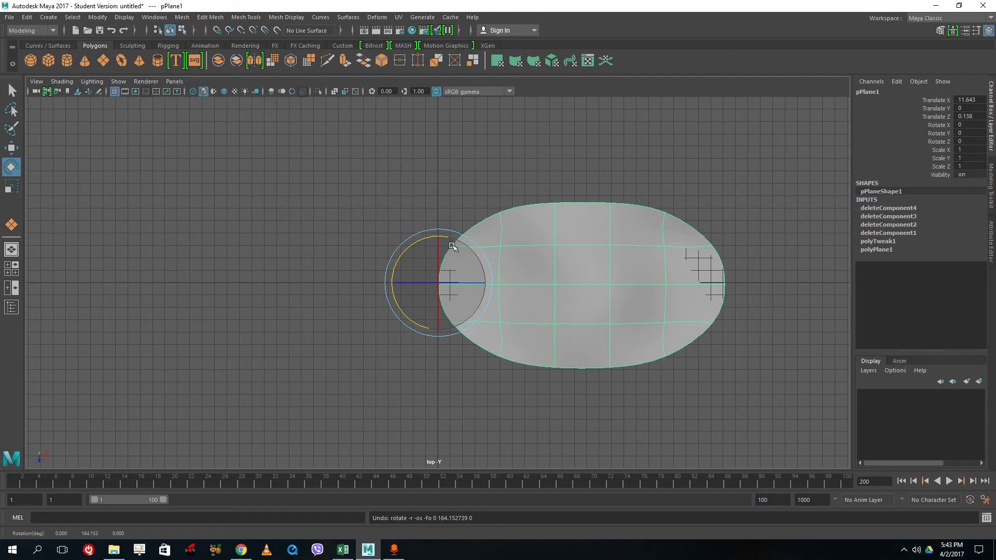
Duplicate the petal, rotate the copy about 40° around Y, and make another copy with Duplicate with Transform
key("ctrl+d")
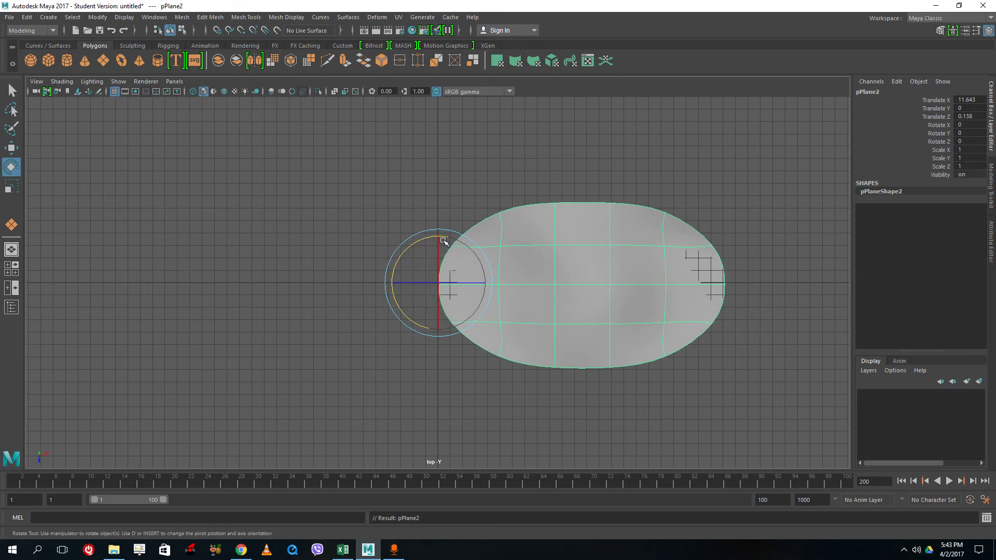
left_click_drag(446, 248, 409, 231)
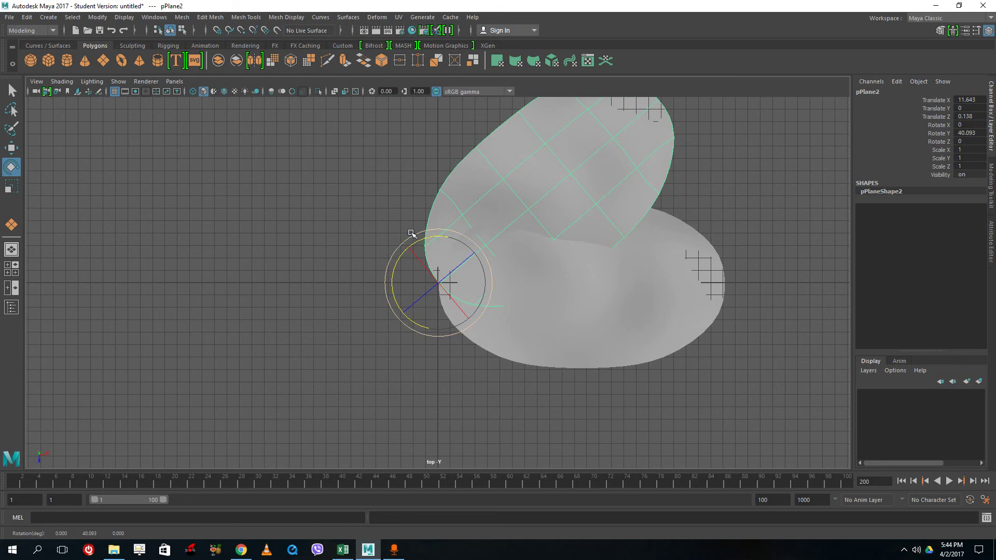
key("shift+d")
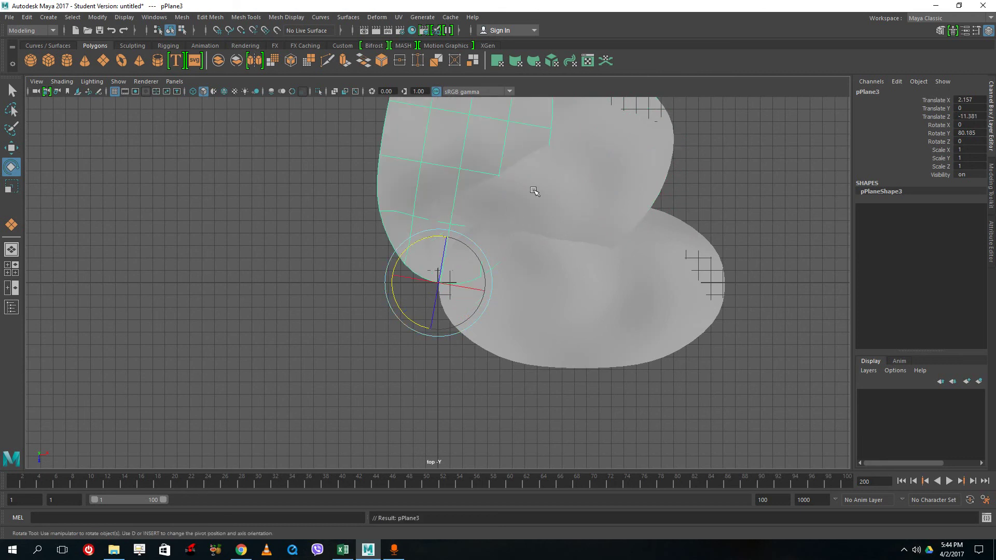
Repeat Duplicate with Transform until nine petals form a complete ring
scroll(540, 204, "down", 4)
scroll(524, 200, "up", 3)
scroll(498, 181, "down", 2)
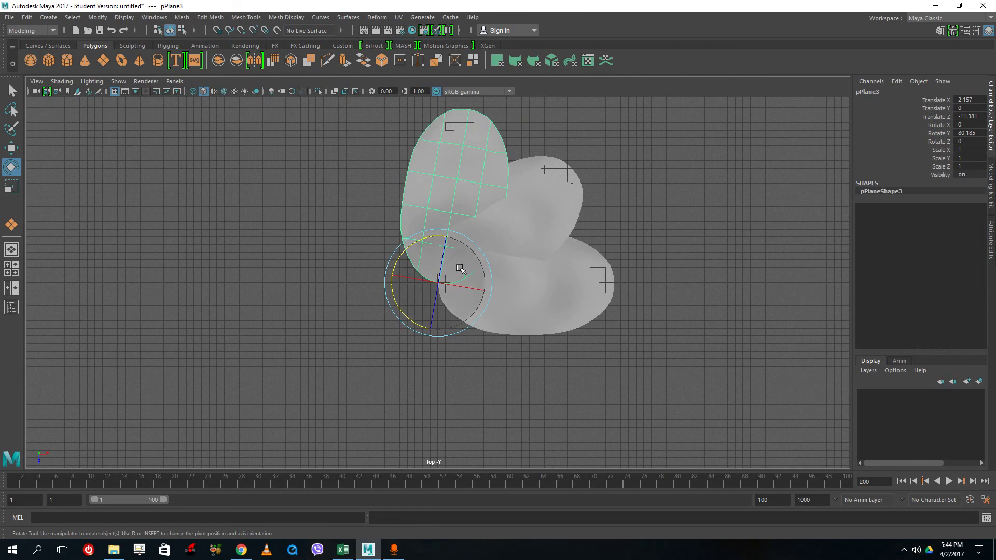
key("shift+d")
key("shift+d")
key("shift+d")
key("shift+d")
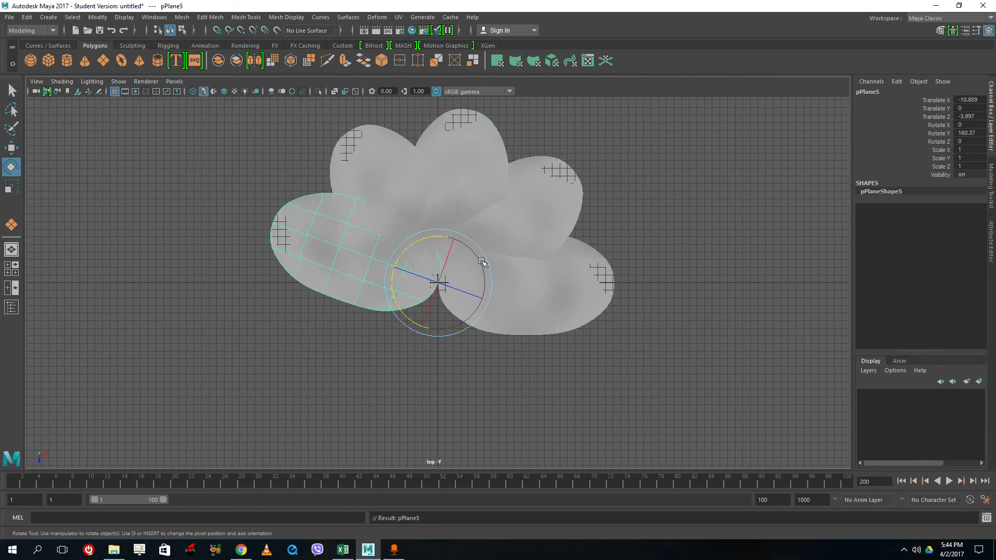
key("shift+d")
key("shift+d")
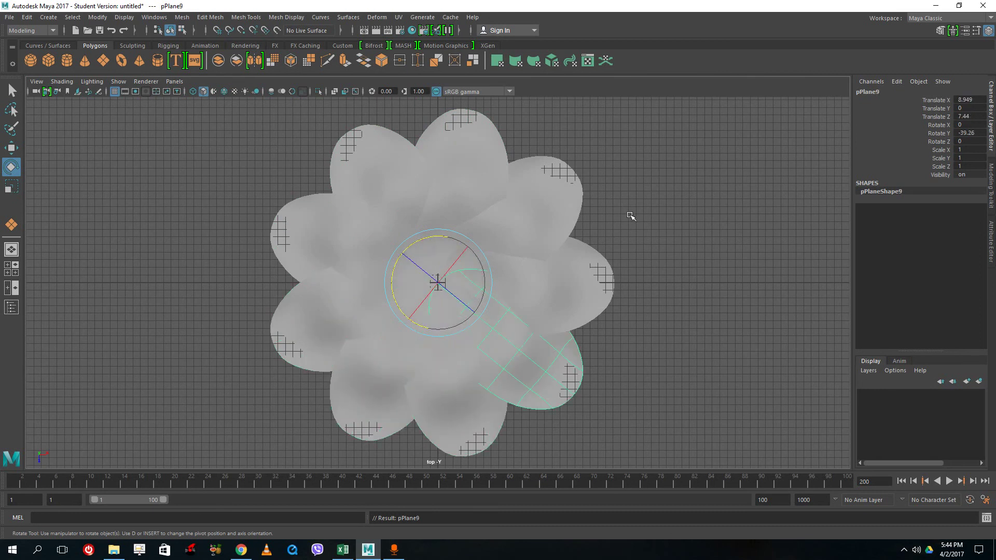
Select all nine petals in the perspective view, try a slight rotation around X, and undo it
key("space")
key("space")
left_click_drag(622, 222, 630, 308, "alt")
left_click_drag(666, 400, 209, 155)
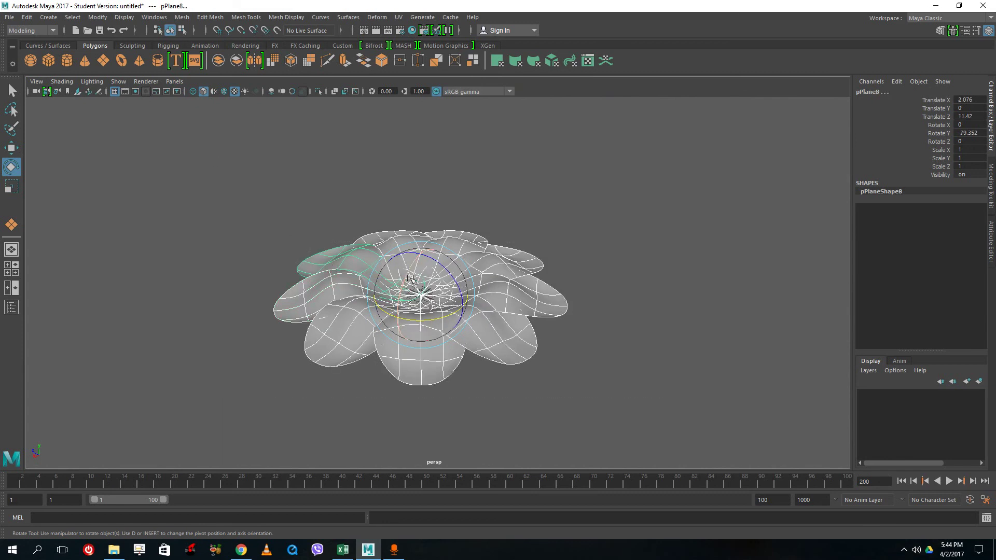
left_click_drag(404, 283, 406, 279)
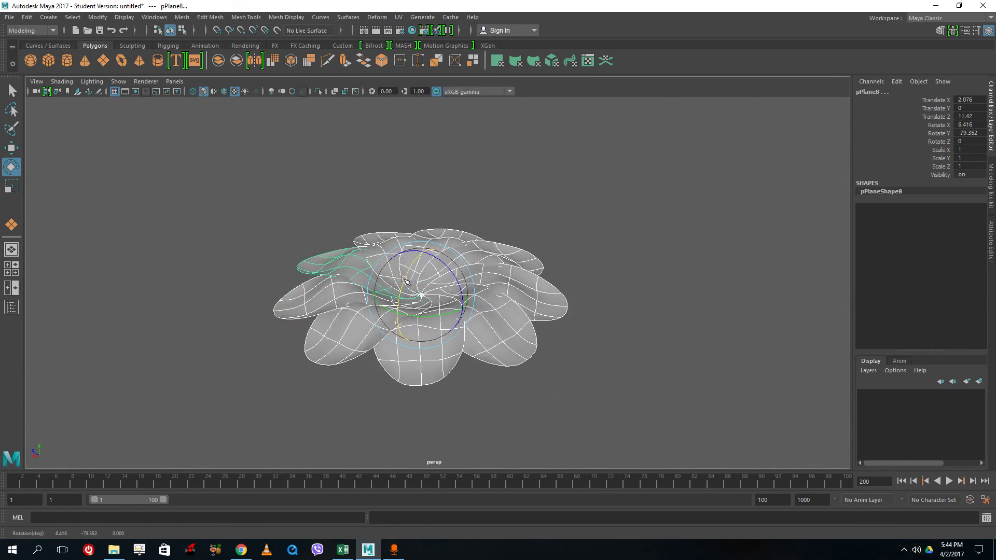
key("ctrl+z")
Tilt all nine petals slightly upward together around their inner pivots
left_click_drag(305, 285, 408, 336, "alt")
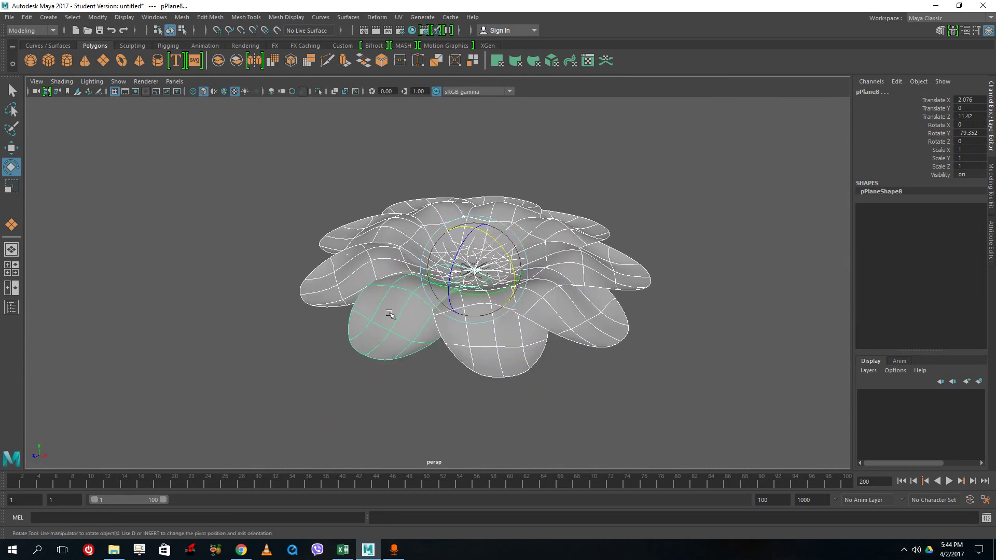
scroll(399, 301, "up", 4)
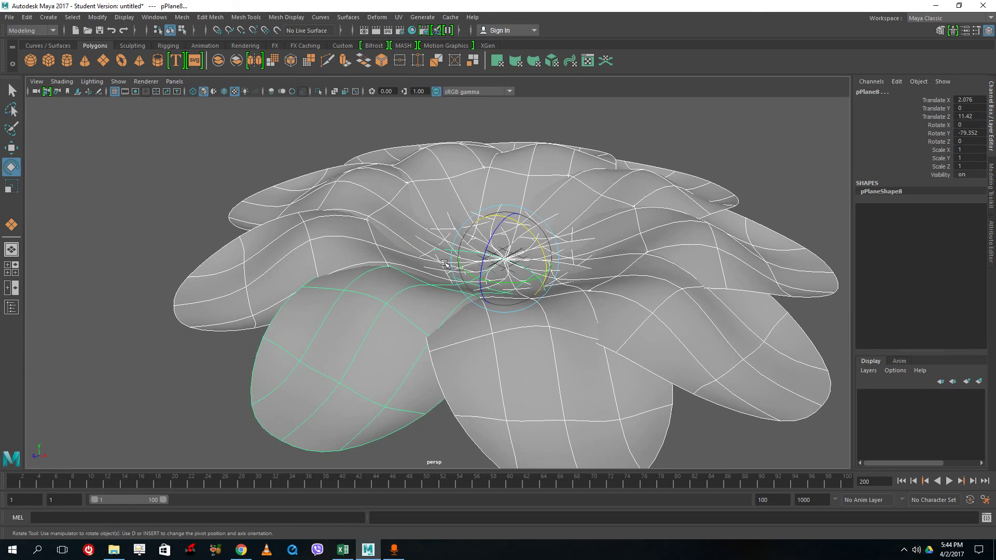
scroll(439, 251, "down", 4)
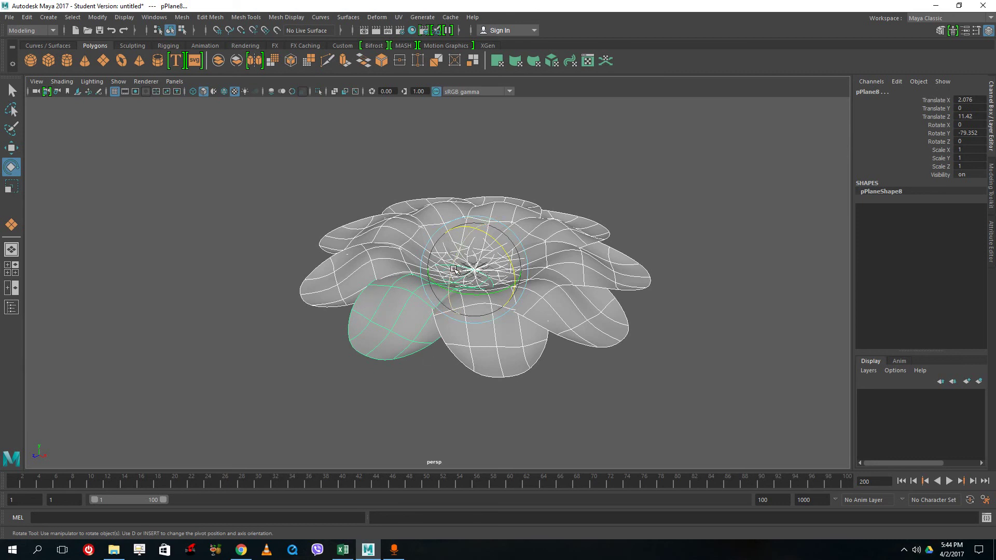
mouse_move(454, 271)
left_mouse_down()
mouse_move(464, 244)
mouse_move(444, 295)
mouse_move(442, 265)
left_mouse_up()
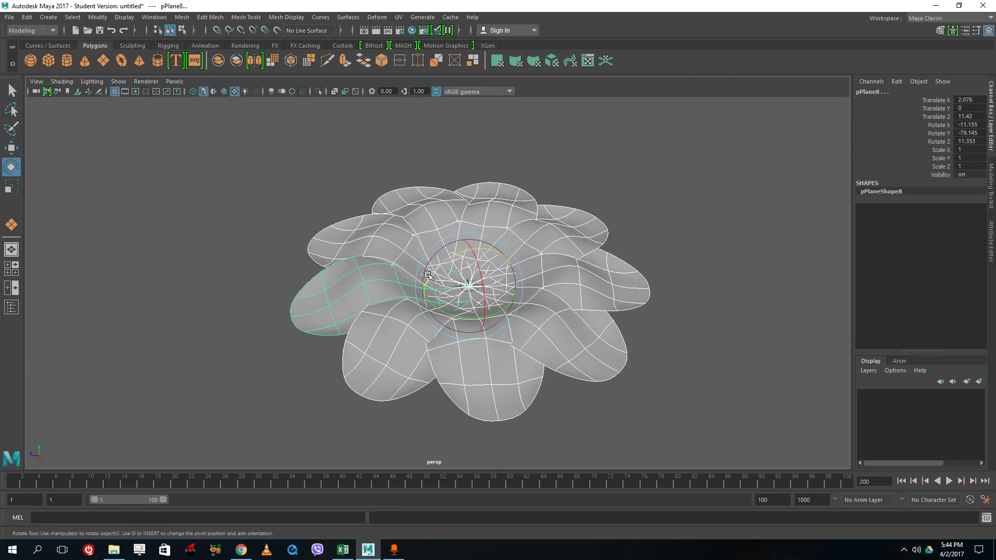
scroll(431, 274, "up", 3)
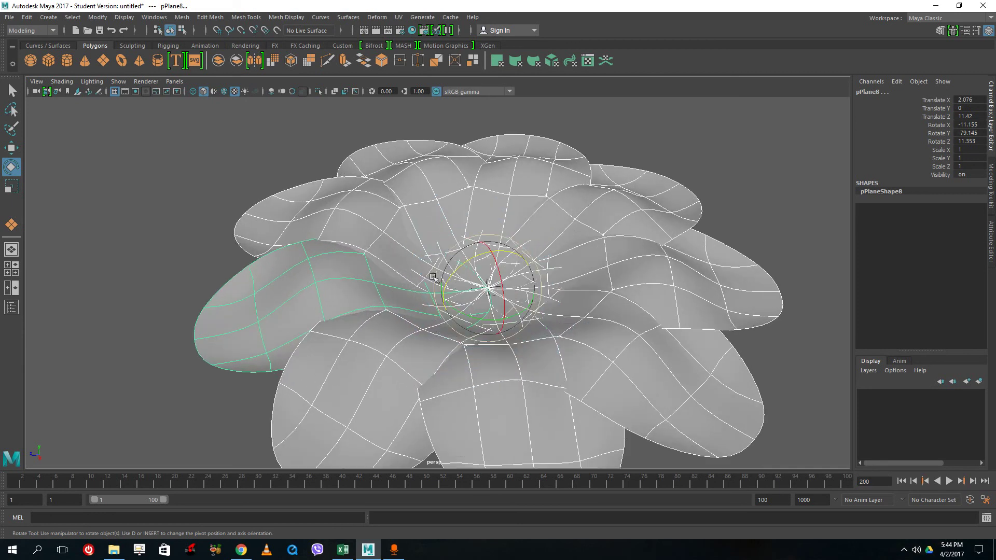
scroll(449, 278, "down", 2)
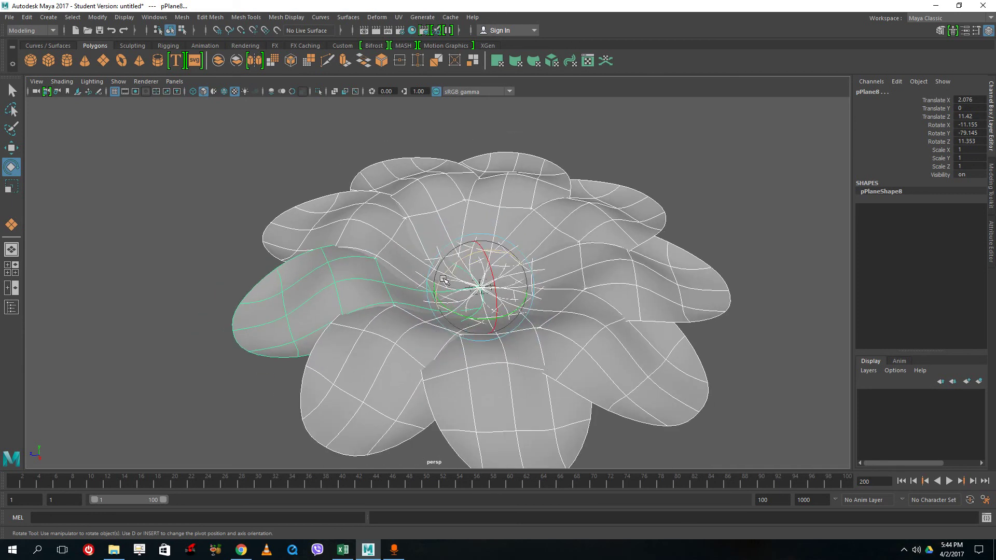
Enlarge the Rotate manipulator and tilt the ring of petals further upward into a cup shape
key("minus")
key("minus")
key("minus")
key("minus")
key("minus")
key("minus")
key("minus")
key("minus")
key("minus")
key("minus")
key("minus")
key("equal")
key("equal")
key("equal")
key("equal")
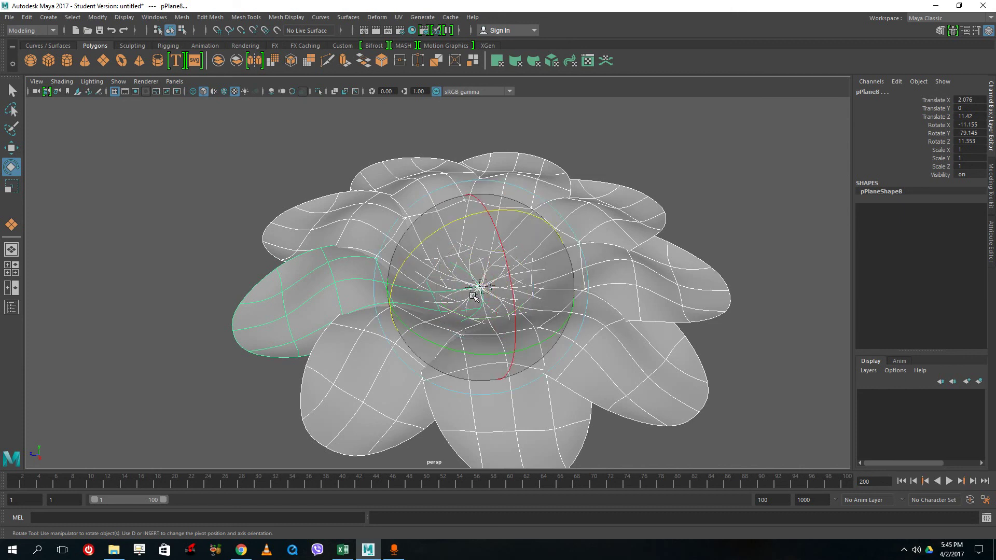
key("minus")
key("minus")
key("equal")
key("equal")
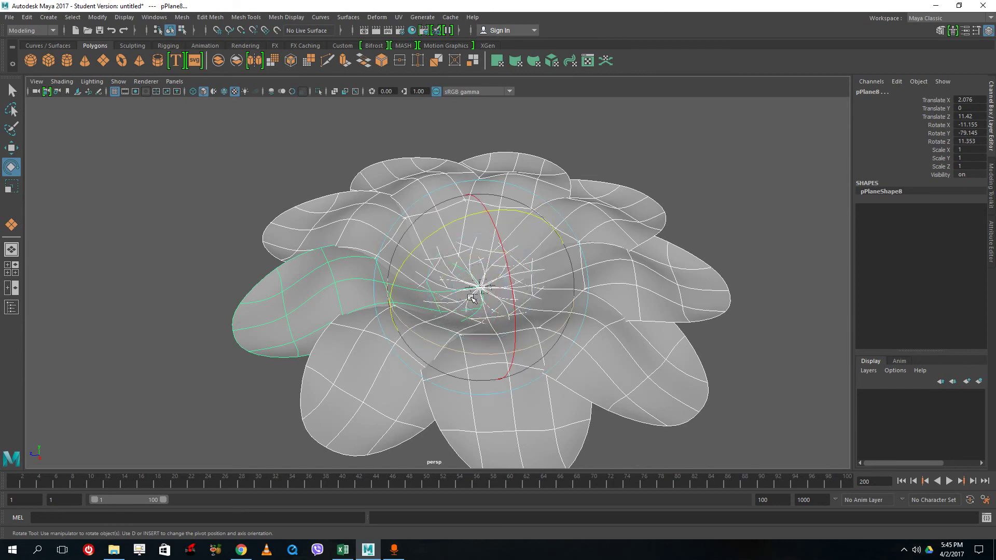
left_click_drag(417, 272, 439, 255)
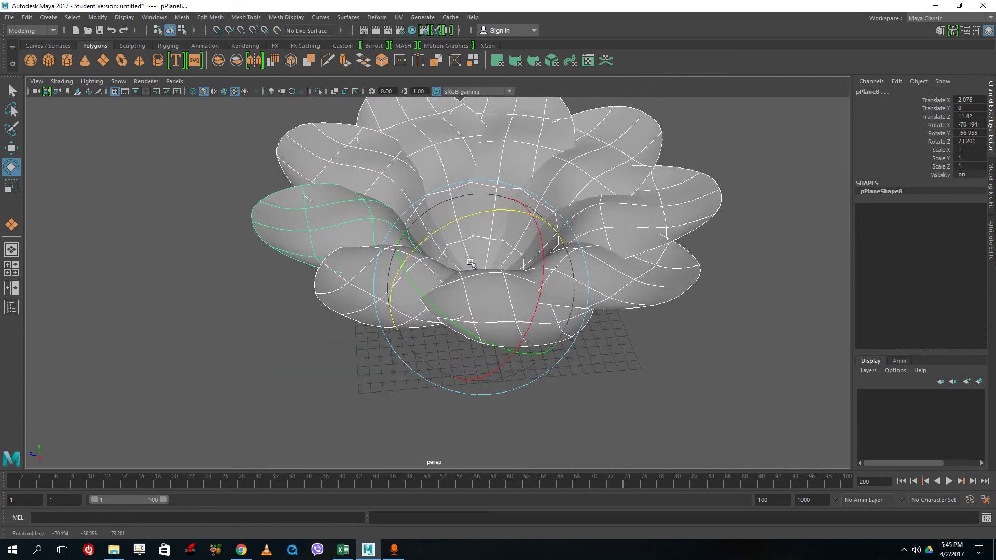
Duplicate the petal ring, tilt the copy outward, and repeat Duplicate with Transform to stack more layers below
scroll(513, 265, "down", 5)
key("ctrl+d")
left_click_drag(438, 207, 405, 236)
key("ctrl+shift+d")
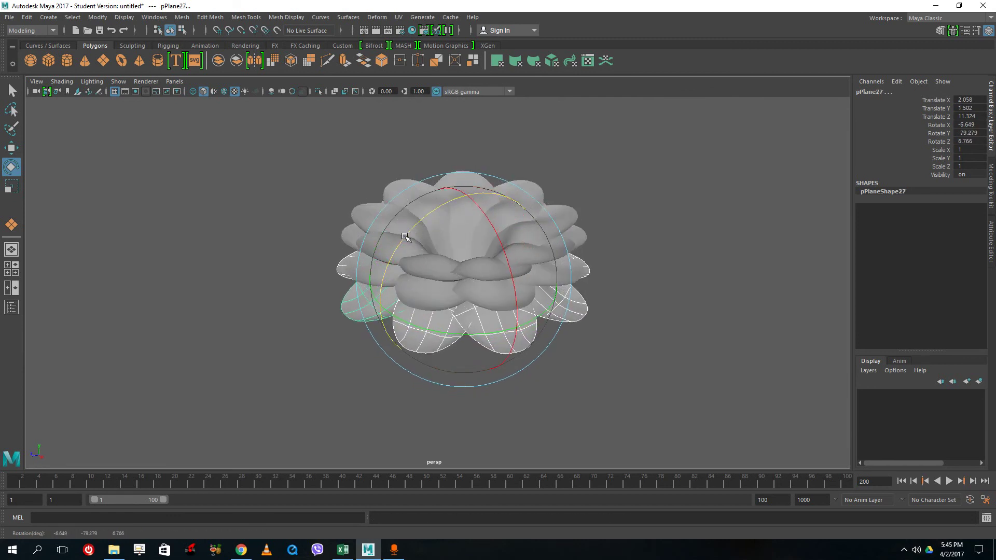
key("shift+d")
left_click(693, 262)
Select all the petal rings and move the whole flower straight up, well above the grid
mouse_move(605, 325)
left_mouse_down("alt")
mouse_move(646, 300)
mouse_move(718, 338)
left_mouse_up("alt")
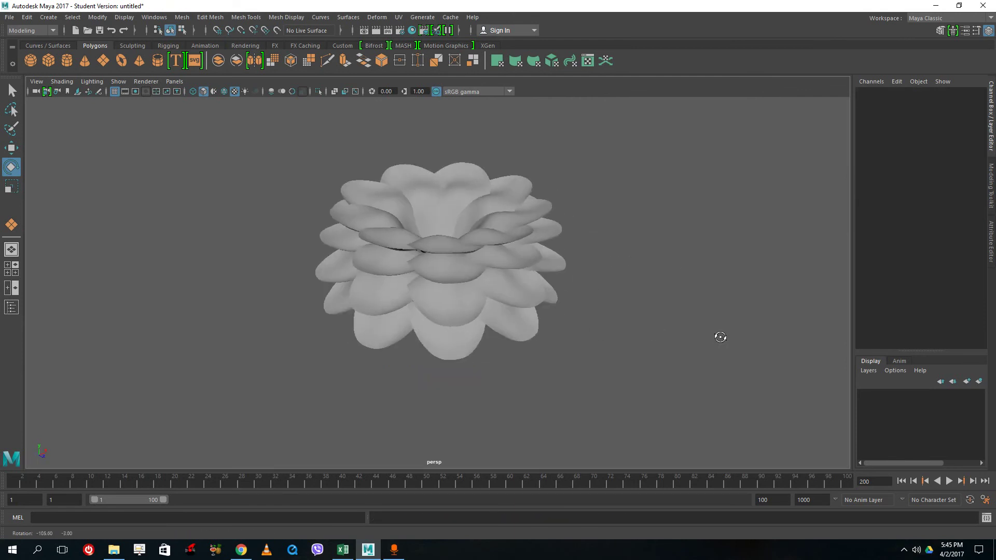
scroll(541, 312, "down", 4)
scroll(543, 314, "up", 5)
scroll(541, 314, "down", 7)
scroll(541, 315, "up", 5)
scroll(541, 314, "down", 4)
right_click_drag(541, 315, 648, 402, "alt")
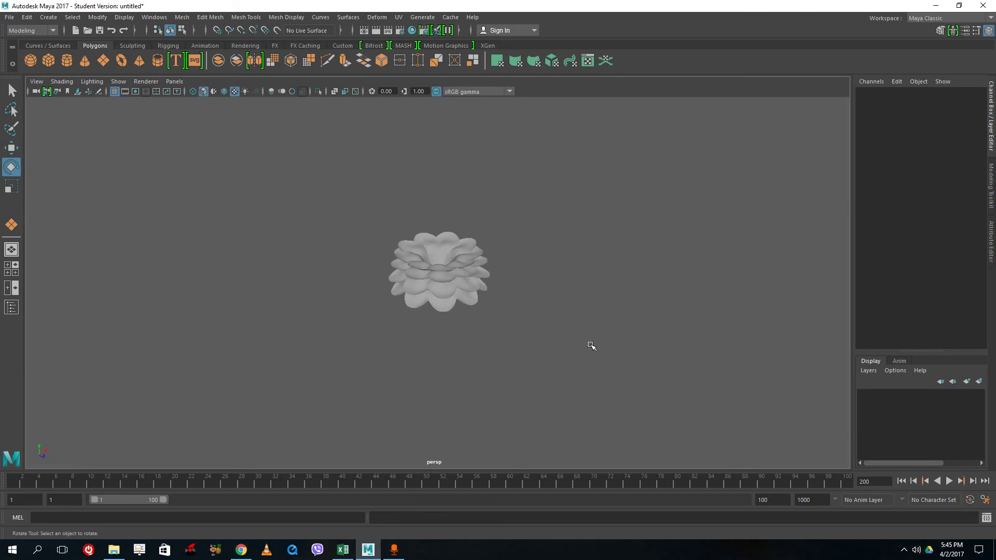
left_click_drag(623, 348, 303, 236)
key("w")
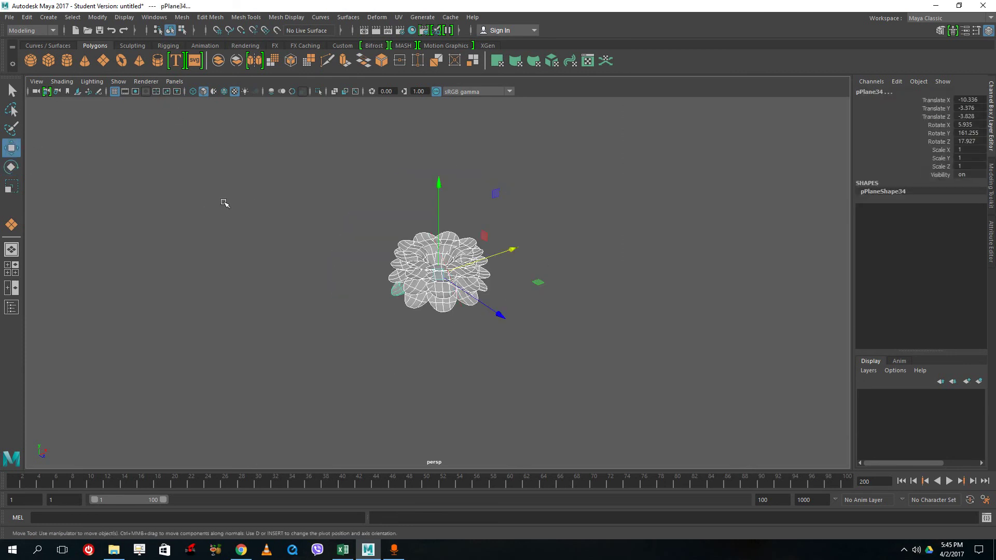
left_click_drag(440, 179, 442, 63)
left_click(580, 204)
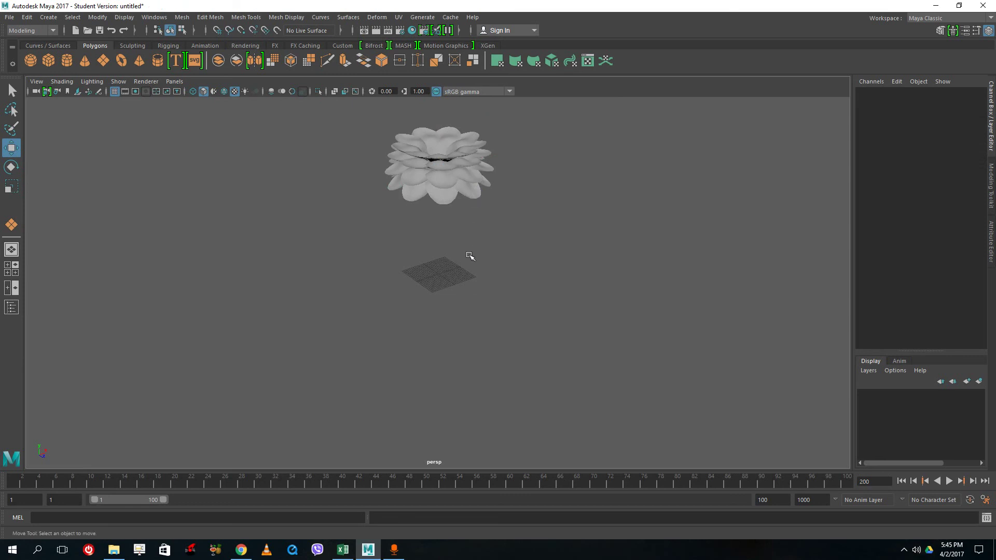
Frame the raised flower and examine its height above the grid from the side and from above
scroll(445, 285, "down", 3)
left_click_drag(475, 292, 274, 203, "alt")
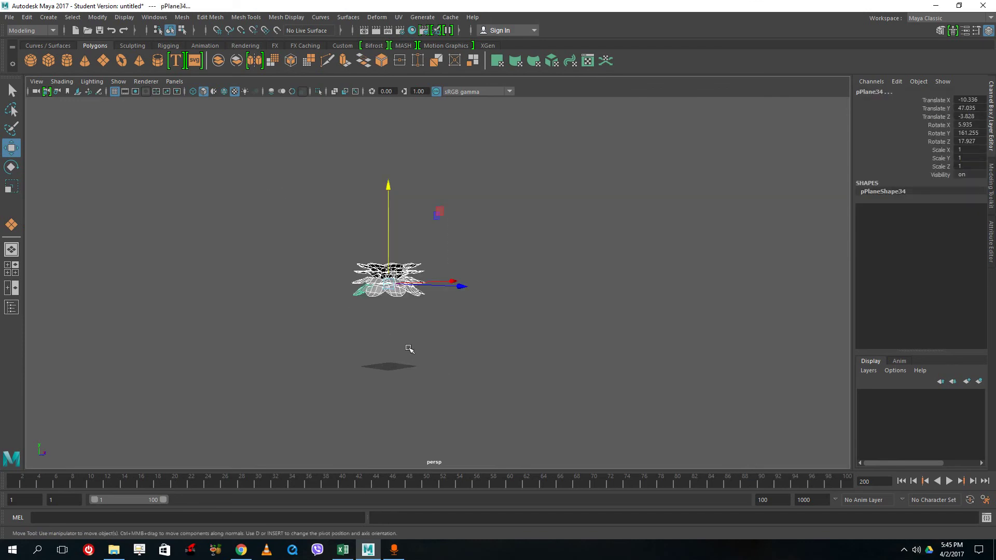
key("f")
left_click_drag(535, 228, 504, 305, "alt")
scroll(504, 305, "down", 5)
middle_click_drag(511, 328, 498, 296, "alt")
left_click_drag(451, 404, 465, 382, "alt")
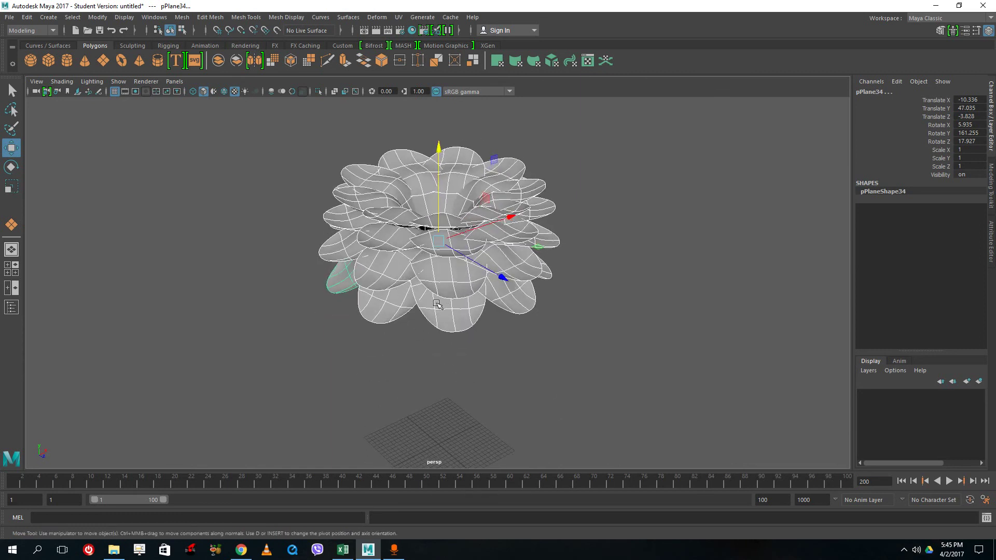
key("space")
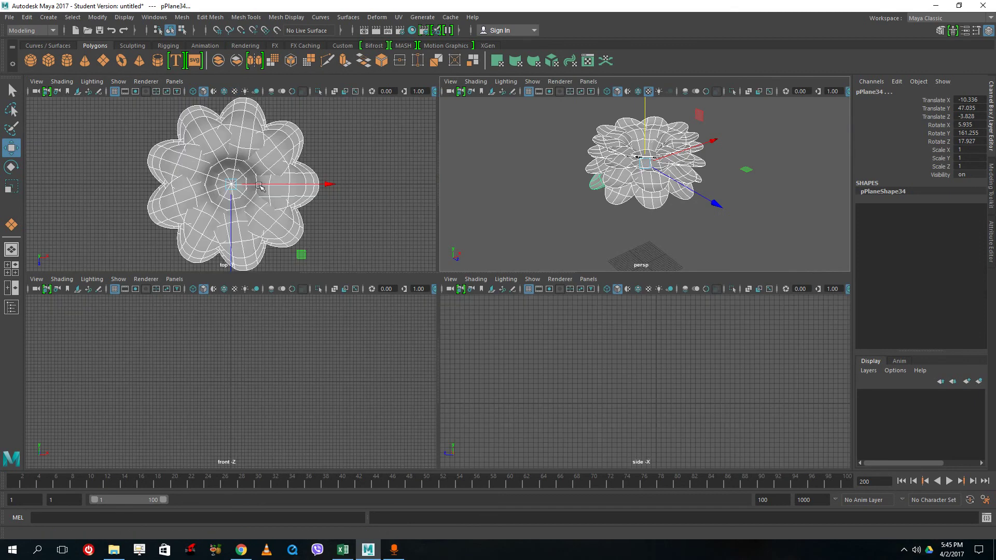
left_click(374, 151)
key("space")
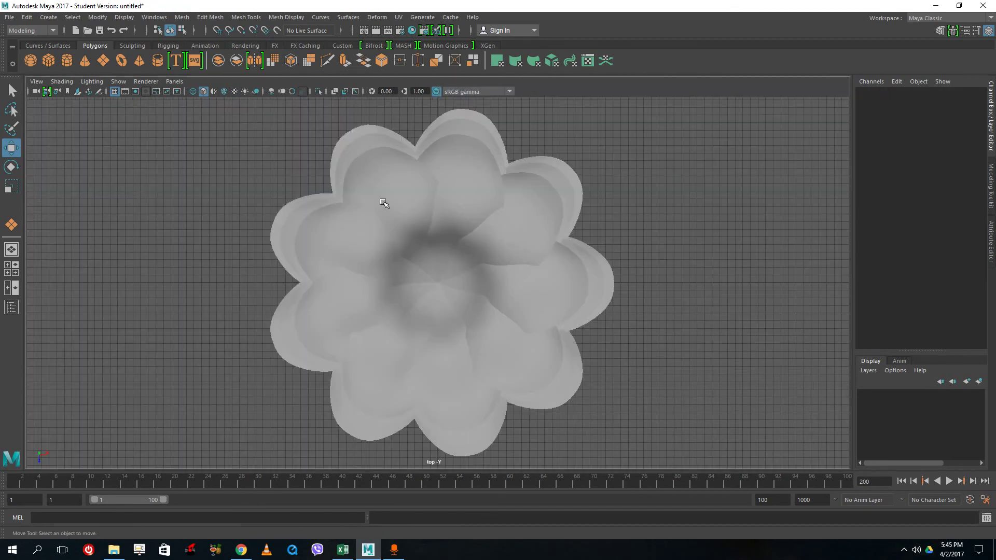
key("f")
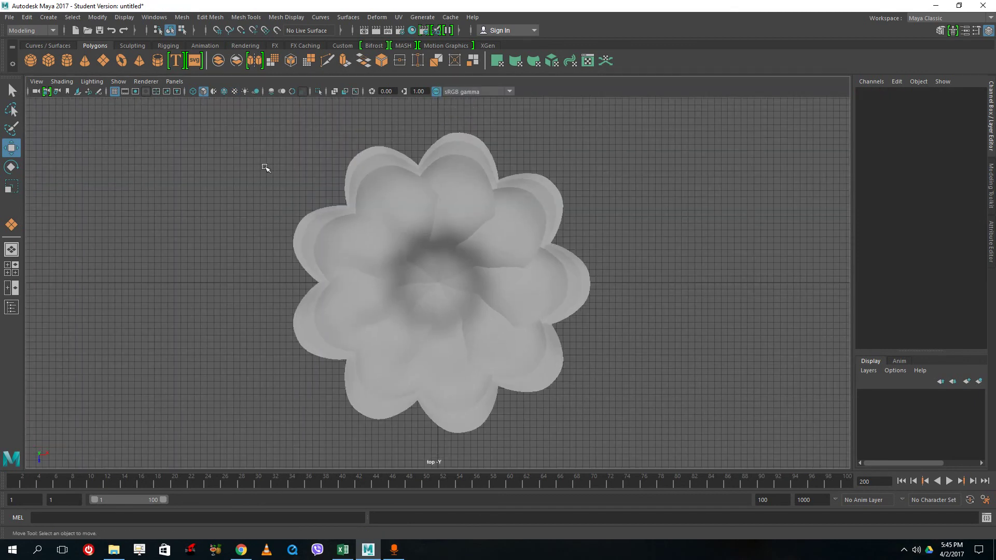
left_click(49, 62)
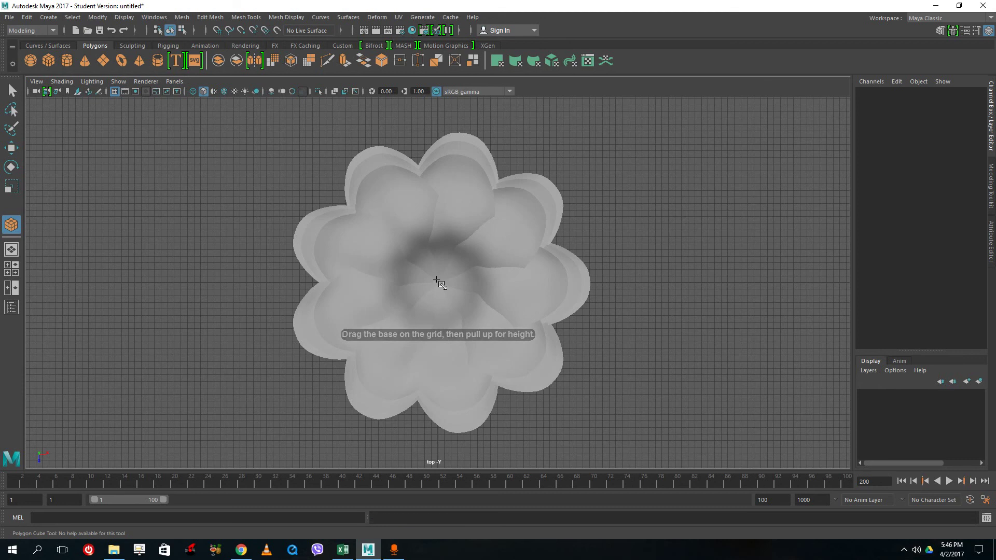
left_click_drag(436, 280, 446, 280)
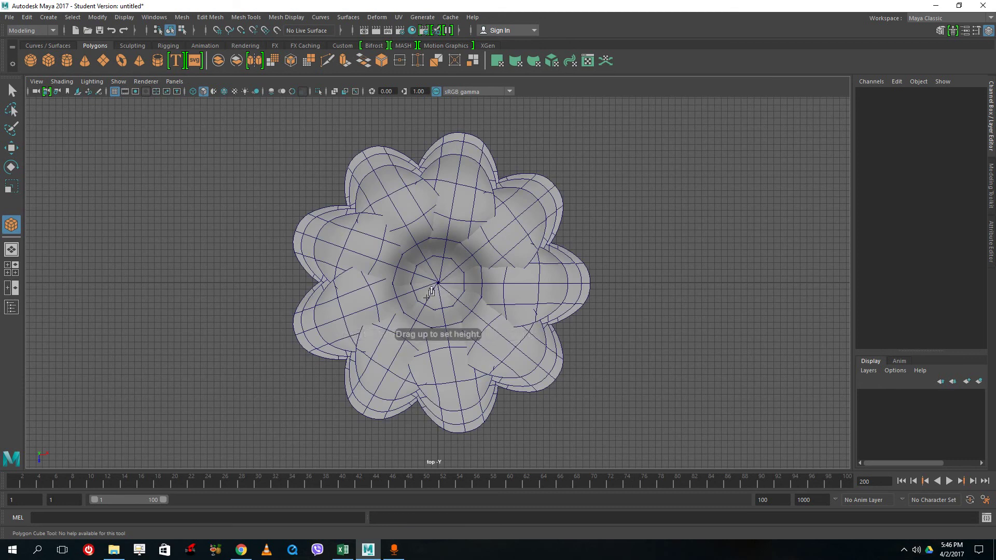
key("space")
key("space")
left_click_drag(590, 286, 584, 291)
left_click(12, 90)
left_click_drag(616, 374, 595, 374)
left_click_drag(511, 387, 419, 398)
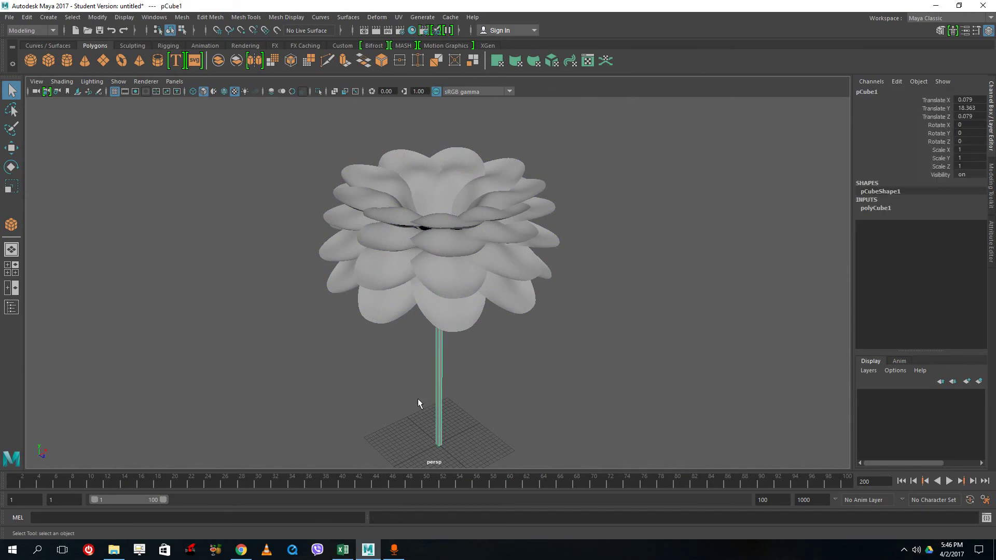
key("Delete")
In the wireframe top view, draw a thin polygon cube at the flower's centre, about 0.9 by 1.0, and raise it about 44.6 high as a stem
key("space")
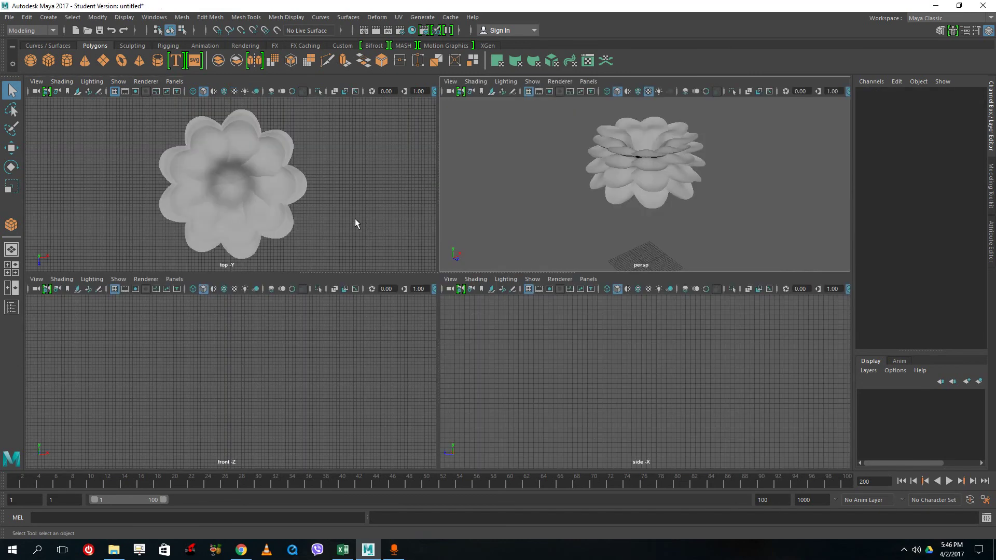
key("space")
key("4")
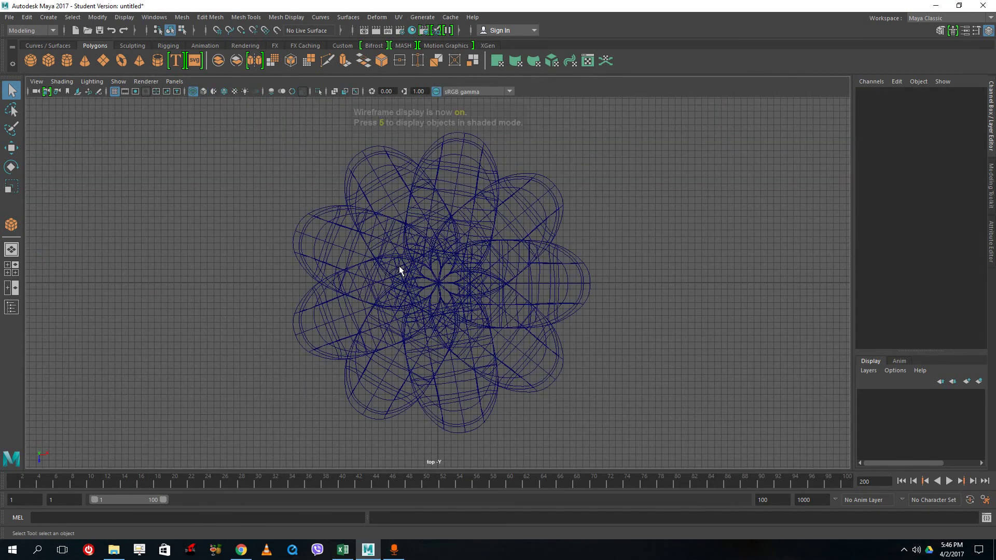
scroll(416, 294, "up", 9)
right_click_drag(432, 289, 430, 268, "alt")
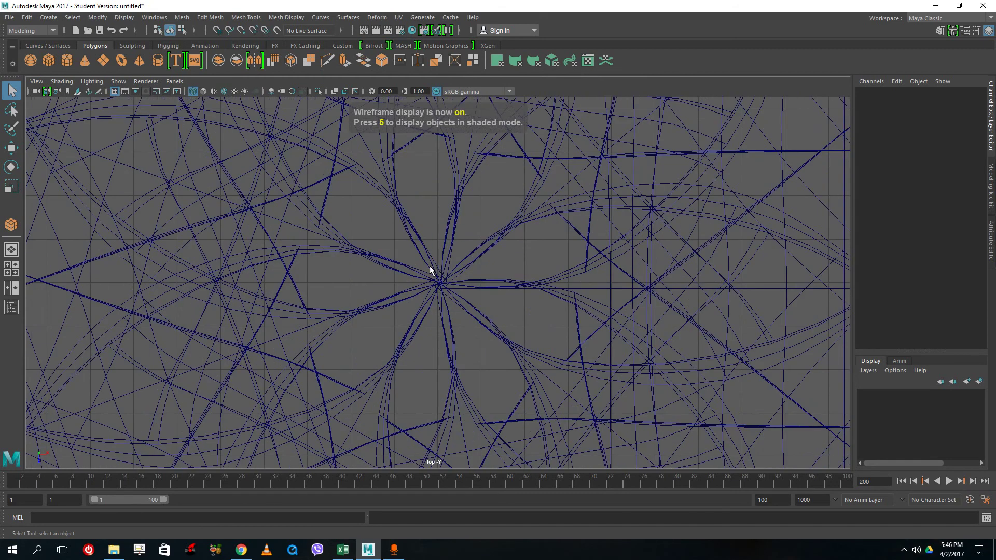
left_click(49, 61)
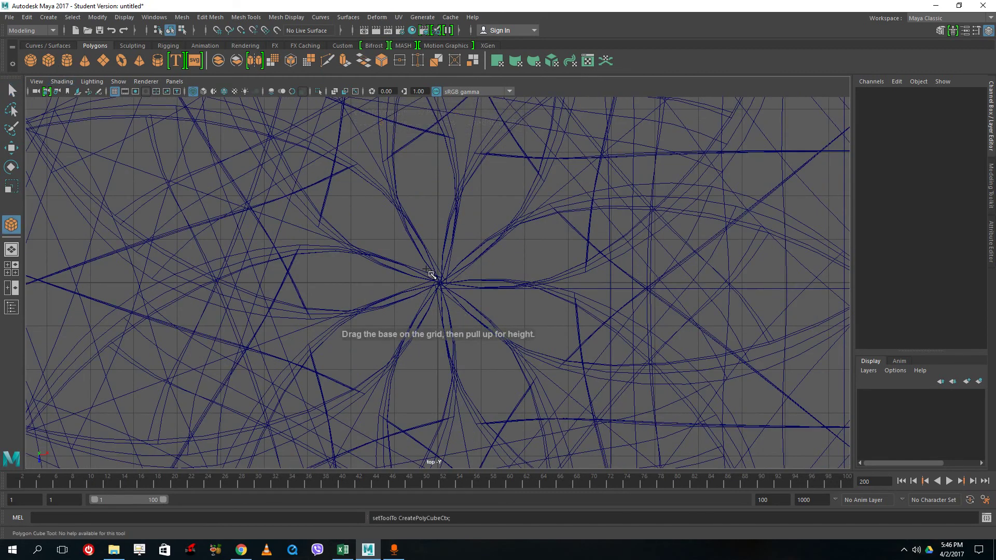
left_click_drag(421, 262, 460, 306)
key("space")
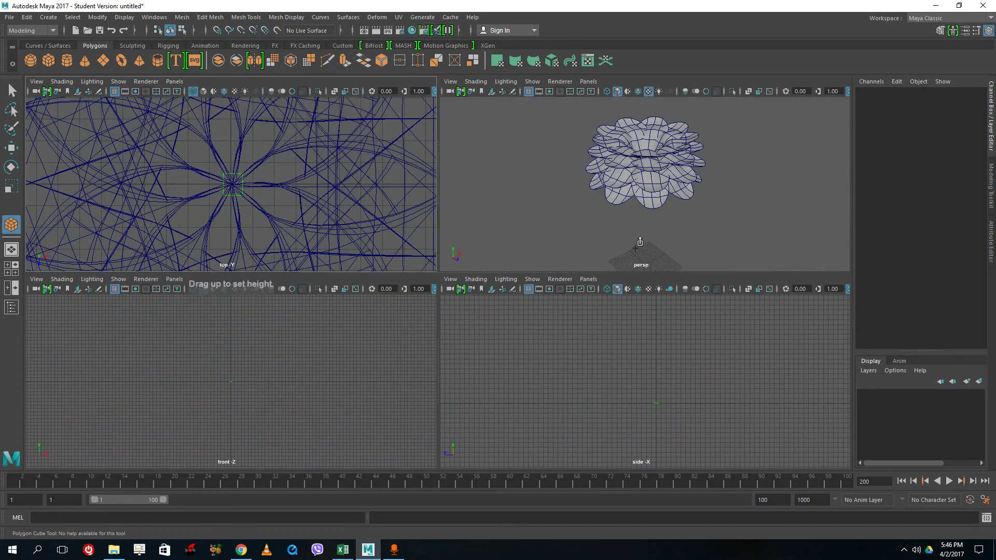
key("space")
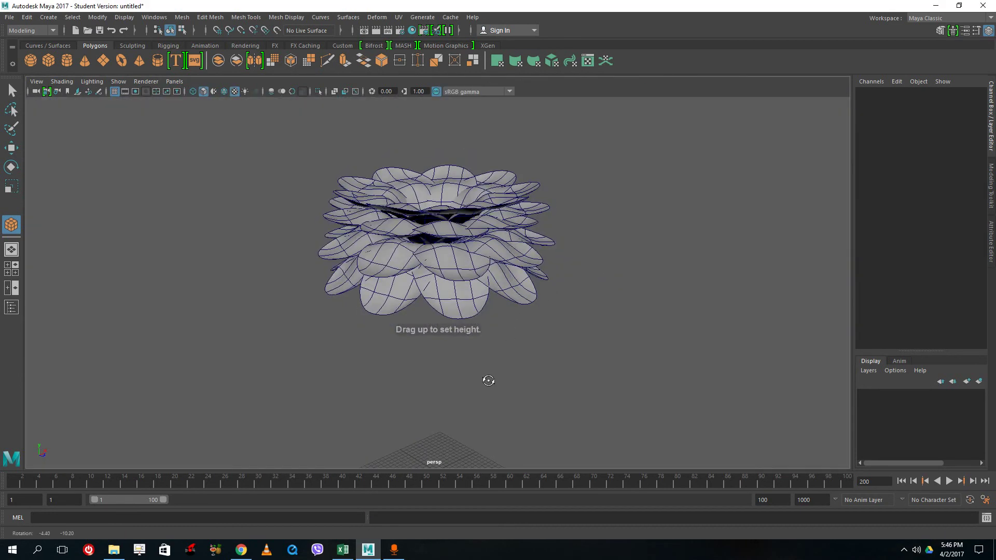
left_click_drag(490, 383, 491, 193)
In the wireframe front view, select the stem cube's top vertices and move them up into the base of the flower
key("space")
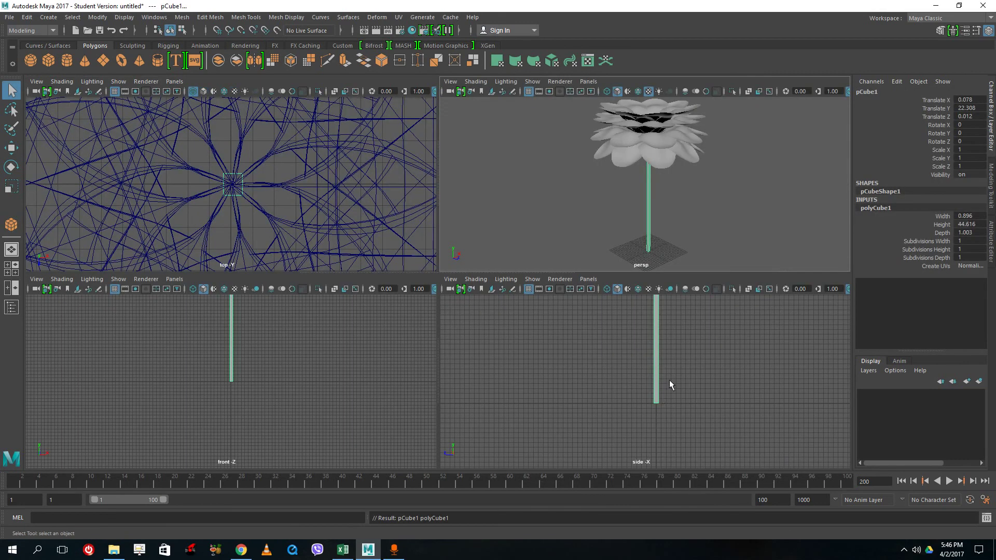
scroll(668, 381, "up", 10)
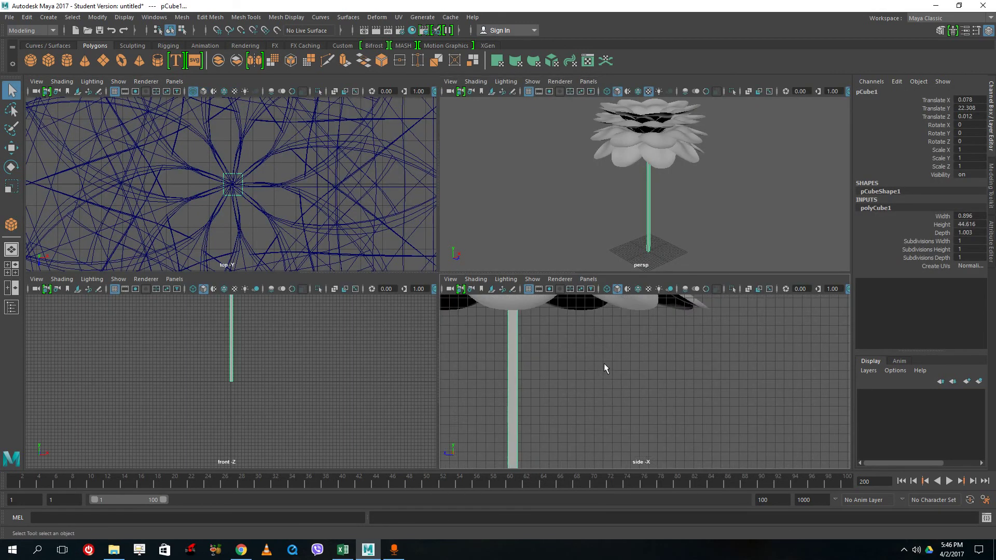
scroll(252, 371, "down", 3)
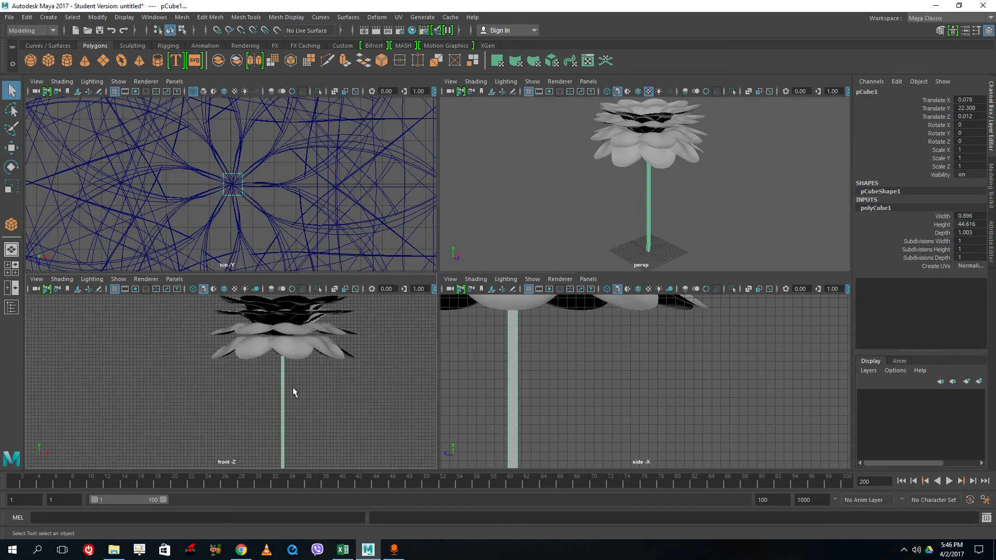
left_click(340, 370)
key("4")
scroll(311, 375, "up", 5)
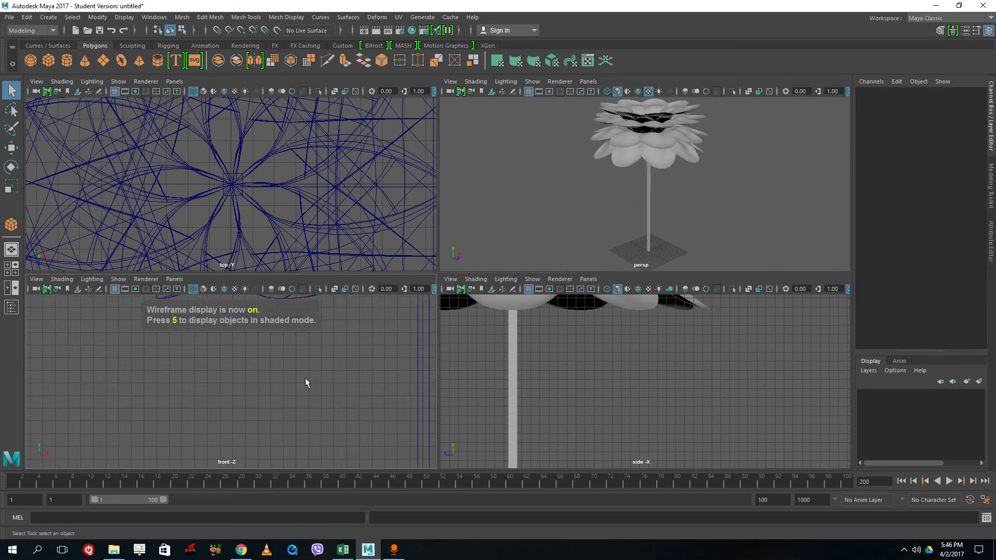
left_click(212, 371)
scroll(219, 372, "down", 5)
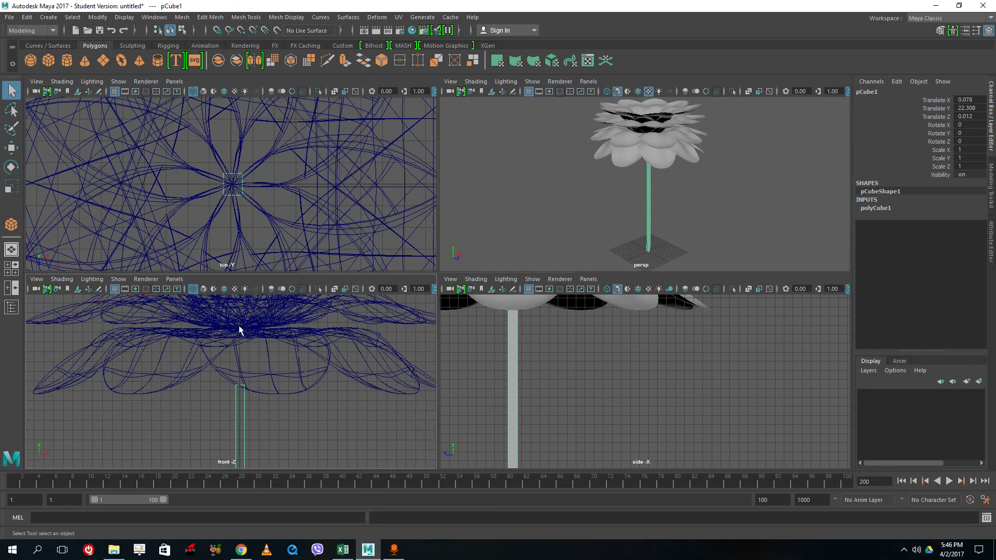
right_click_drag(244, 409, 195, 251)
left_click_drag(280, 412, 177, 356)
key("w")
left_click_drag(240, 384, 228, 320)
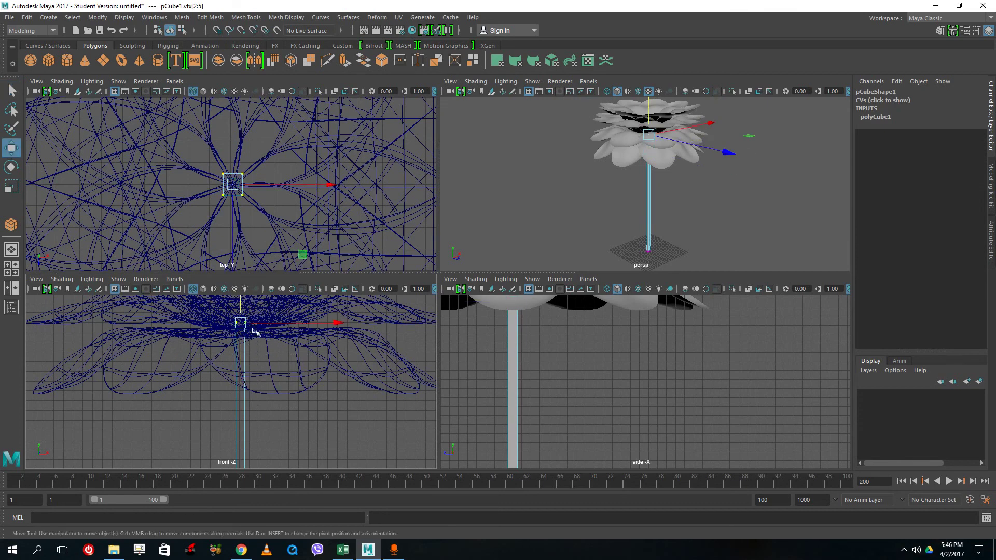
middle_click_drag(300, 365, 301, 410, "alt")
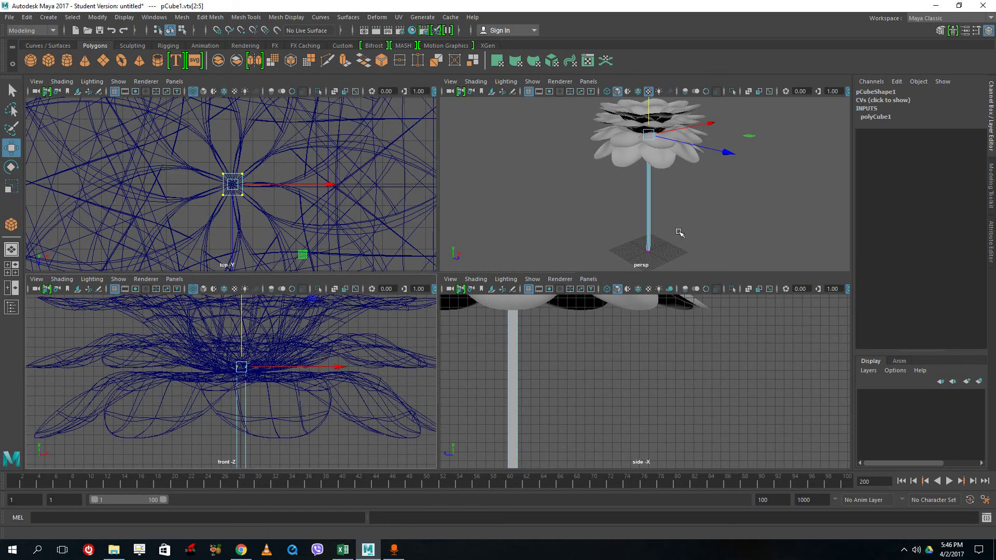
Select the stem cube in the perspective view and set its Subdivisions Height to 10
left_click(646, 231)
right_click_drag(648, 229, 698, 214)
key("space")
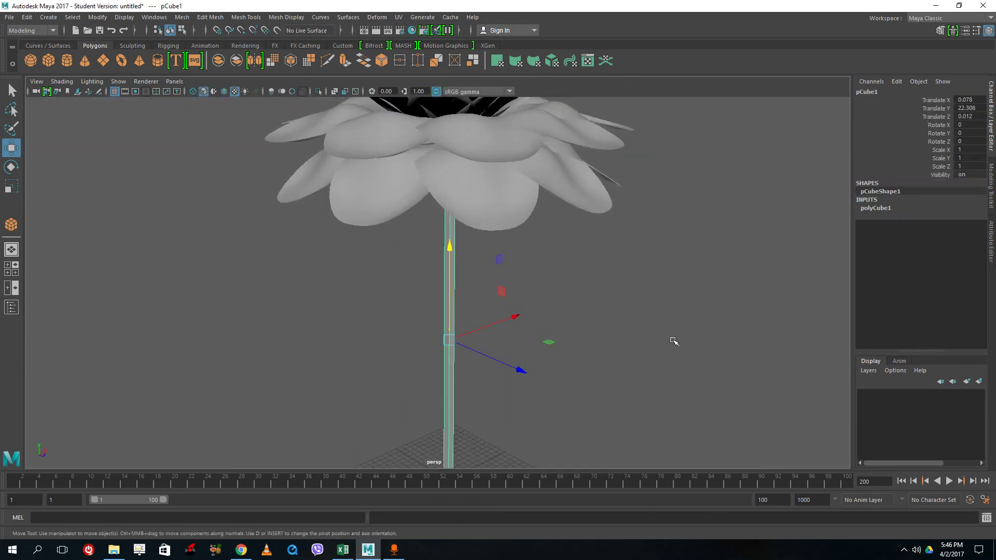
right_click_drag(676, 340, 612, 340, "alt")
left_click_drag(611, 340, 646, 327, "alt")
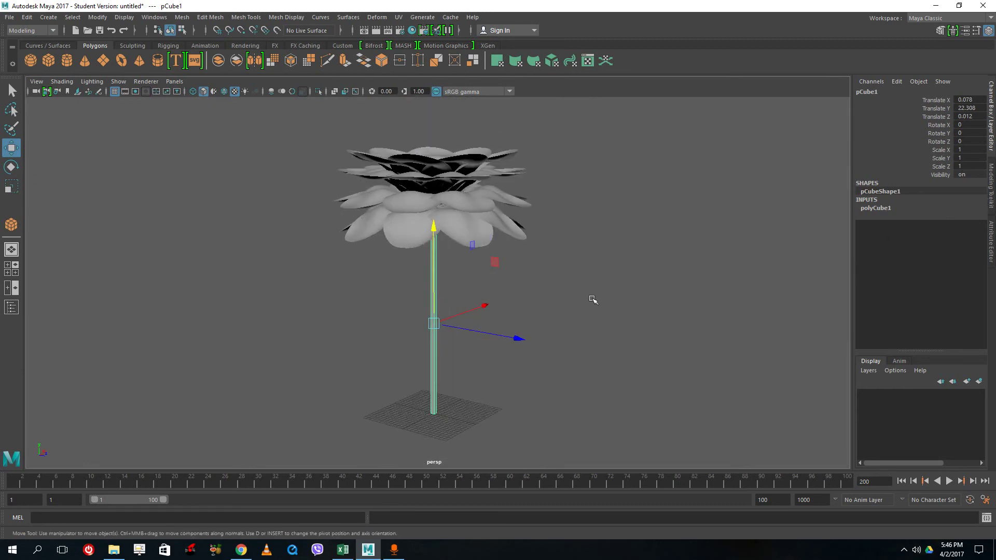
left_click(991, 179)
left_click(988, 136)
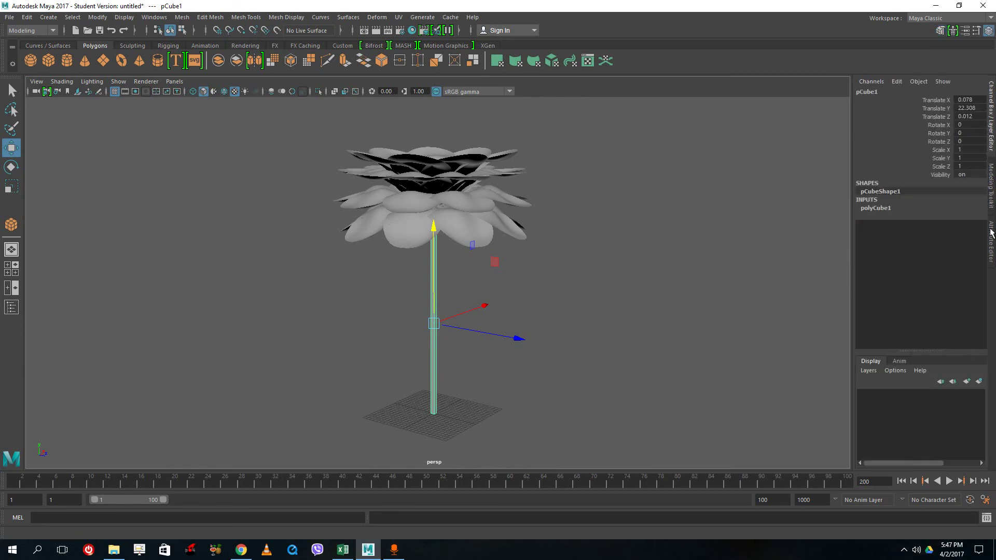
left_click(991, 197)
left_click(991, 140)
left_click(874, 208)
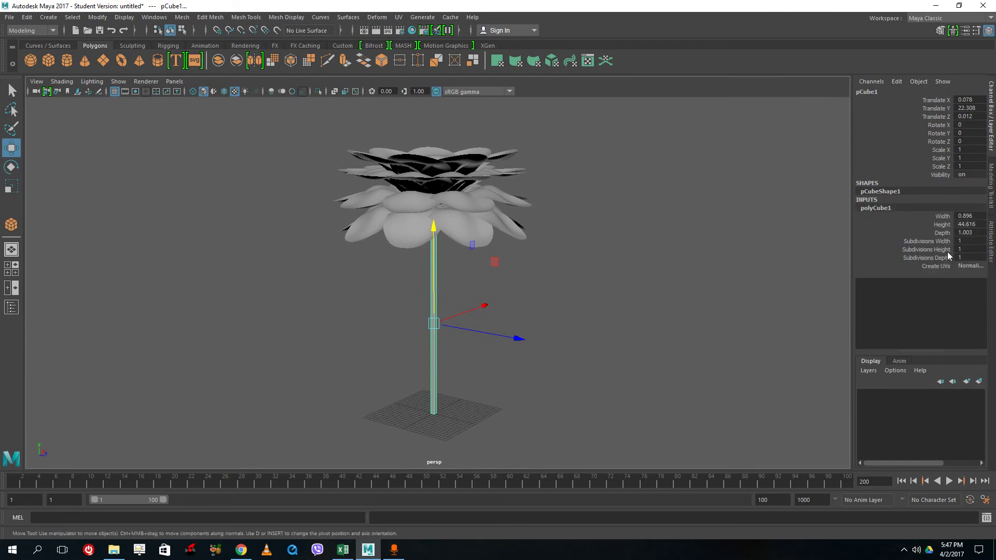
double_click(966, 250)
type("10")
key("Return")
Select the top vertices of the subdivided stem and raise them slightly further into the flower
right_click_drag(431, 285, 487, 278, "alt")
left_click_drag(487, 278, 469, 294, "alt")
right_click_drag(452, 203, 415, 201)
left_click_drag(505, 218, 436, 61, "alt")
middle_click_drag(459, 125, 476, 285, "alt")
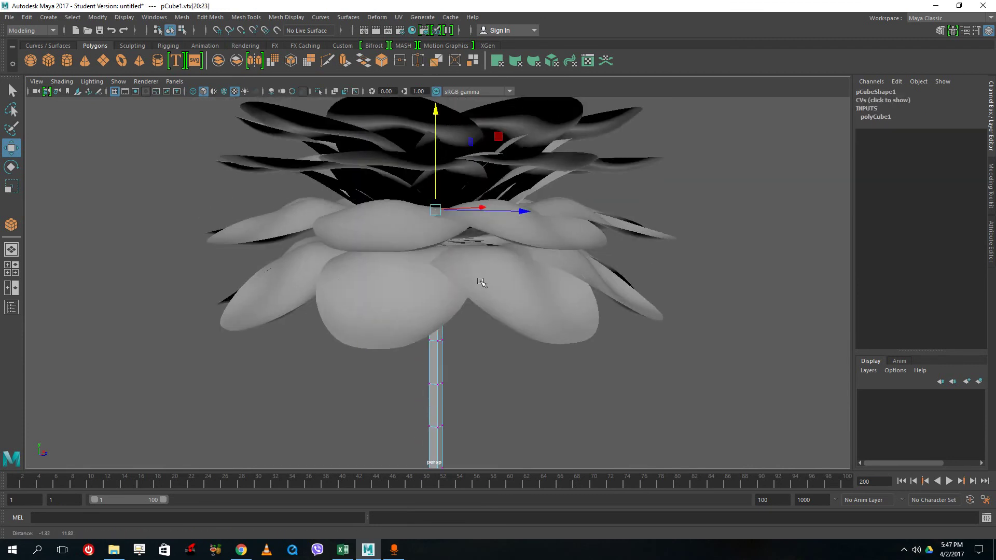
left_click_drag(437, 169, 440, 160)
middle_click_drag(486, 272, 490, 199, "alt")
Bend the stem by shifting its upper-middle vertices to one side and offsetting the lower-middle vertices
left_click_drag(516, 359, 358, 238)
left_click_drag(514, 317, 487, 318)
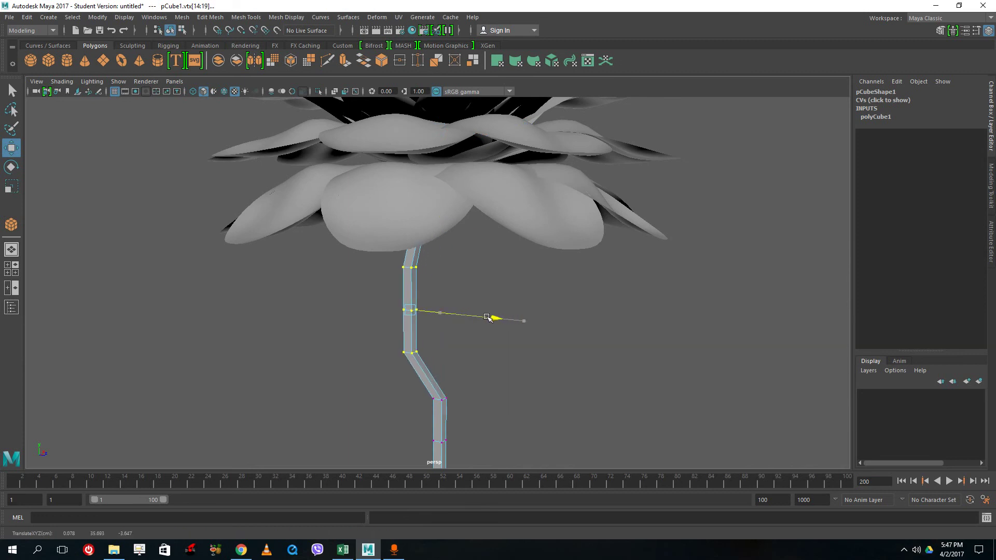
left_click_drag(593, 387, 485, 362, "alt")
left_click_drag(591, 367, 480, 301)
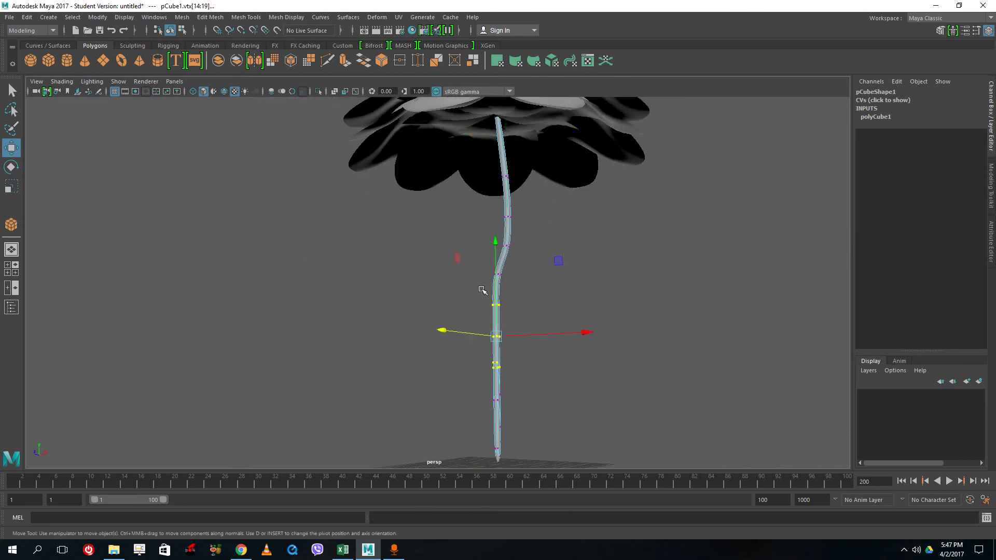
left_click_drag(566, 335, 574, 405)
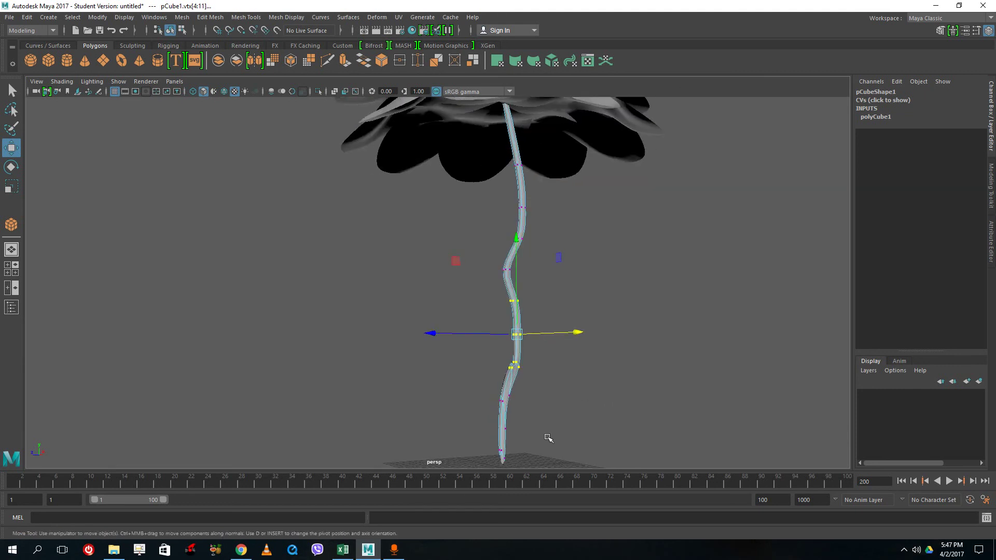
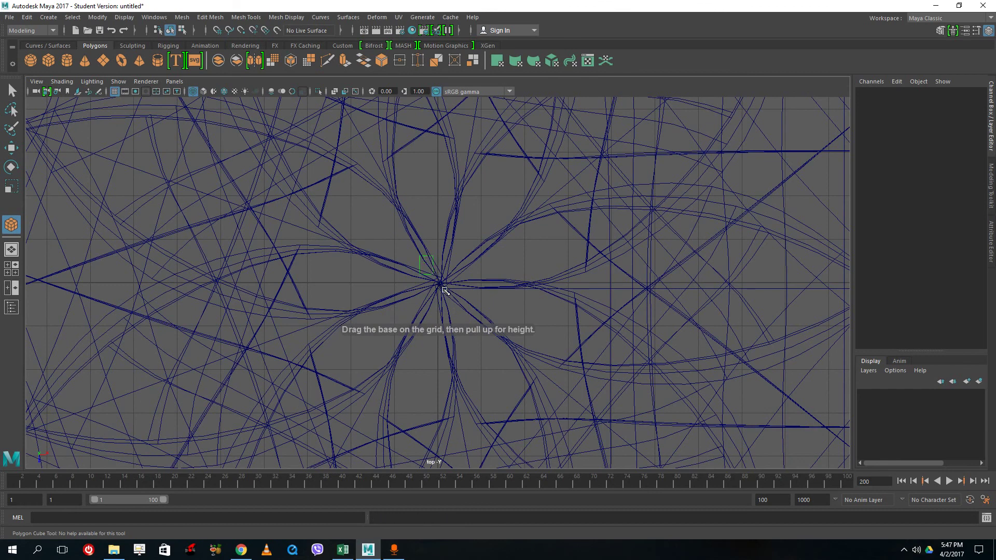
Pull the stem cube's base up to the underside of the flower, giving it a height of about 50.7 units
key("space")
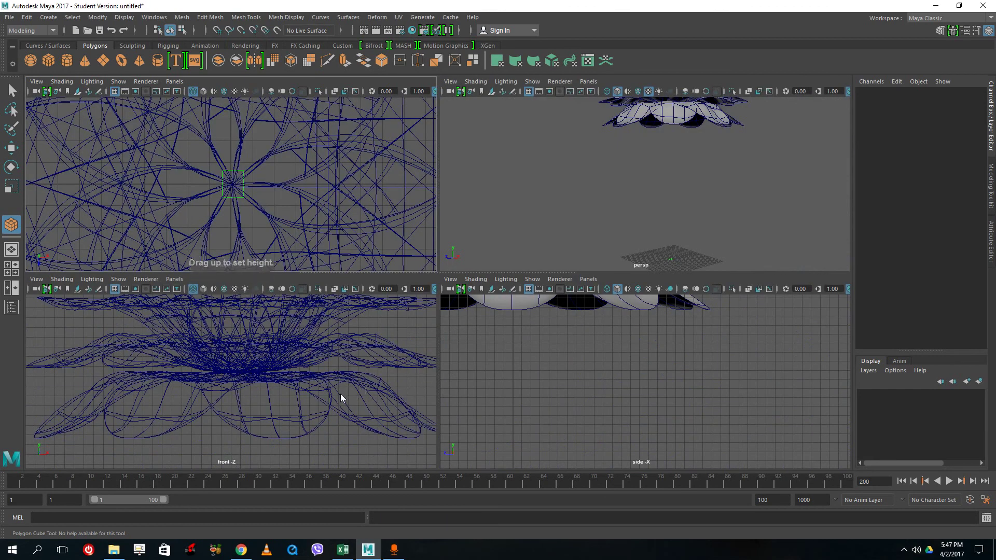
key("space")
left_click_drag(471, 424, 469, 260)
key("space")
key("space")
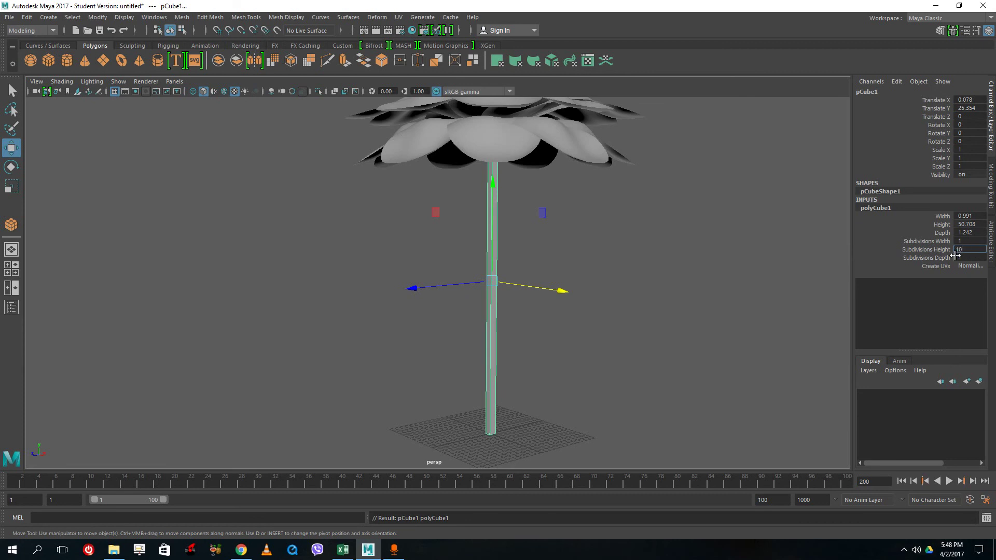
Set the stem cube's Subdivisions Height to 10 and display it in smooth preview
key("Return")
key("3")
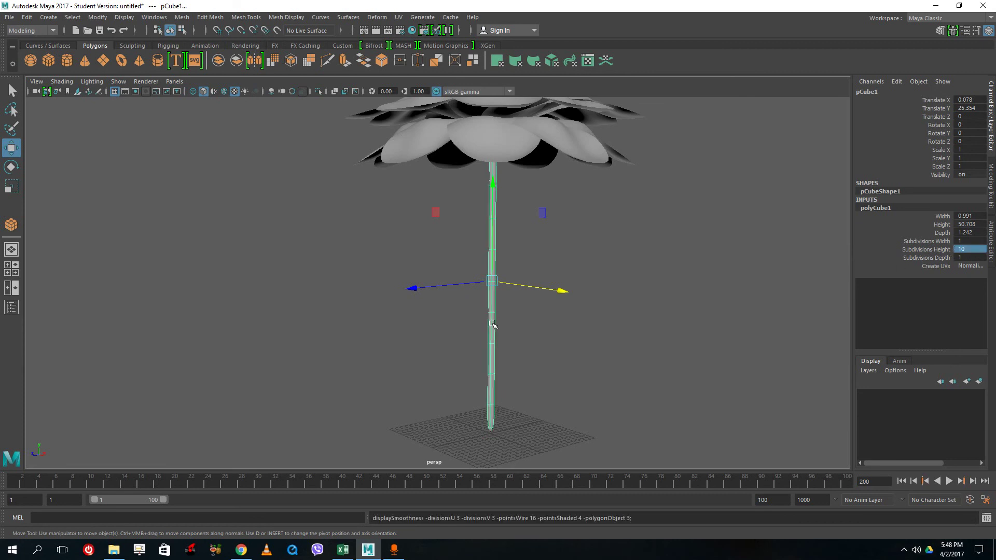
Switch the stem to vertex editing and shift the vertex row just below the flower to the left in the front view
right_click_drag(495, 304, 447, 259)
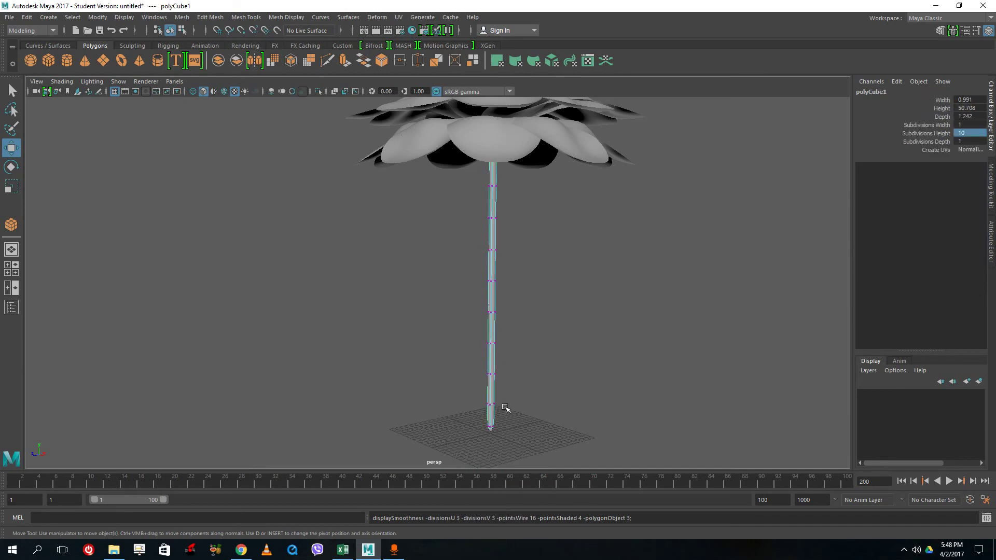
left_click_drag(505, 407, 538, 387, "alt")
key("space")
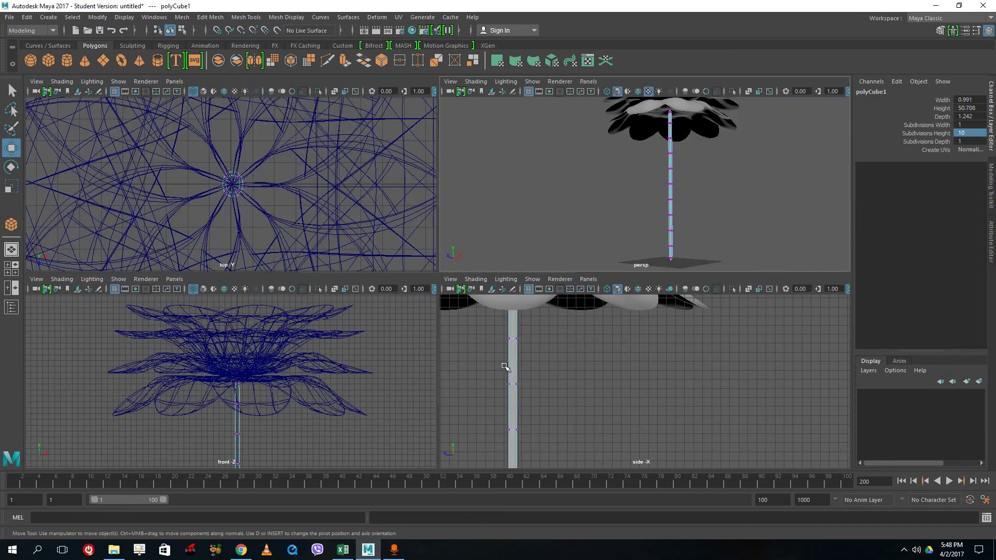
key("space")
scroll(467, 355, "up", 4)
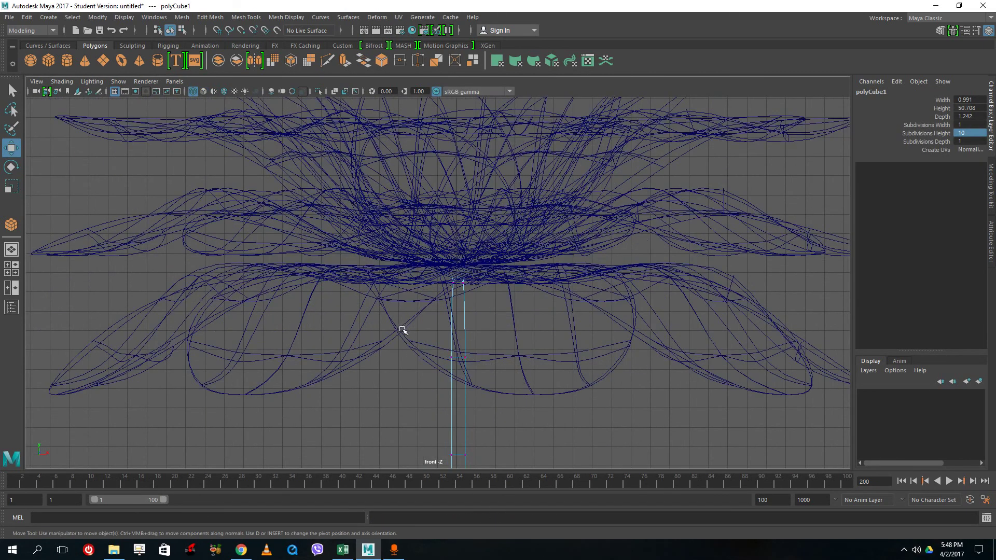
left_click_drag(403, 330, 471, 369)
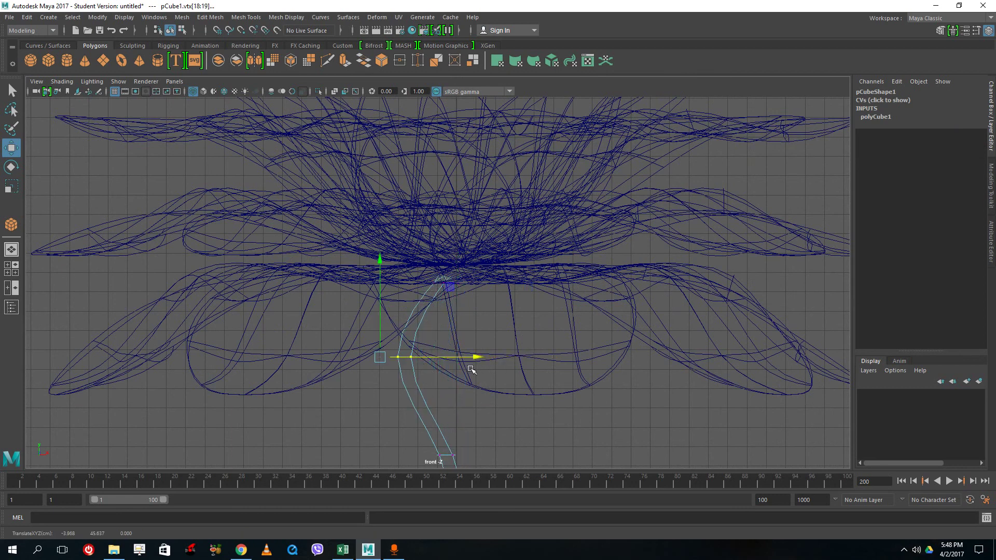
Shift the next upper stem vertices to the left and the mid-stem vertex row to the right in the front view
right_click_drag(535, 396, 558, 396, "alt")
middle_click_drag(558, 395, 543, 114, "alt")
right_click_drag(549, 344, 503, 285, "alt")
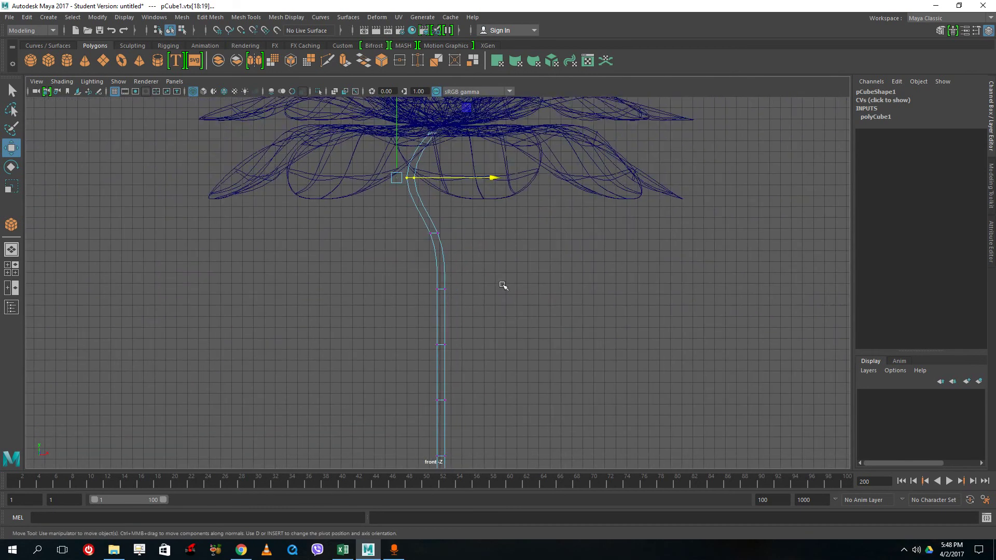
left_click_drag(502, 286, 416, 205)
left_click_drag(537, 235, 399, 330)
left_click_drag(522, 345, 555, 348)
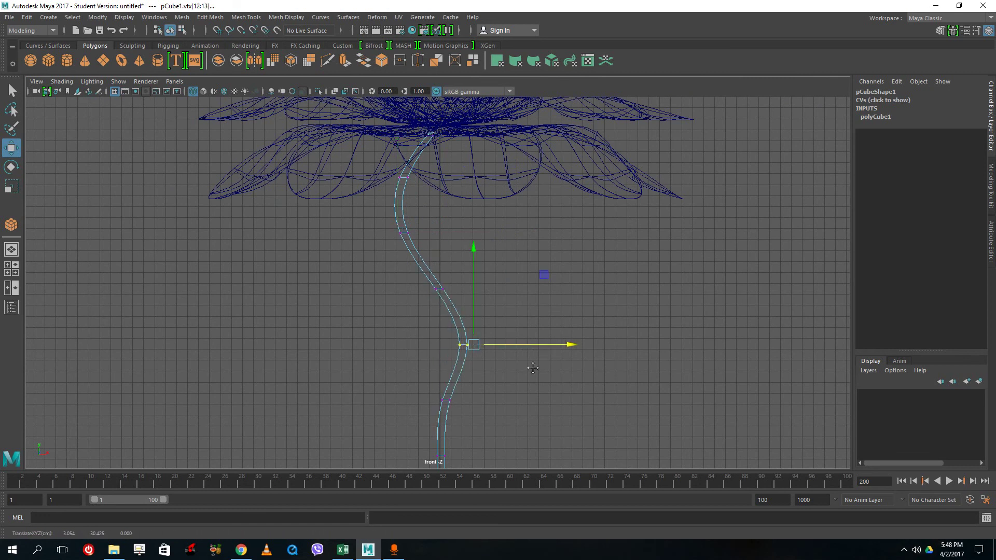
Bend the lower stem in the front view by moving two lower-middle vertex rows right and the two rows above the base left
middle_click_drag(531, 367, 540, 215, "alt")
left_click_drag(510, 338, 392, 236)
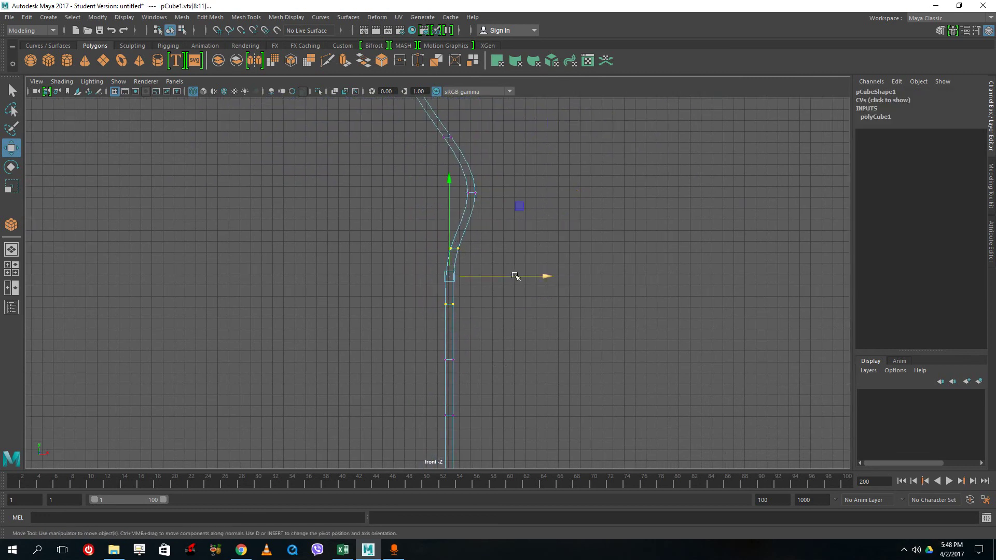
left_click_drag(519, 275, 554, 286)
middle_click_drag(553, 287, 499, 196, "alt")
left_click_drag(393, 260, 379, 270)
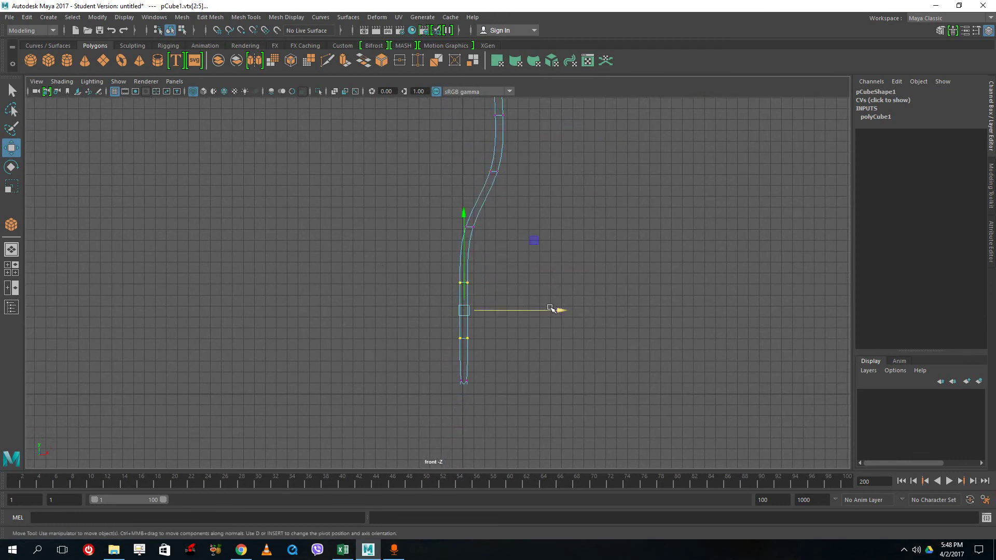
left_click_drag(551, 308, 529, 317)
left_click(615, 242)
In the side view, offset the upper stem vertices to the left and the two middle vertex rows to the right
key("space")
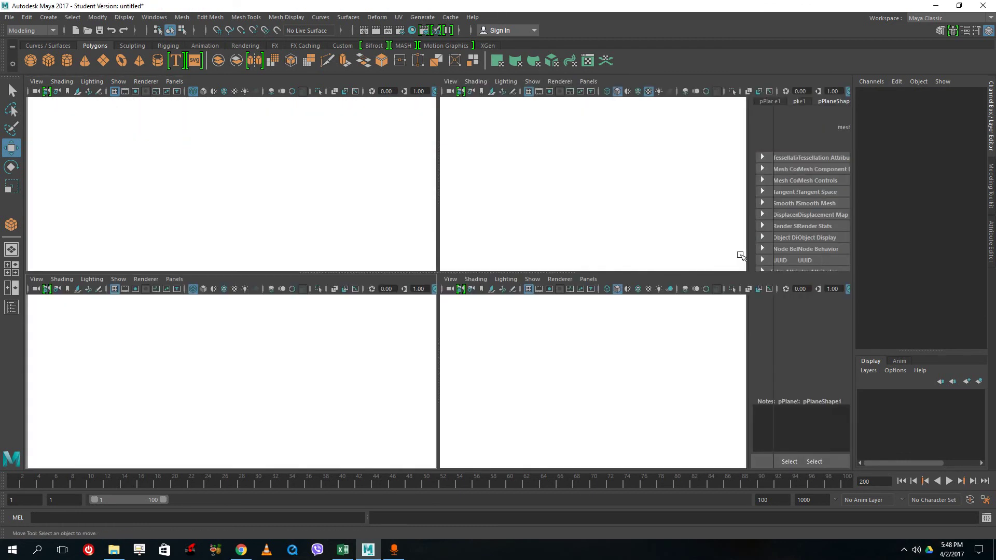
left_click_drag(738, 251, 660, 251, "alt")
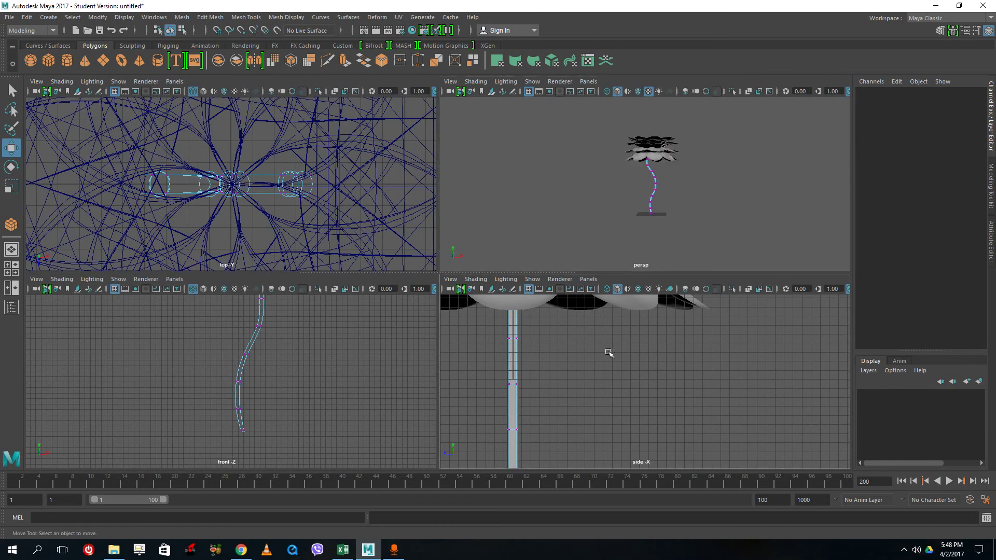
key("space")
right_click_drag(595, 360, 500, 343, "alt")
scroll(500, 344, "down", 3)
middle_click_drag(370, 339, 428, 334, "alt")
scroll(427, 335, "up", 4)
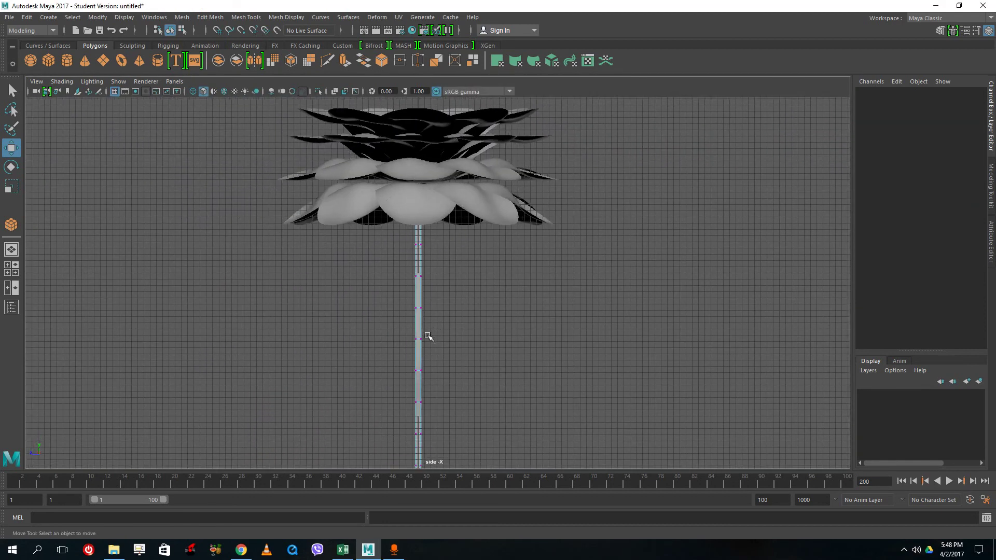
left_click_drag(448, 312, 318, 273)
left_click_drag(350, 313, 460, 400)
left_click_drag(349, 339, 371, 340)
Continue the side-view bend by moving the next lower vertex row right and the two rows above the base left
middle_click_drag(449, 426, 493, 334, "alt")
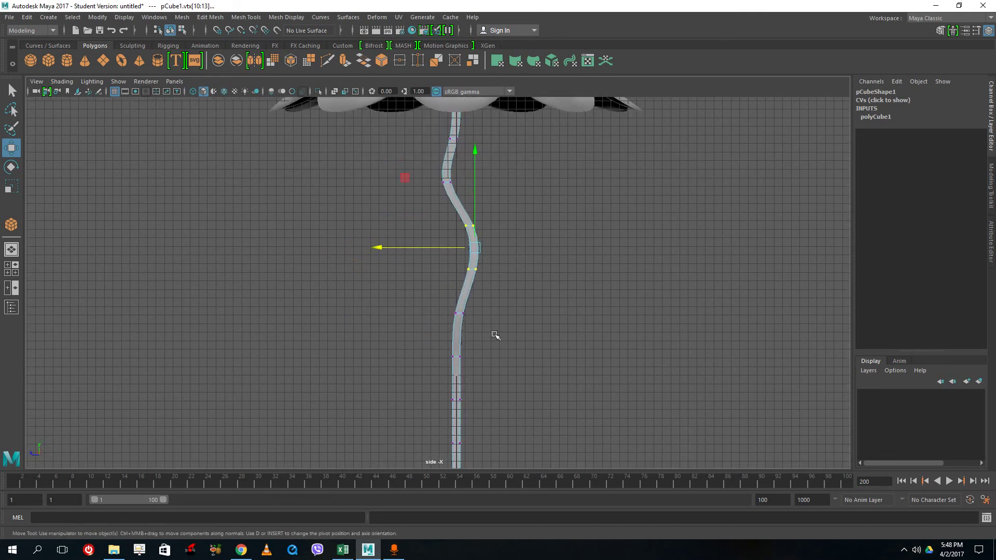
left_click_drag(518, 344, 418, 325)
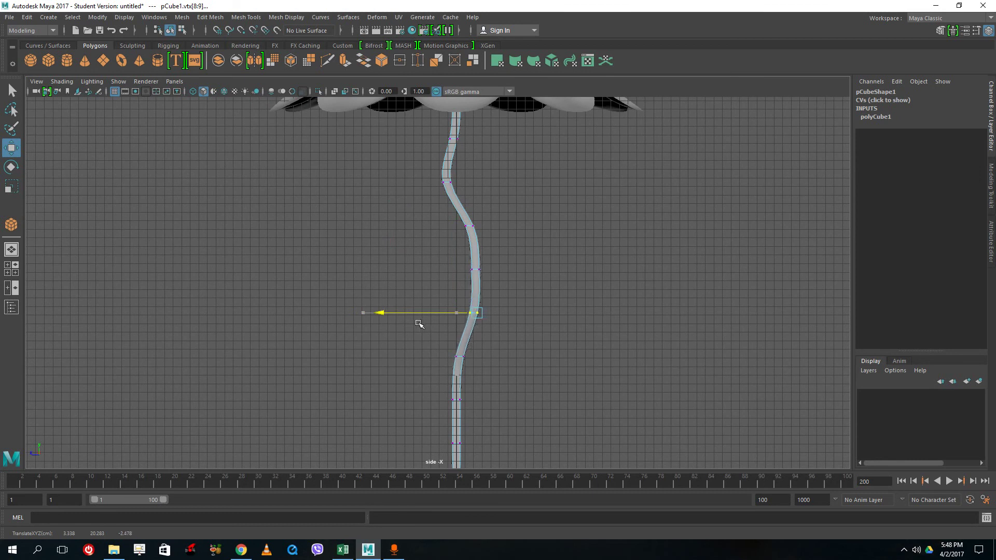
middle_click_drag(418, 325, 511, 235, "alt")
left_click_drag(512, 338, 425, 261)
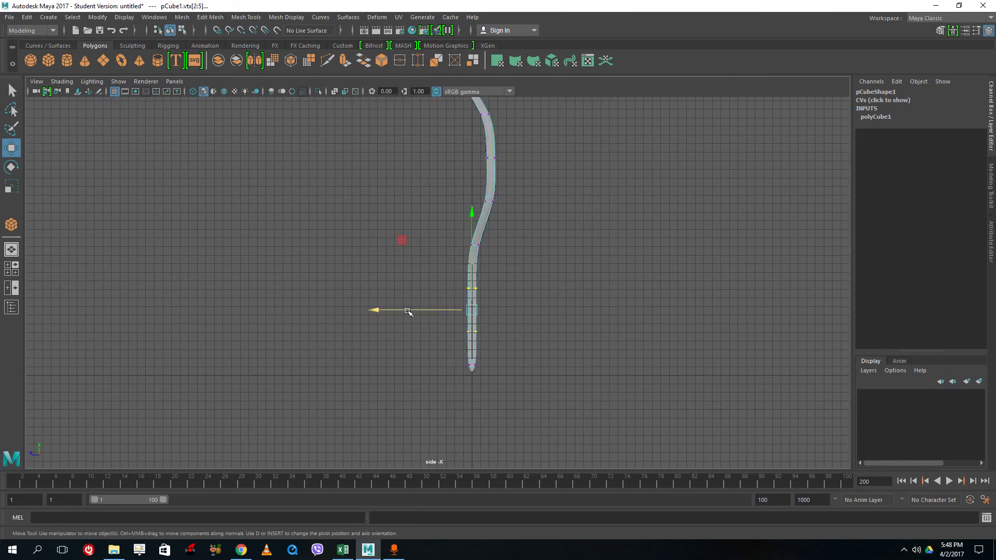
left_click_drag(406, 310, 382, 309)
Return the stem to object mode in the perspective view, deselect it and inspect the whole flower
key("space")
key("space")
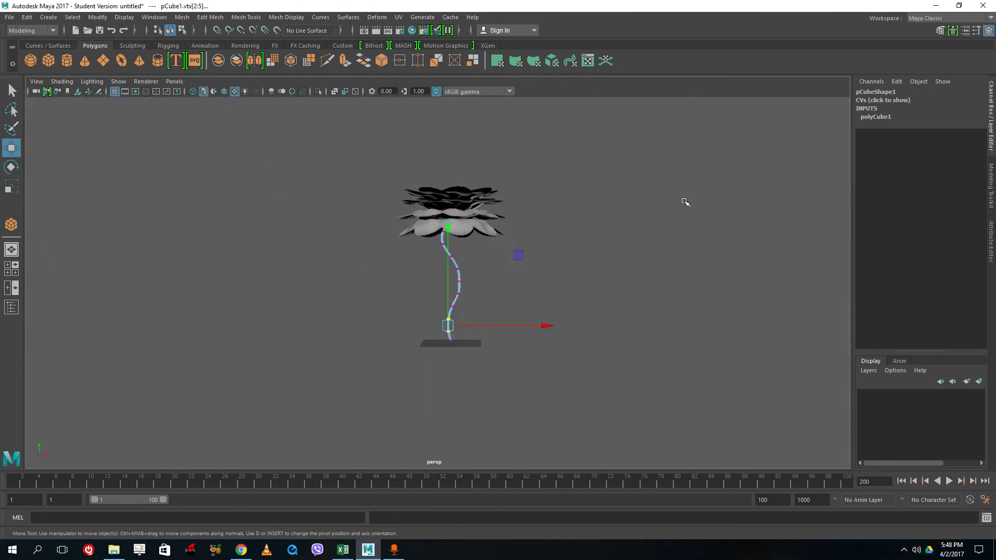
left_click_drag(685, 201, 500, 244, "alt")
right_click_drag(445, 251, 494, 234)
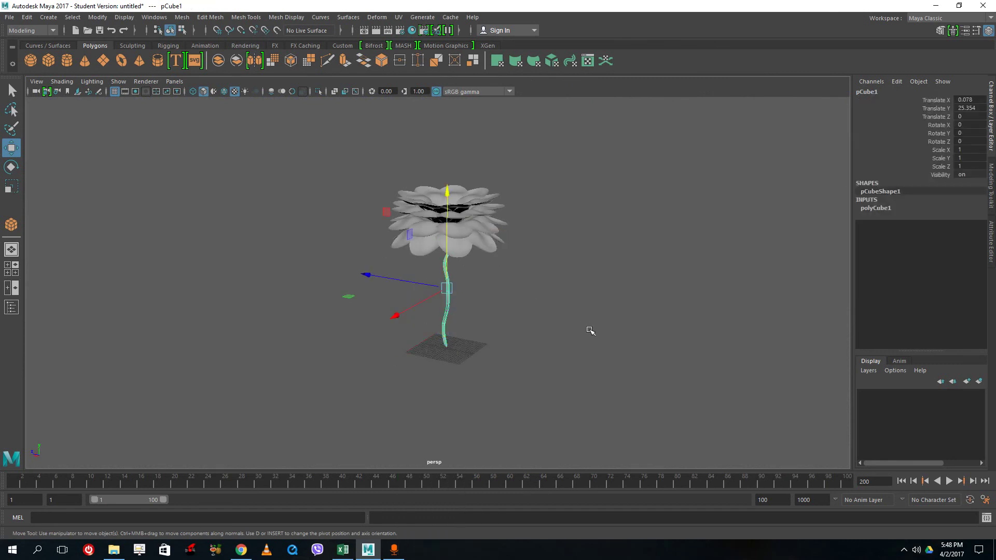
left_click(589, 331)
left_click_drag(590, 331, 618, 351, "alt")
scroll(573, 329, "down", 4)
scroll(565, 324, "up", 5)
left_click_drag(562, 323, 612, 344, "alt")
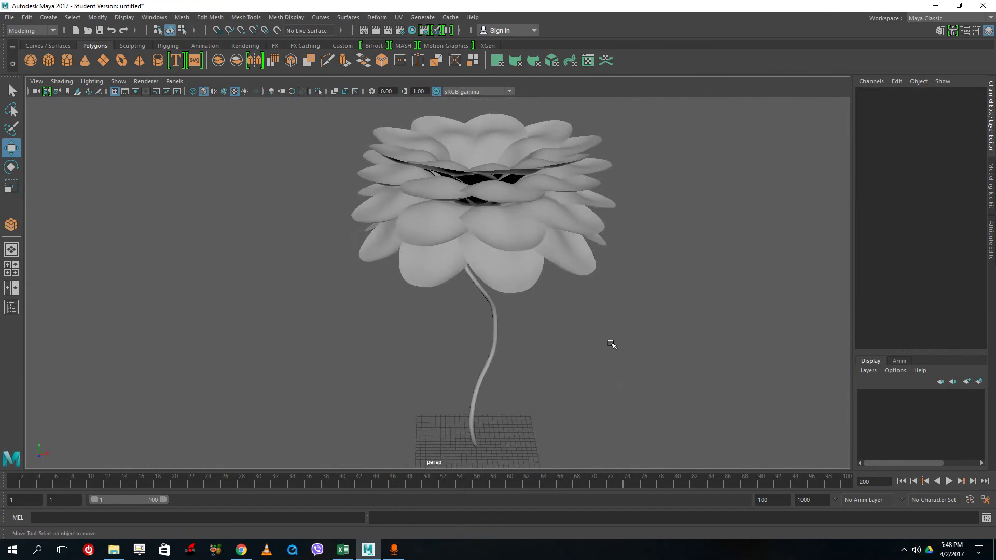
left_click(103, 62)
key("ctrl+s")
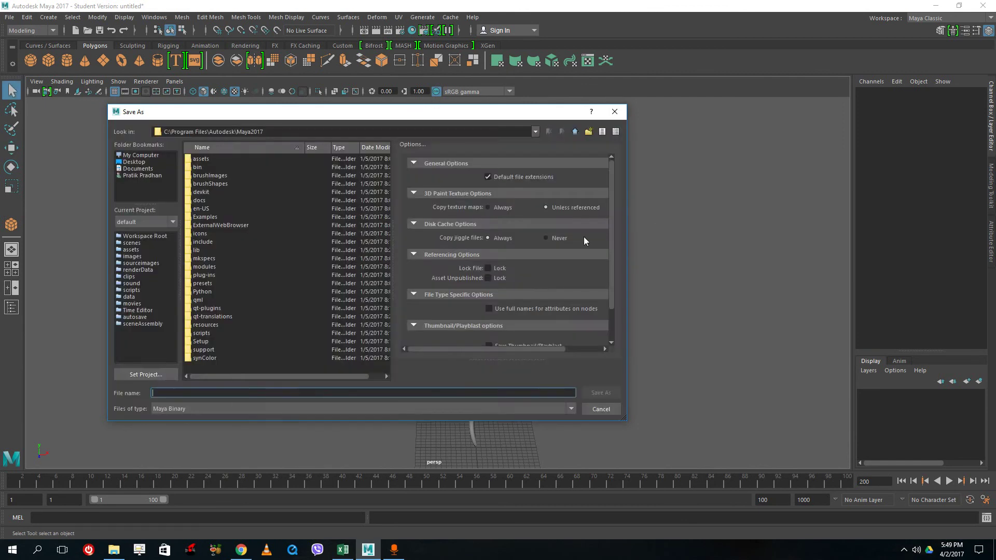
key("Escape")
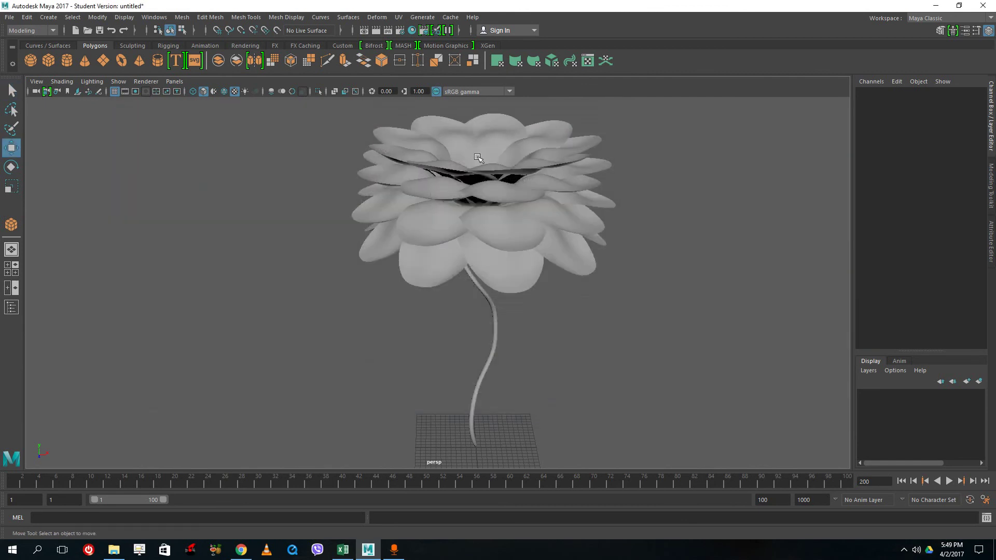
Draw a polygon plane about 13.3 by 6.1 units on the grid beside the flower in the top view
left_click(103, 66)
middle_click_drag(538, 351, 540, 221, "alt")
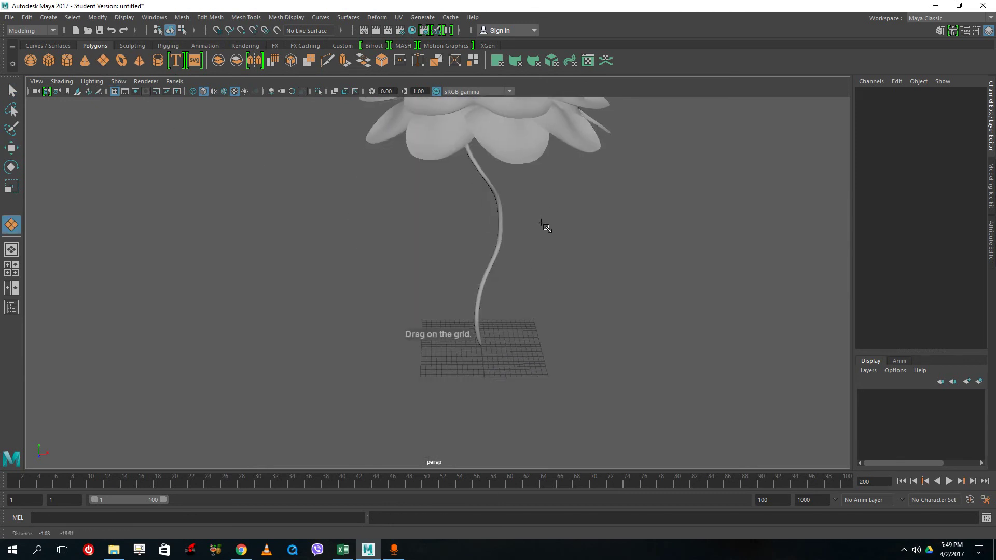
left_click_drag(541, 221, 527, 292, "alt")
middle_click_drag(527, 291, 520, 244, "alt")
key("space")
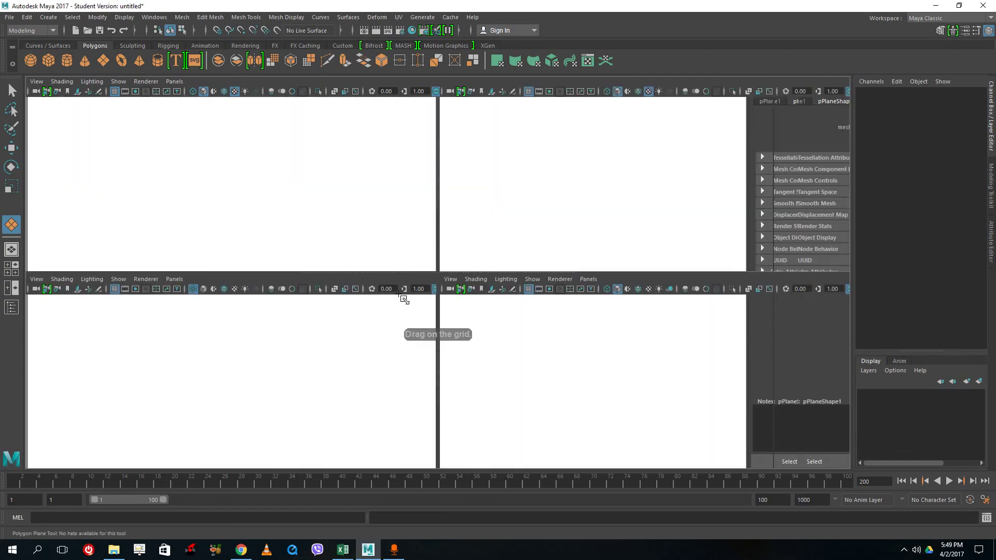
key("space")
middle_click_drag(571, 267, 214, 216, "alt")
scroll(208, 211, "down", 9)
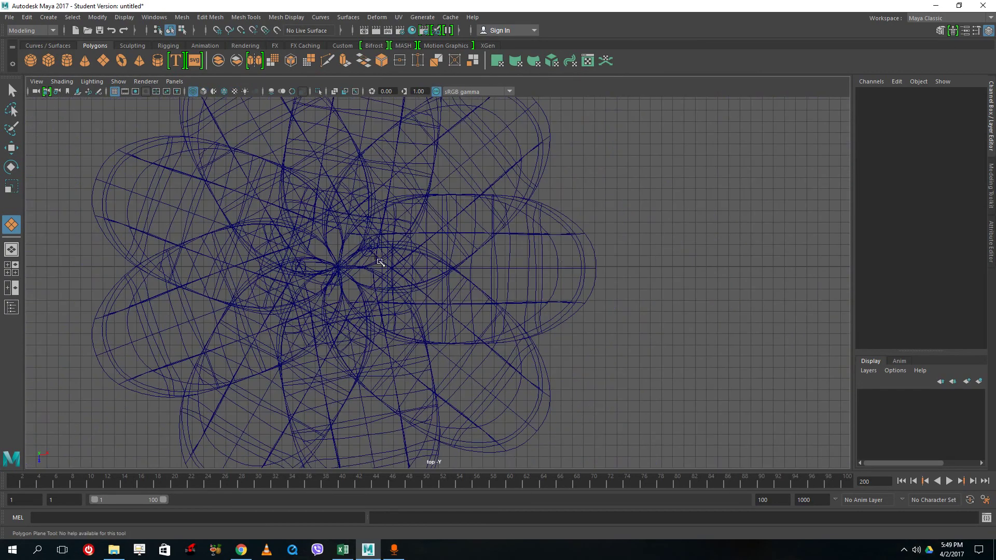
middle_click_drag(570, 259, 165, 245, "alt")
left_click_drag(273, 222, 421, 291)
scroll(344, 283, "up", 3)
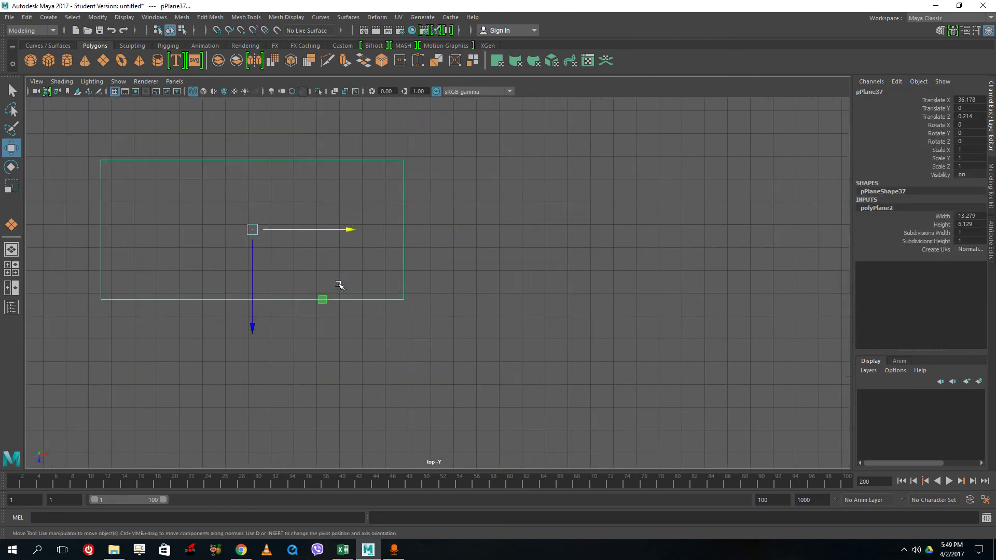
middle_click_drag(338, 284, 458, 307, "alt")
Set the new plane's Subdivisions Width and Subdivisions Height to 5 each
left_click(969, 234)
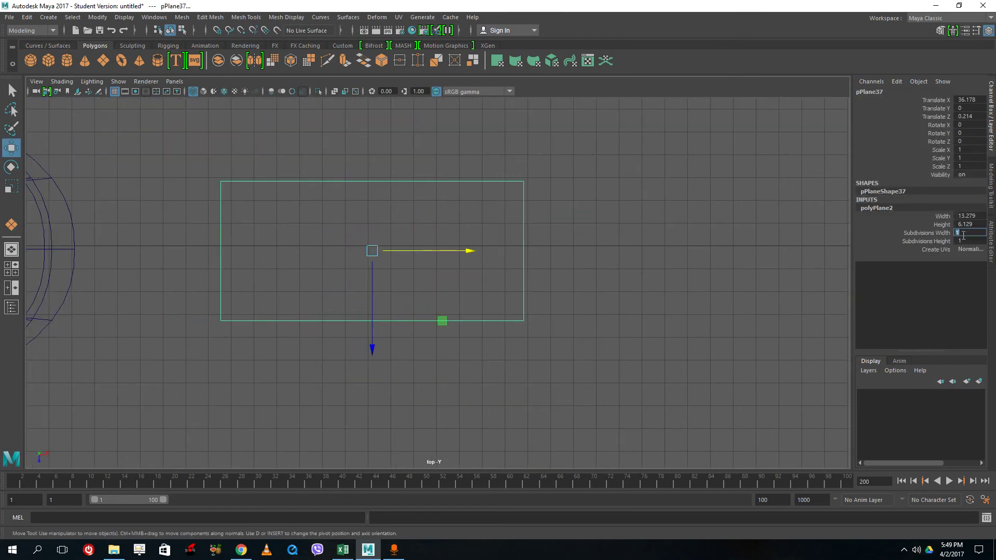
type("4")
key("Return")
left_click(970, 241)
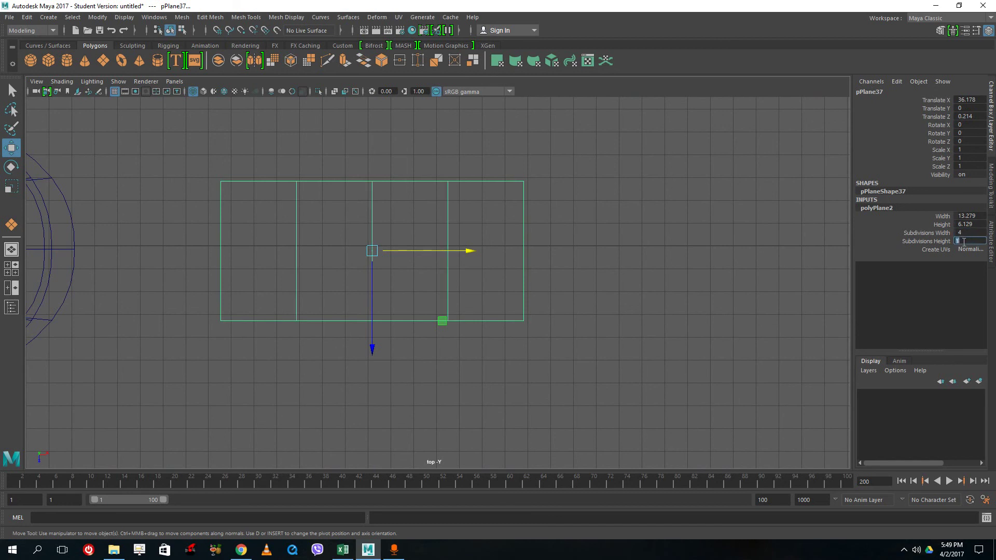
left_click(966, 232)
type("5")
key("Return")
left_click(965, 240)
type("4")
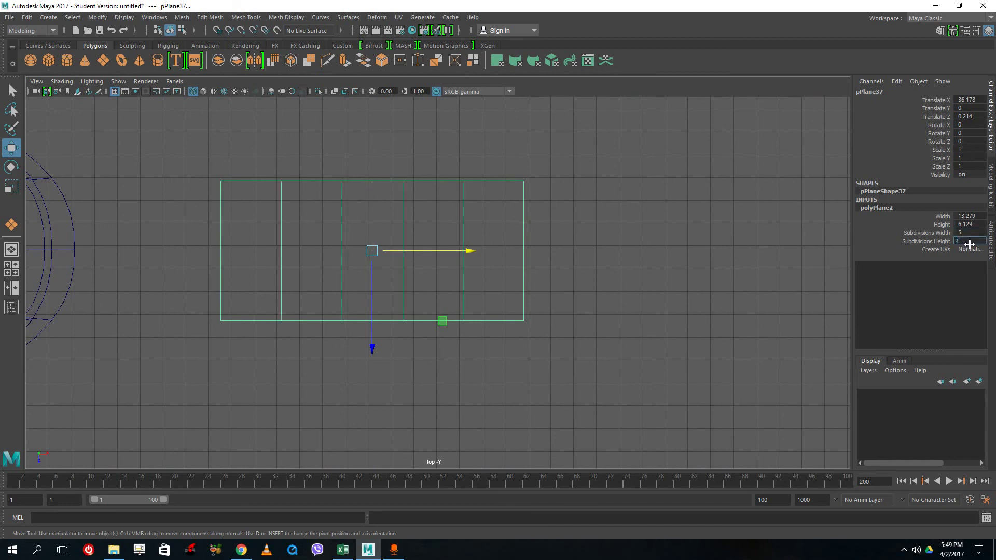
left_click(681, 273)
scroll(337, 324, "up", 2)
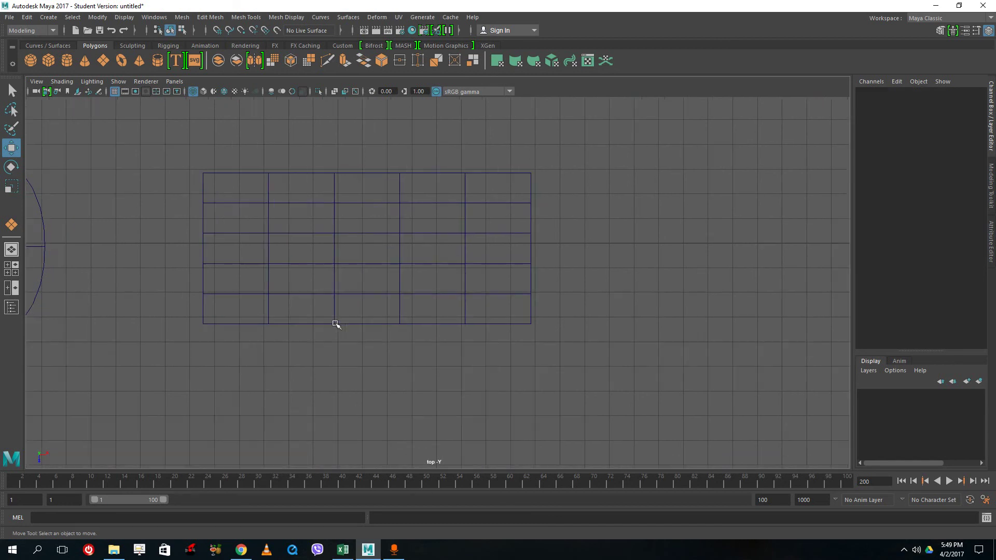
Switch the plane to vertex editing and try to cut its corners by deleting the four corner vertices
left_click_drag(377, 218, 444, 278)
right_click_drag(332, 197, 277, 195)
left_click_drag(178, 149, 201, 171)
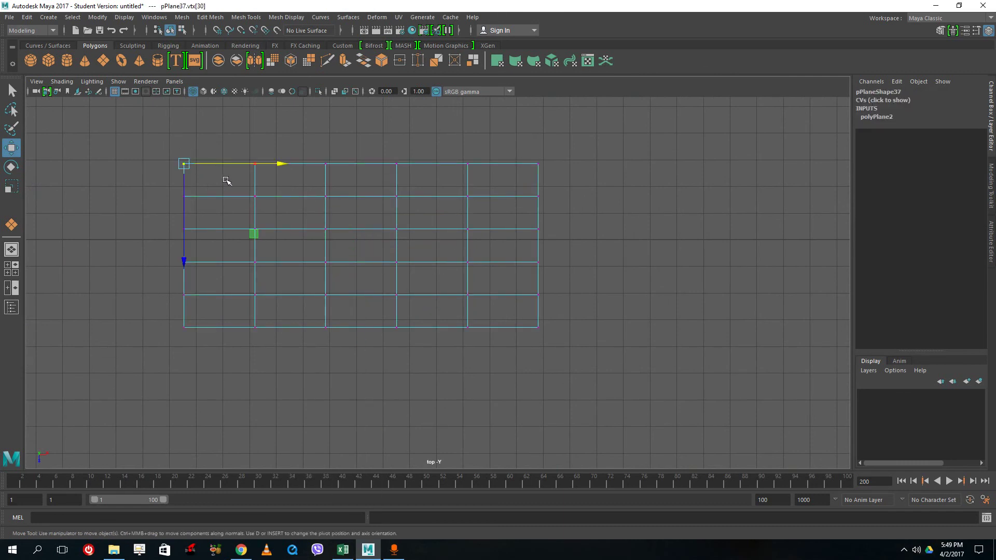
key("Delete")
left_click_drag(511, 140, 569, 181)
key("Delete")
left_click_drag(565, 388, 519, 309)
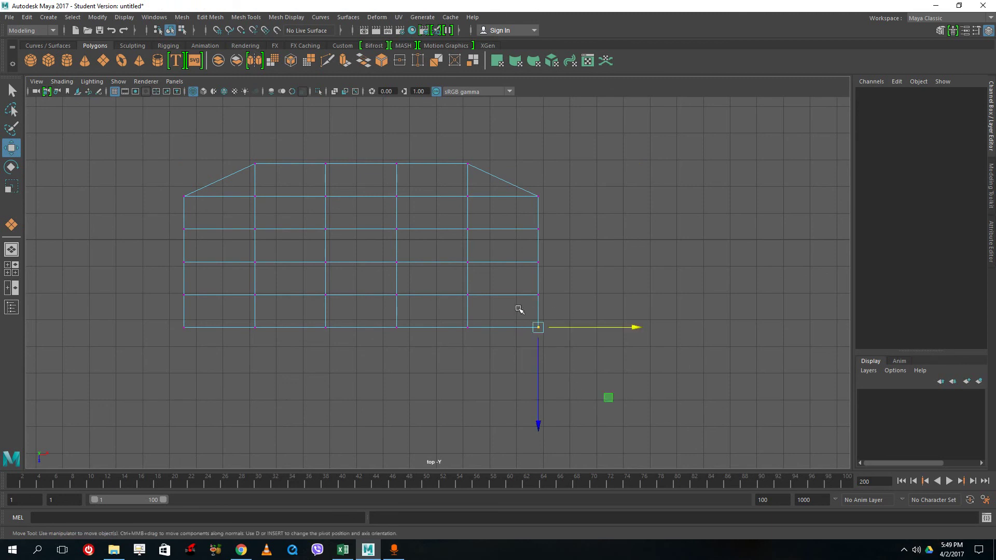
middle_click_drag(520, 309, 520, 277)
left_click_drag(171, 317, 201, 350)
middle_click_drag(201, 351, 201, 318)
Undo all the corner vertex deletions on the plane
left_click_drag(582, 263, 515, 227)
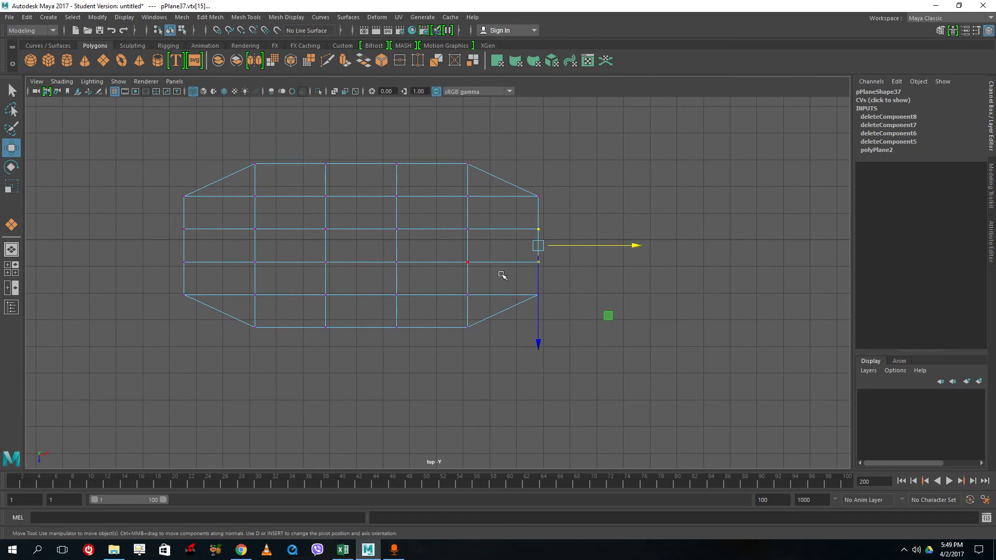
right_click_drag(498, 230, 575, 192)
key("ctrl+z")
key("ctrl+z")
key("ctrl+z")
key("ctrl+z")
left_click(463, 240)
key("ctrl+z")
key("ctrl+z")
key("ctrl+z")
key("ctrl+z")
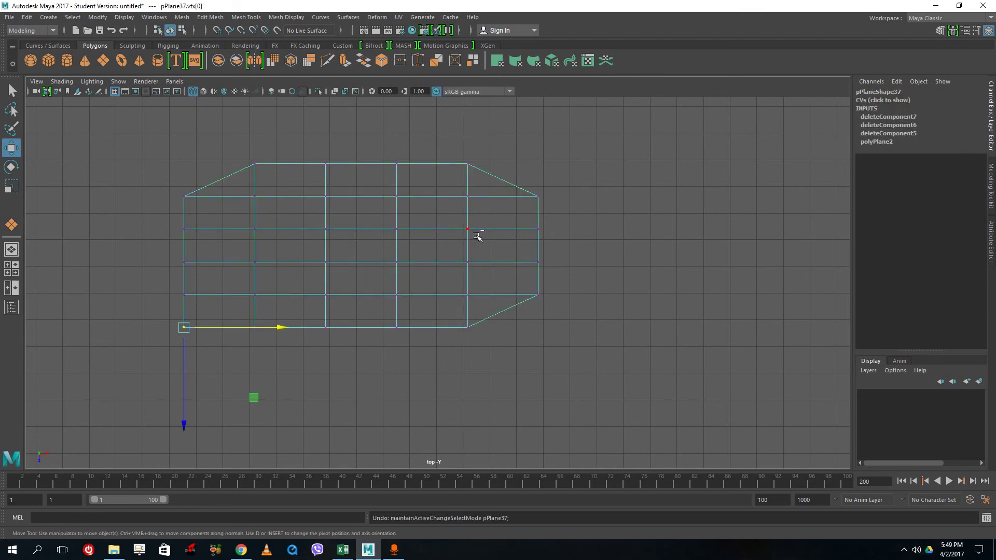
key("ctrl+z")
key("ctrl+z")
key("ctrl+z")
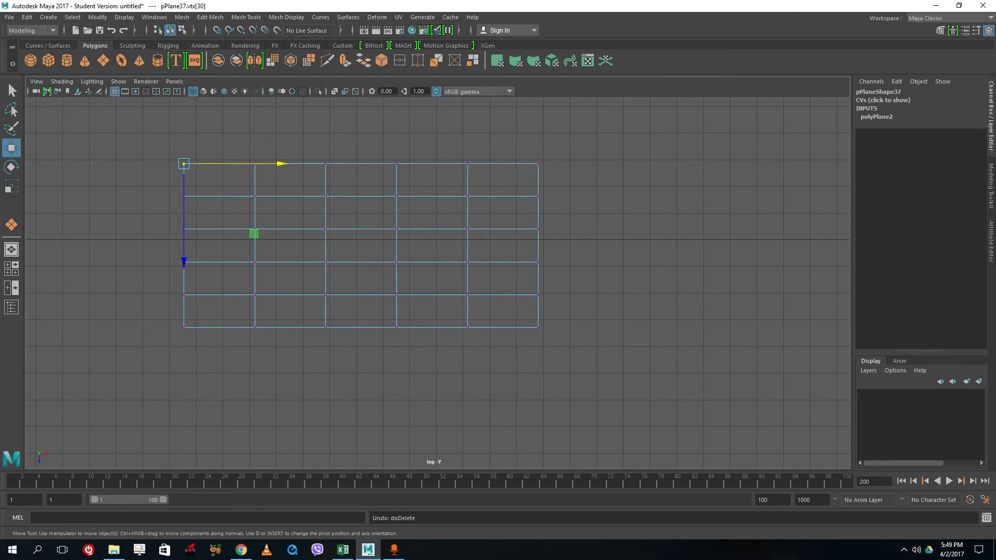
Return the plane to object mode and set its Subdivisions Height to 6, with Subdivisions Width at 5
left_click(990, 241)
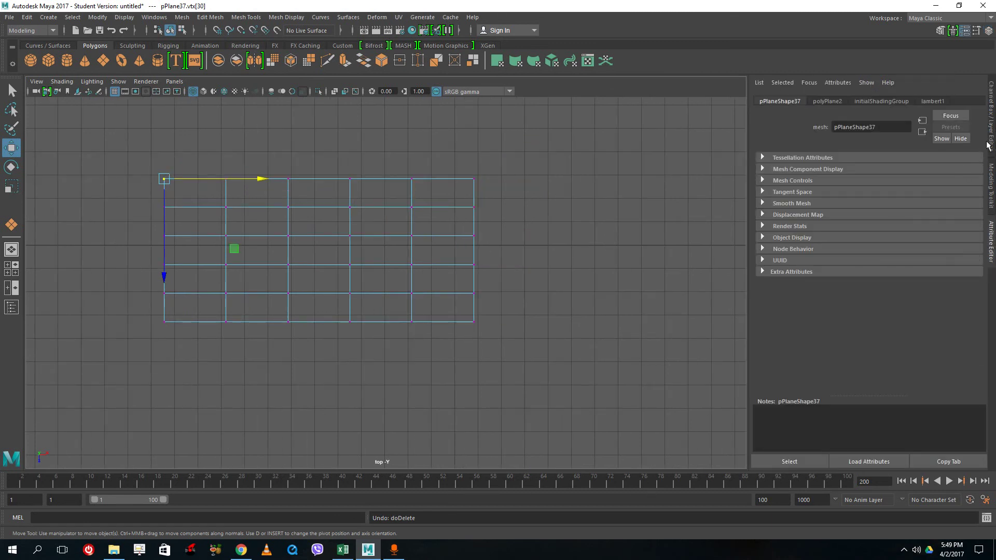
left_click(989, 145)
left_click(509, 229)
right_click_drag(484, 210, 568, 180)
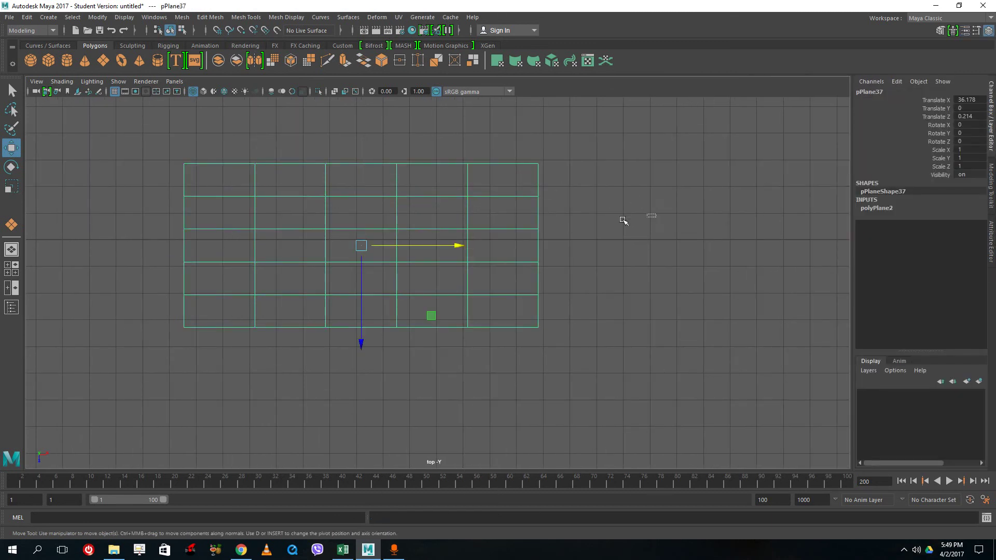
left_click(623, 220)
left_click(468, 228)
left_click(915, 208)
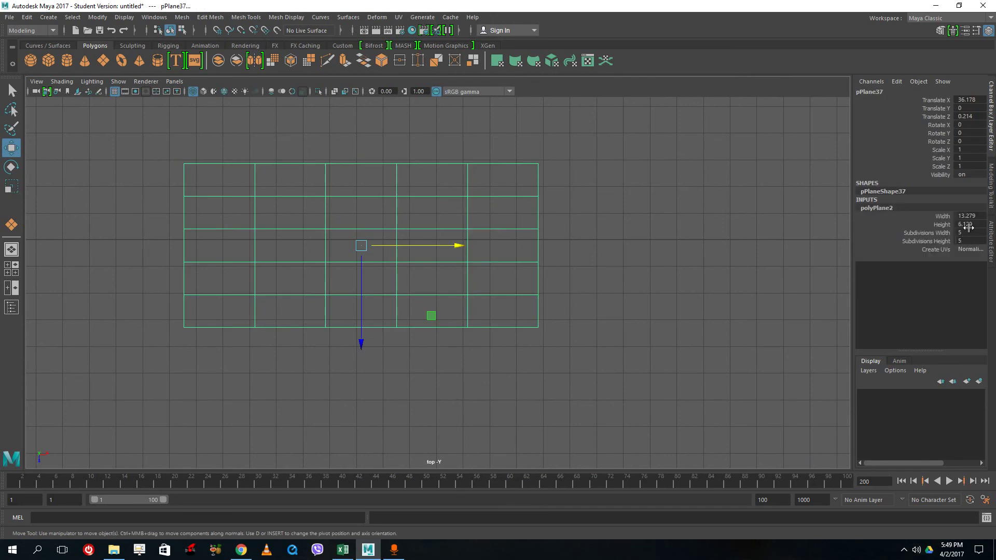
key("Return")
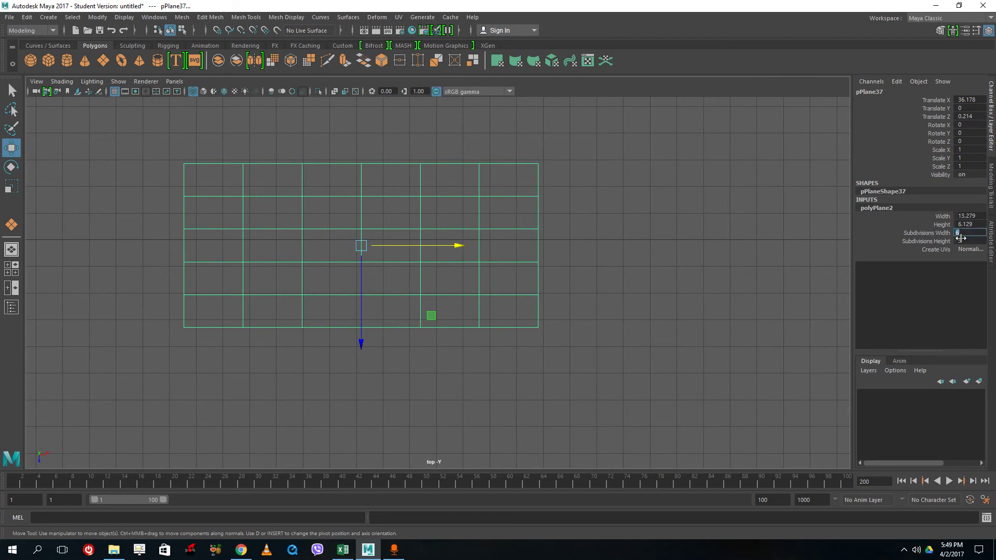
left_click(963, 241)
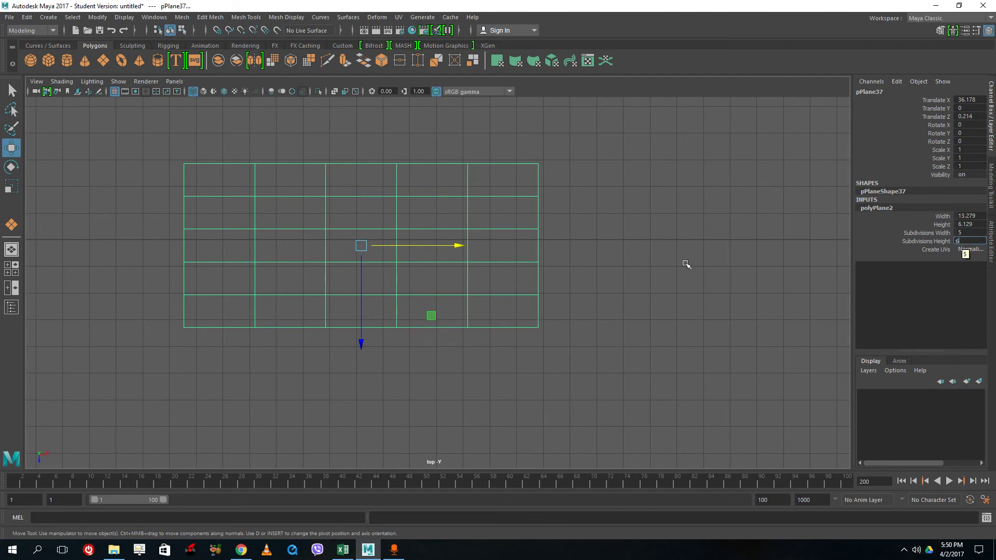
type("6")
left_click(649, 269)
left_click(500, 270)
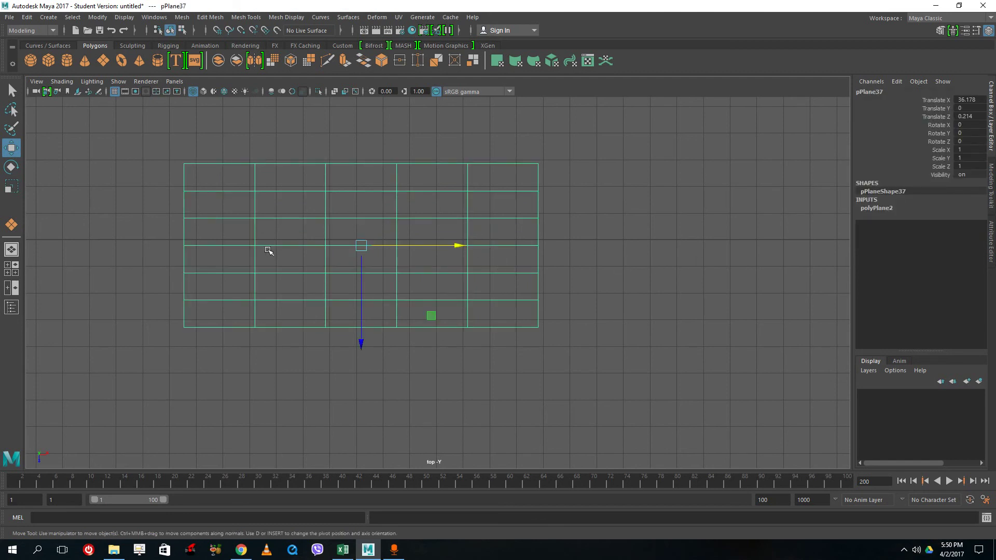
Switch the plane to vertex editing and cut its four corners by deleting the corner vertices
right_click(281, 246)
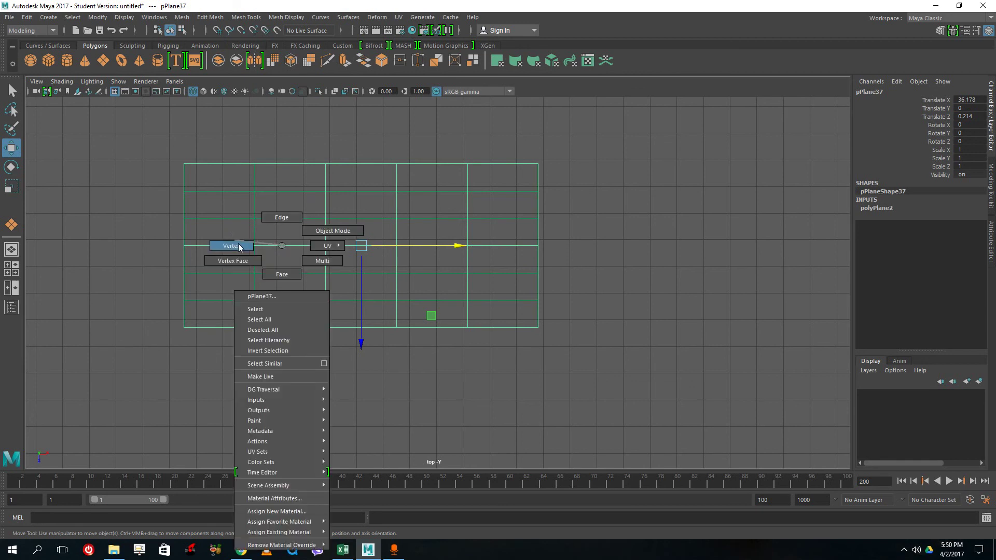
left_click(238, 246)
left_click_drag(555, 141, 518, 172)
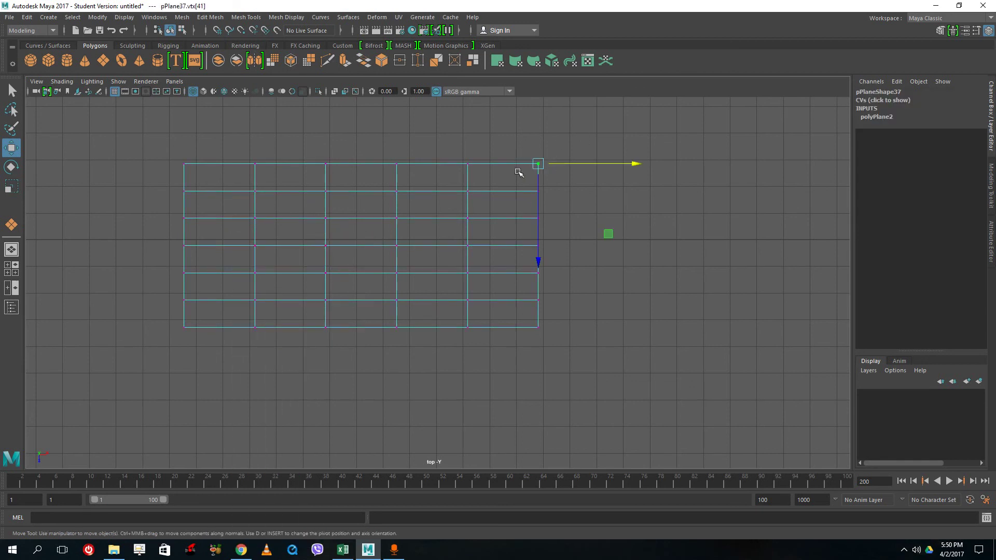
key("Delete")
left_click_drag(151, 151, 200, 182)
key("Delete")
left_click_drag(156, 363, 220, 318)
key("Delete")
left_click_drag(590, 348, 504, 318)
key("Delete")
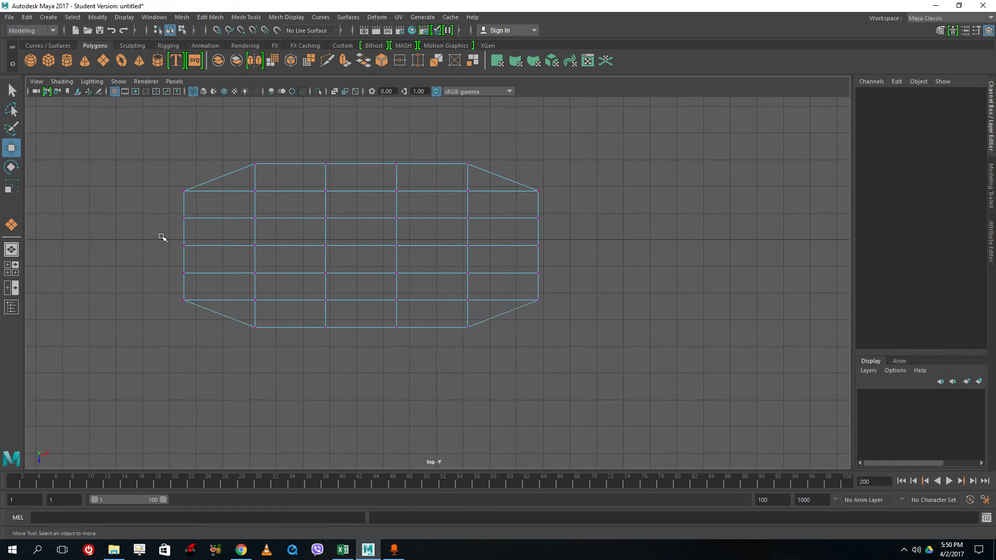
left_click_drag(198, 261, 198, 262)
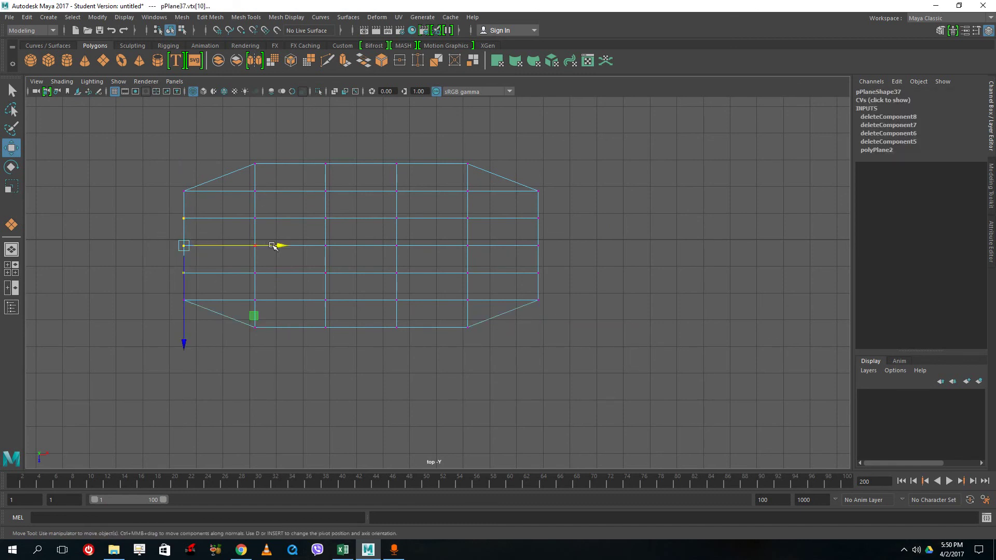
left_click_drag(278, 246, 260, 245)
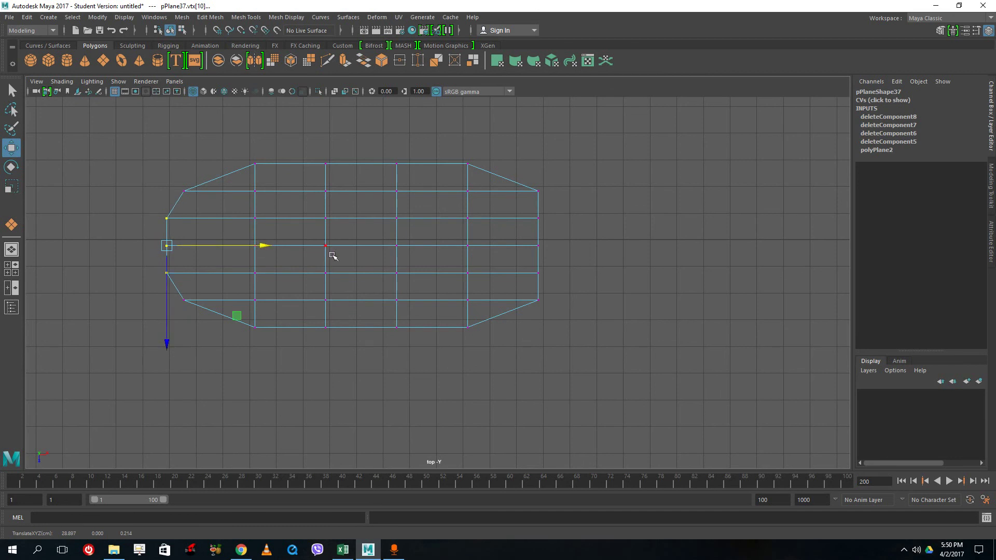
key("ctrl+z")
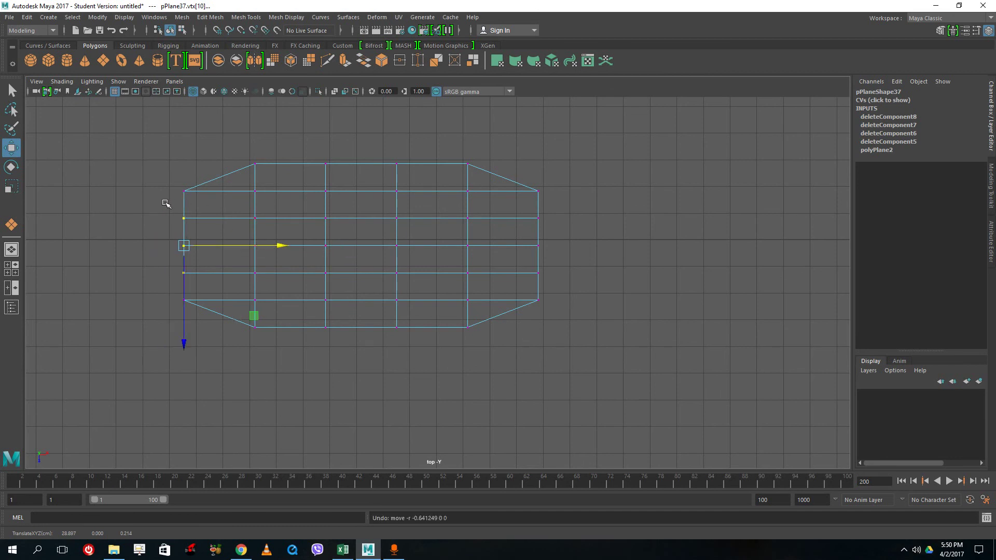
Scale the three middle lengthwise rows of vertices closer together along Z to form a narrow midrib strip
left_click_drag(158, 204, 568, 291)
left_click(11, 186)
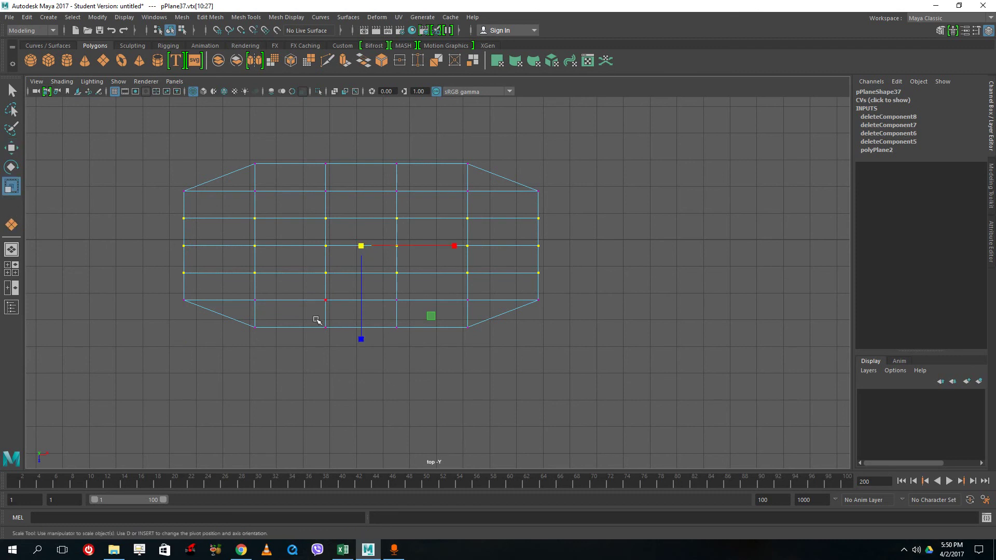
left_click_drag(361, 340, 360, 285)
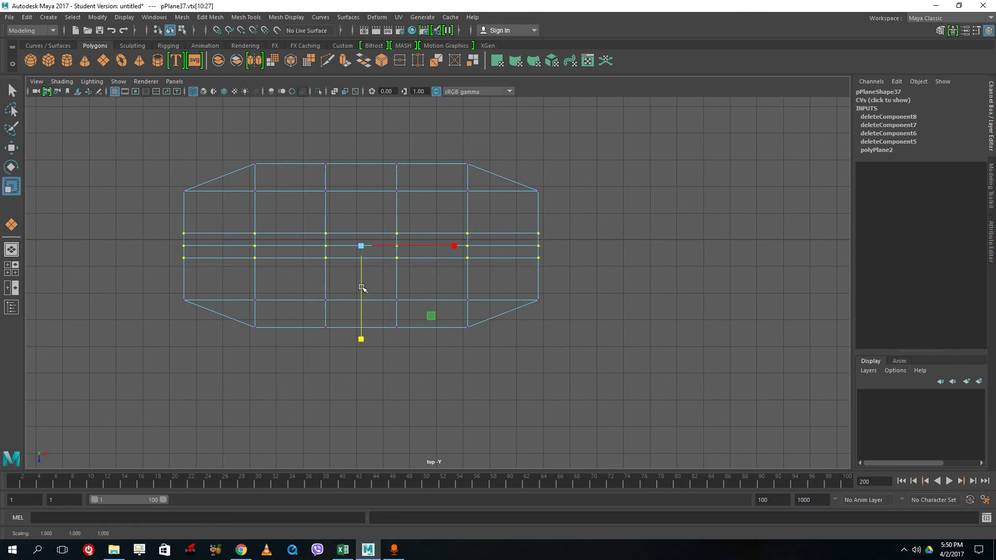
Pull the three middle vertices at the plane's −X end outward and extend the centre one into a pointed leaf base
left_click(177, 223)
left_click_drag(155, 216, 210, 279)
key("w")
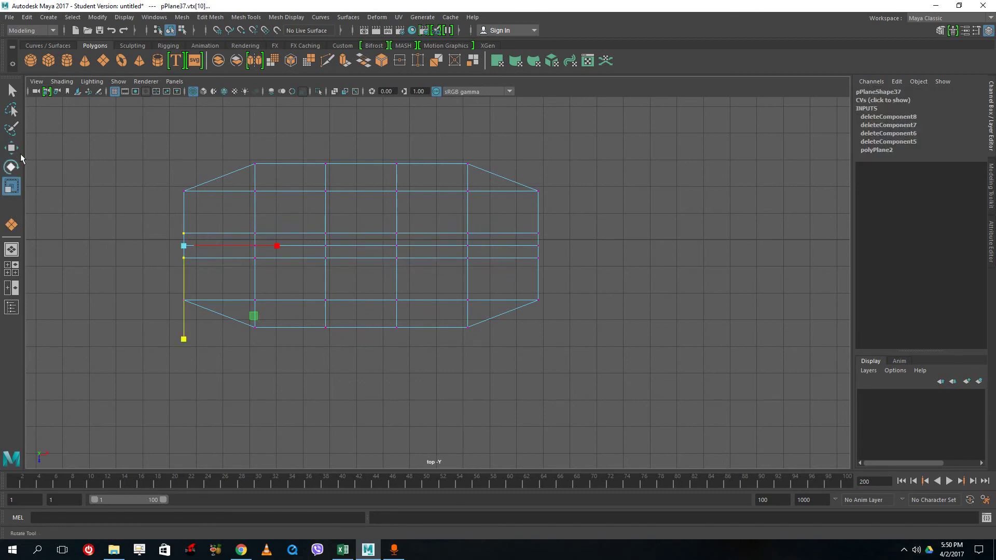
left_click_drag(245, 248, 208, 248)
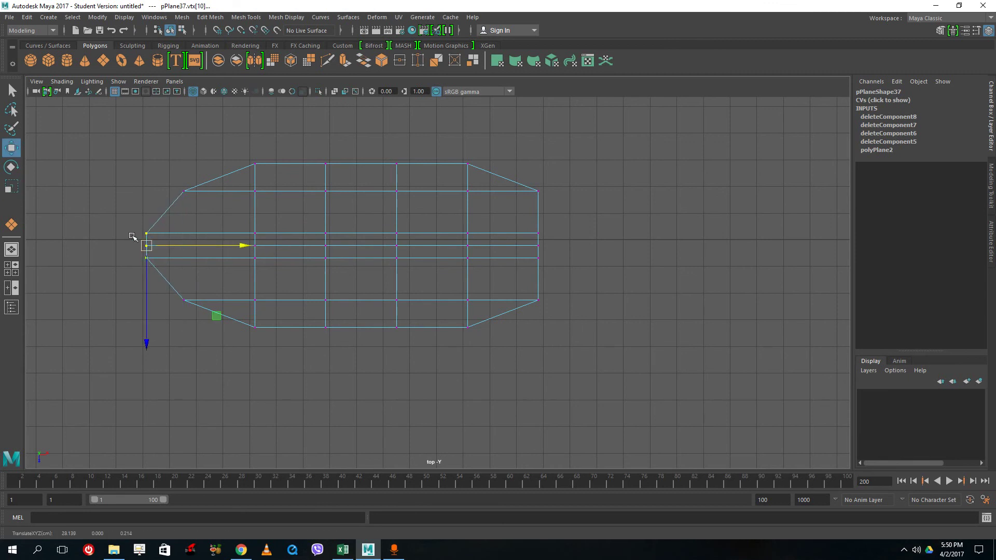
left_click_drag(123, 244, 151, 246)
Pull the middle vertices at the plane's +X end outward and extend the centre one into a short leaf tip
left_click_drag(556, 243, 519, 249)
left_click_drag(560, 205, 503, 271)
left_click_drag(584, 247, 620, 264)
left_click(597, 249)
left_click_drag(570, 243, 634, 245)
Round the leaf's long sides by moving the two middle outline vertices on each side slightly outward
left_click_drag(291, 132, 362, 170)
left_click_drag(410, 348, 287, 321)
left_click_drag(361, 365, 359, 378)
Frame the leaf in the perspective view in object mode and examine its outline
key("space")
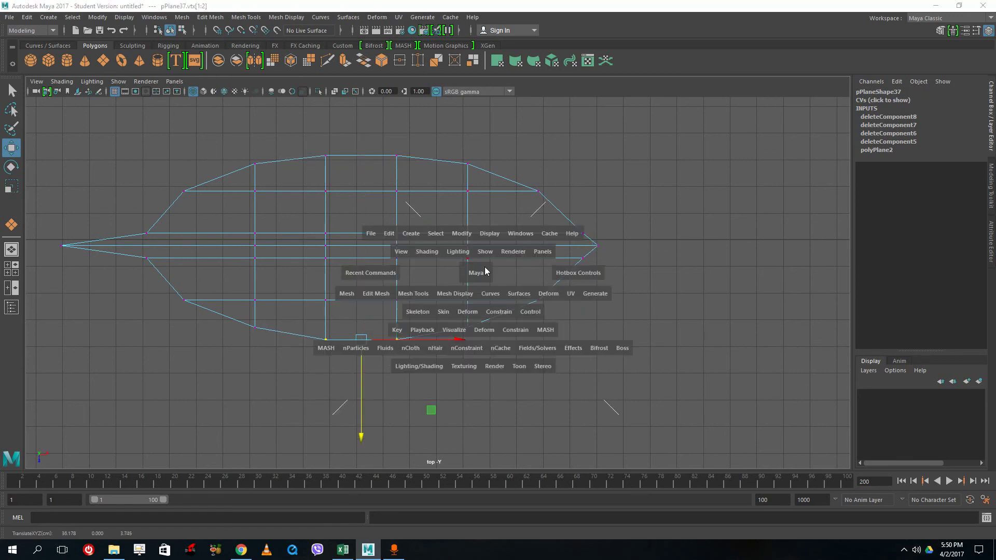
key("space")
left_click_drag(756, 235, 633, 262, "alt")
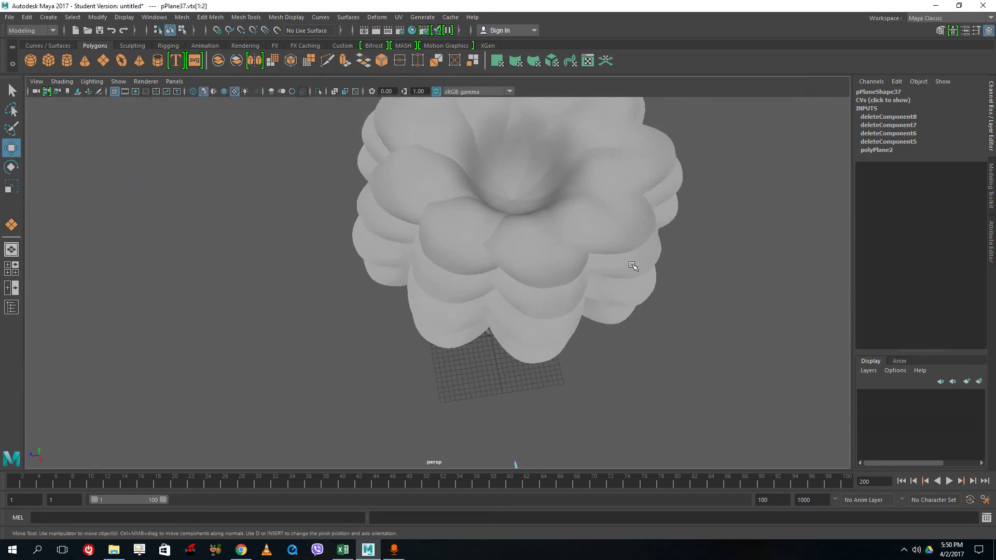
middle_click_drag(632, 263, 637, 172, "alt")
left_click_drag(635, 347, 618, 238, "alt")
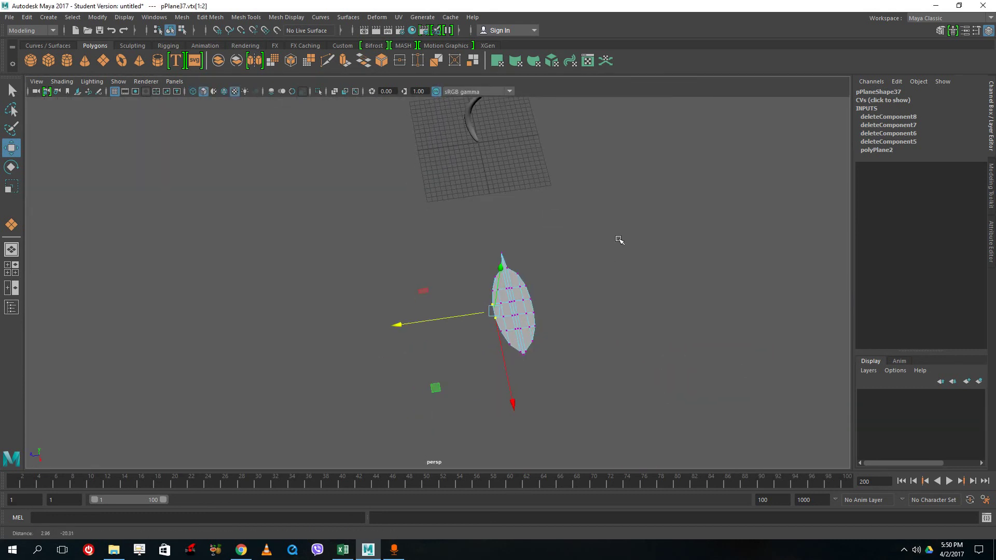
left_click(528, 330)
right_click_drag(526, 250, 578, 237)
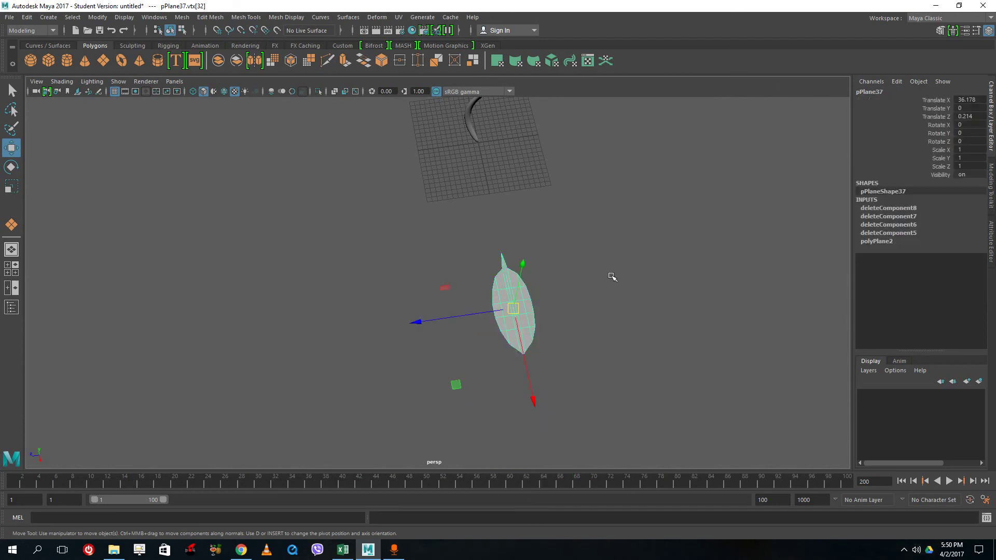
left_click(609, 273)
left_click(509, 311)
key("f")
left_click_drag(482, 328, 463, 315, "alt")
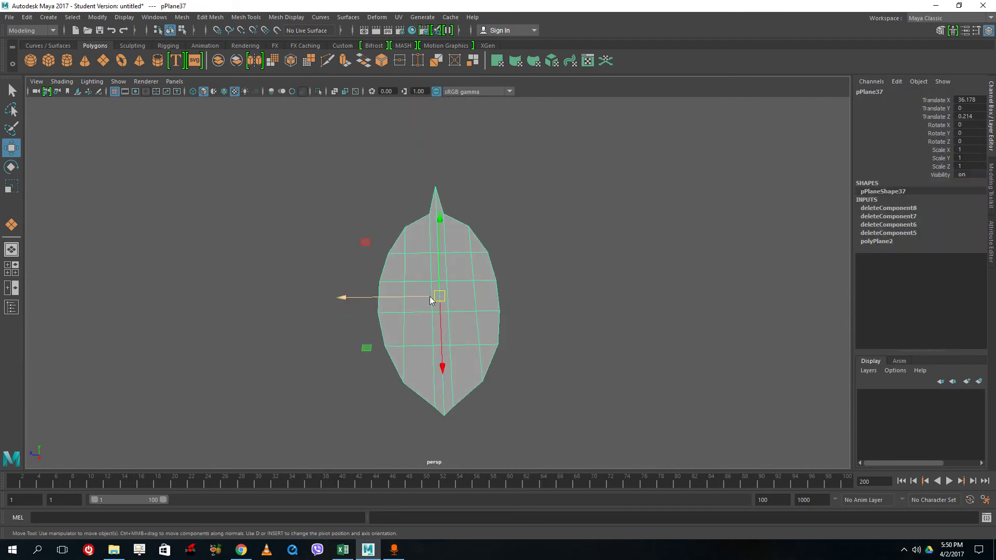
Select the leaf's centreline vertices from base to tip and lower them slightly to crease the midrib
right_click_drag(429, 251, 384, 254)
left_click_drag(466, 263, 439, 259, "alt")
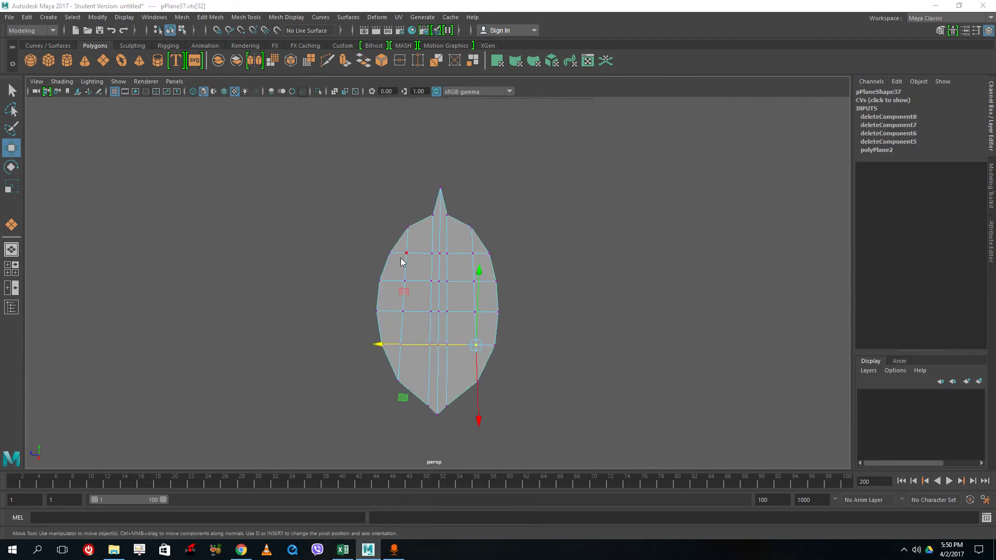
key("space")
key("space")
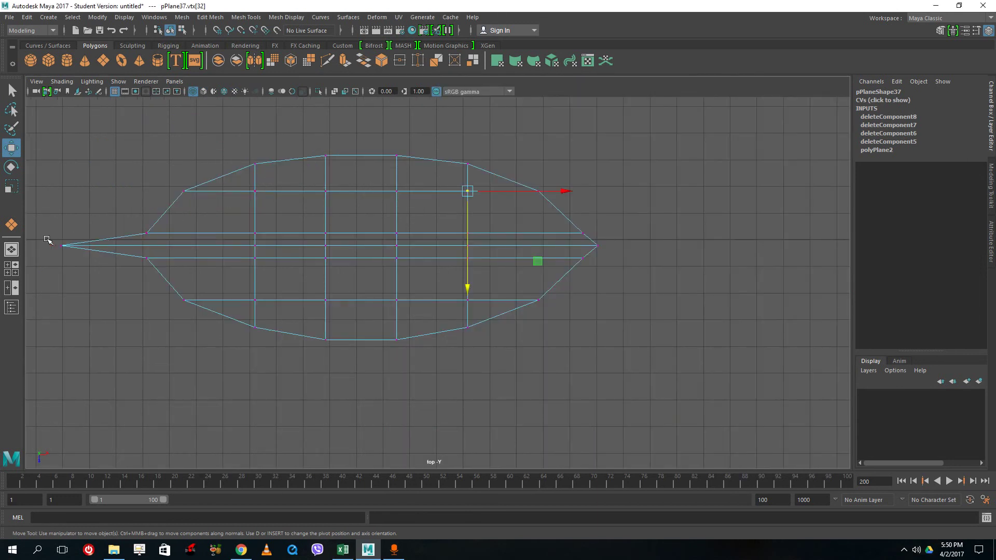
left_click_drag(48, 240, 736, 248)
key("space")
key("space")
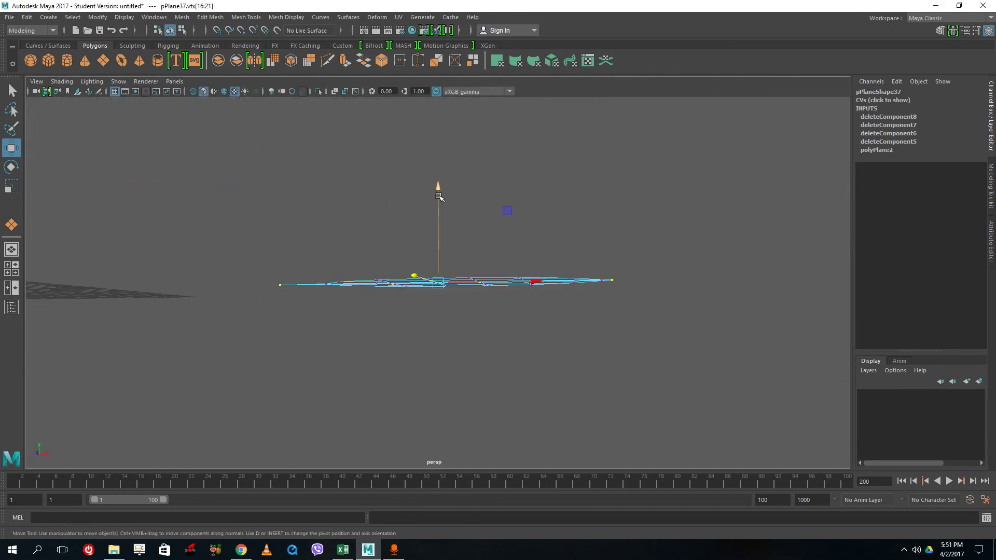
left_click_drag(439, 196, 438, 206)
left_click_drag(549, 248, 595, 355, "alt")
Arch the leaf in the front view by raising its inner vertex columns, lifting the middle columns further
key("space")
key("space")
key("space")
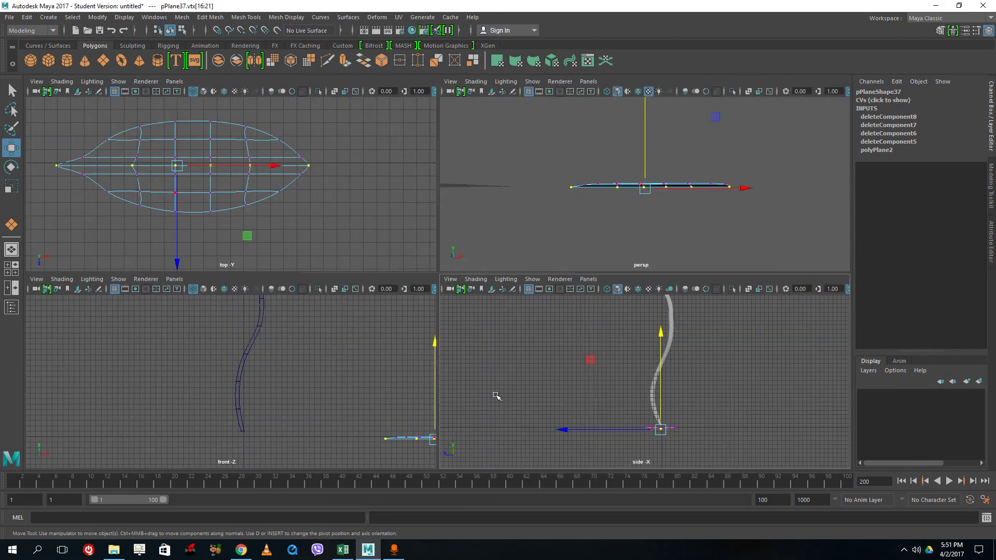
key("space")
key("f")
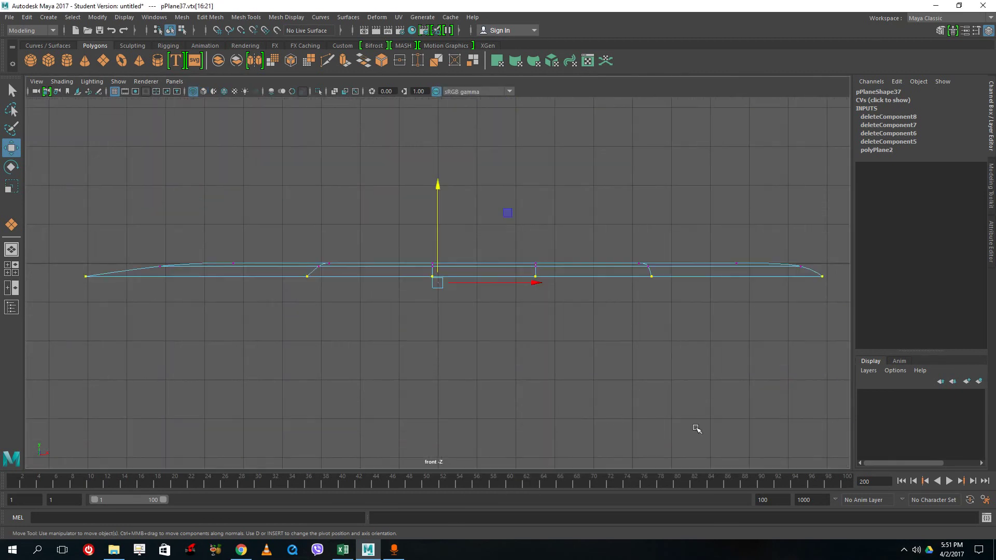
scroll(664, 362, "down", 1)
left_click_drag(269, 227, 671, 363)
left_click_drag(481, 177, 479, 161)
left_click_drag(330, 218, 551, 308)
left_click_drag(439, 185, 436, 136)
Lower the vertex column near the leaf's tip to give it an S-shaped bend, and return to object mode
left_click_drag(587, 212, 630, 283)
left_click(551, 300)
left_click_drag(551, 301, 589, 198)
key("space")
key("space")
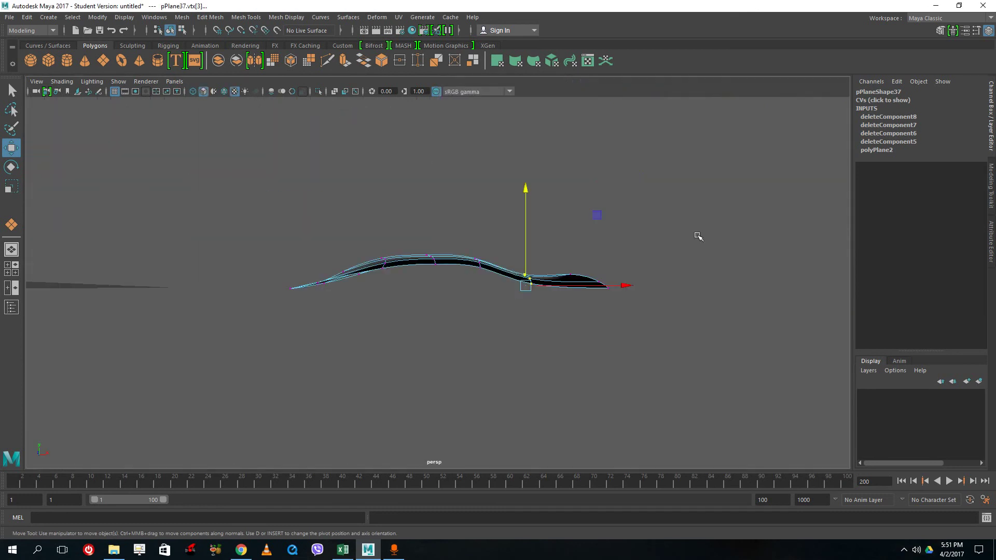
left_click_drag(698, 236, 722, 278, "alt")
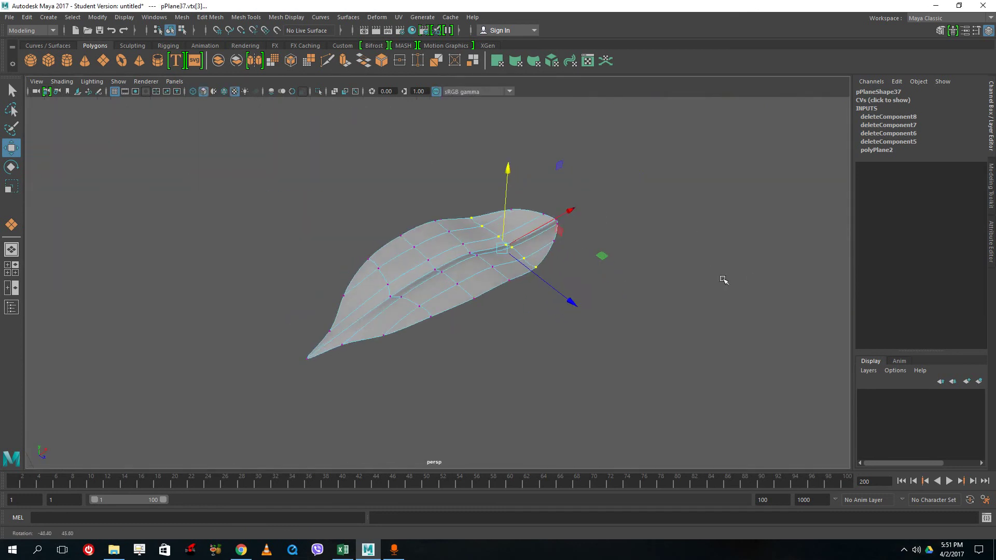
left_click(579, 240)
right_click_drag(546, 240, 625, 226)
left_click(629, 242)
Move the leaf up and over to the stem, at about Translate X 13.856 and Translate Y 21.606
scroll(582, 289, "down", 5)
left_click_drag(583, 289, 468, 282, "alt")
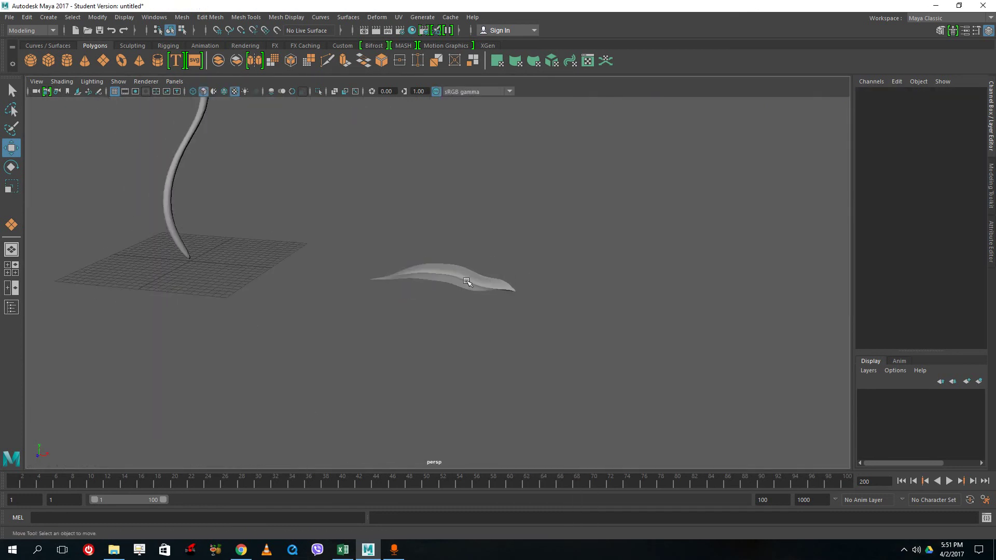
left_click(466, 281)
middle_click_drag(466, 282, 583, 363, "alt")
left_click_drag(563, 343, 573, 168)
left_click_drag(664, 276, 482, 242)
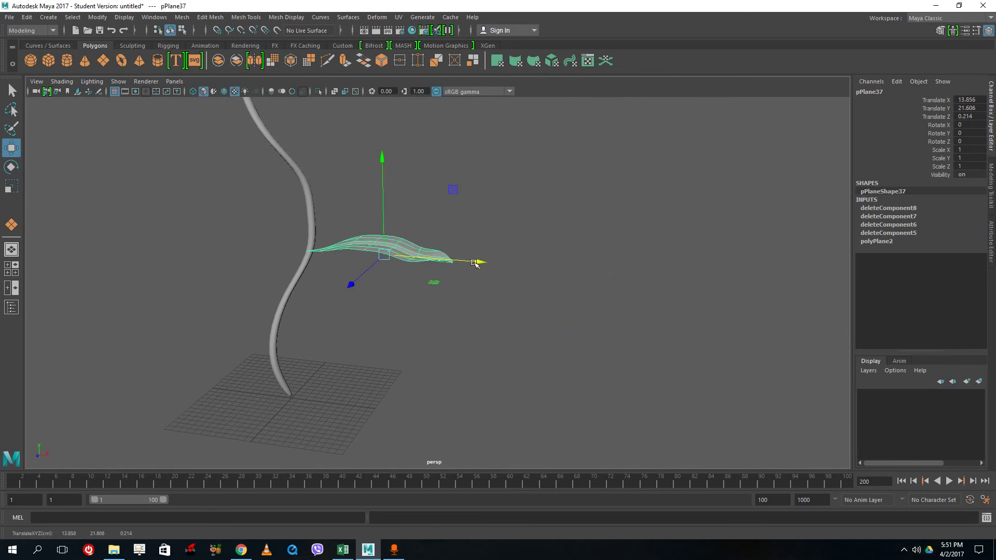
Fine-tune the leaf so its base meets the stem, at about Translate X 13.031 and Translate Z -2.206
middle_click_drag(478, 265, 516, 402, "alt")
left_click_drag(516, 403, 465, 378, "alt")
left_click_drag(377, 428, 389, 421)
left_click_drag(517, 423, 508, 417)
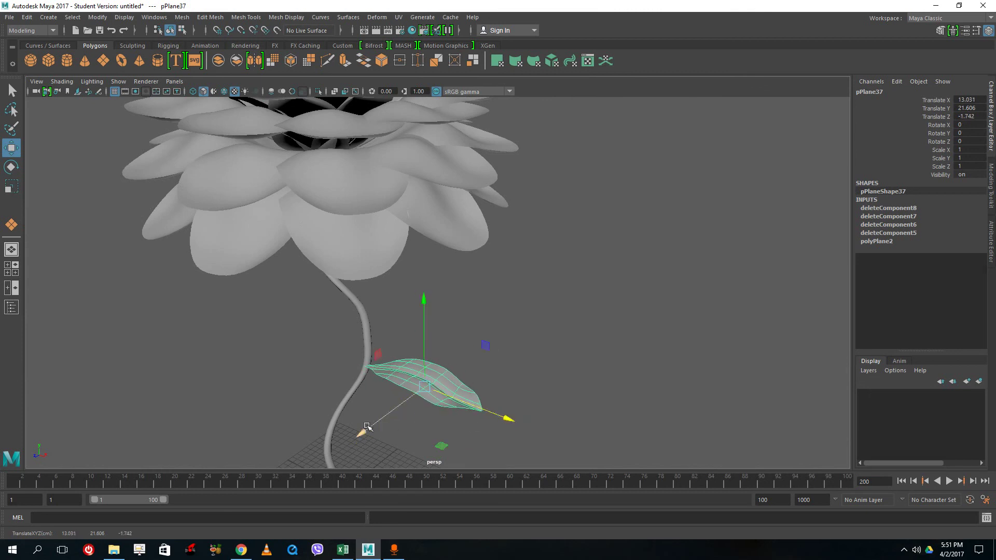
left_click_drag(364, 430, 370, 425)
Check the leaf's placement from several angles and select the whole flower, including petals, stem and leaf
left_click(695, 371)
left_click_drag(698, 373, 756, 349, "alt")
scroll(667, 382, "down", 4)
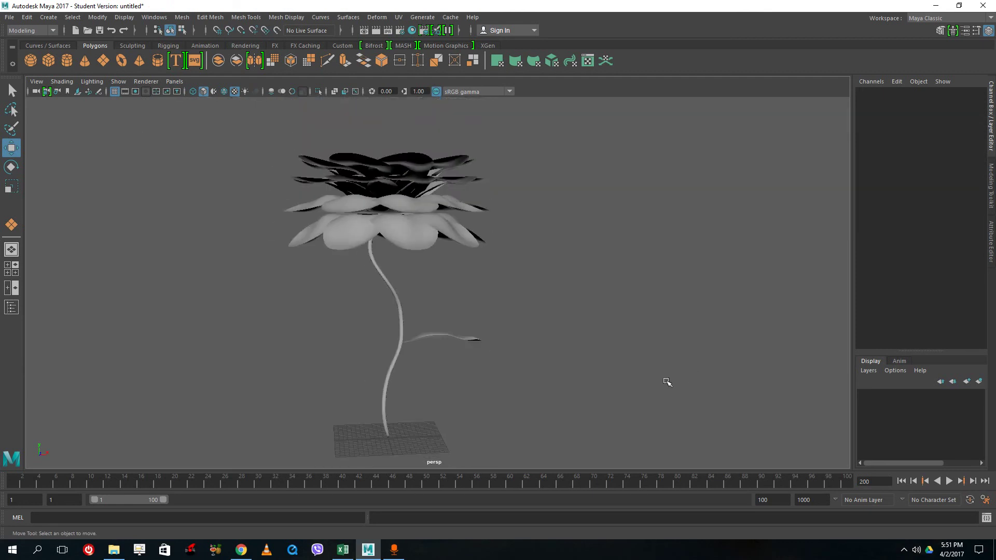
mouse_move(697, 359)
left_mouse_down("alt")
mouse_move(738, 287)
mouse_move(718, 352)
mouse_move(703, 356)
left_mouse_up("alt")
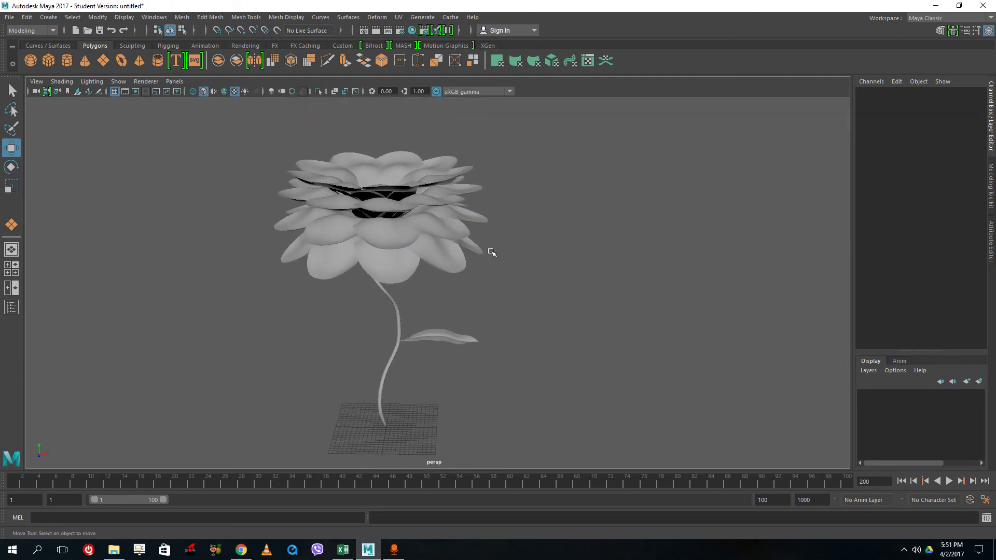
left_click_drag(570, 284, 585, 251, "alt")
left_click_drag(608, 297, 359, 372)
left_click_drag(467, 378, 574, 380, "alt")
left_click_drag(567, 291, 211, 99)
left_click(520, 251)
left_click_drag(570, 294, 367, 400)
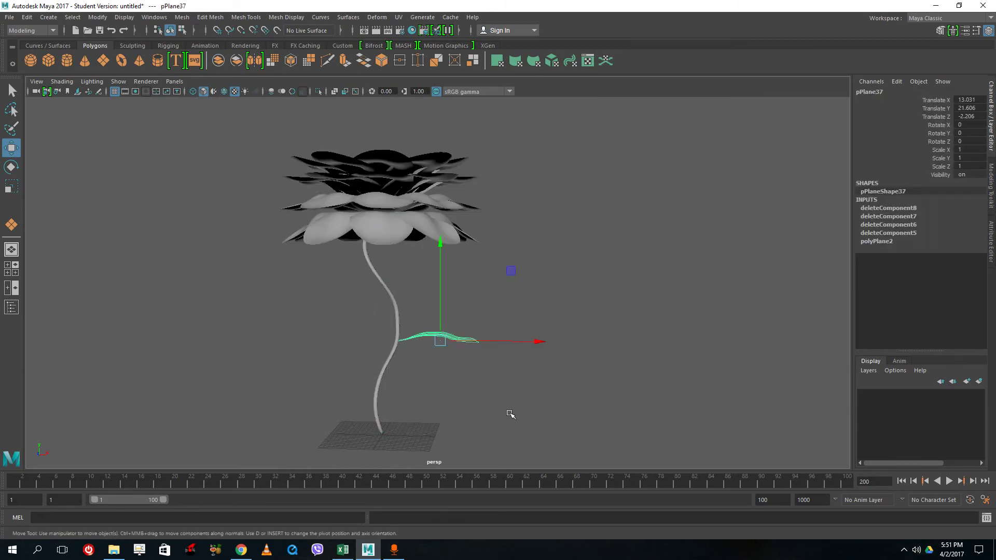
left_click_drag(621, 137, 113, 429)
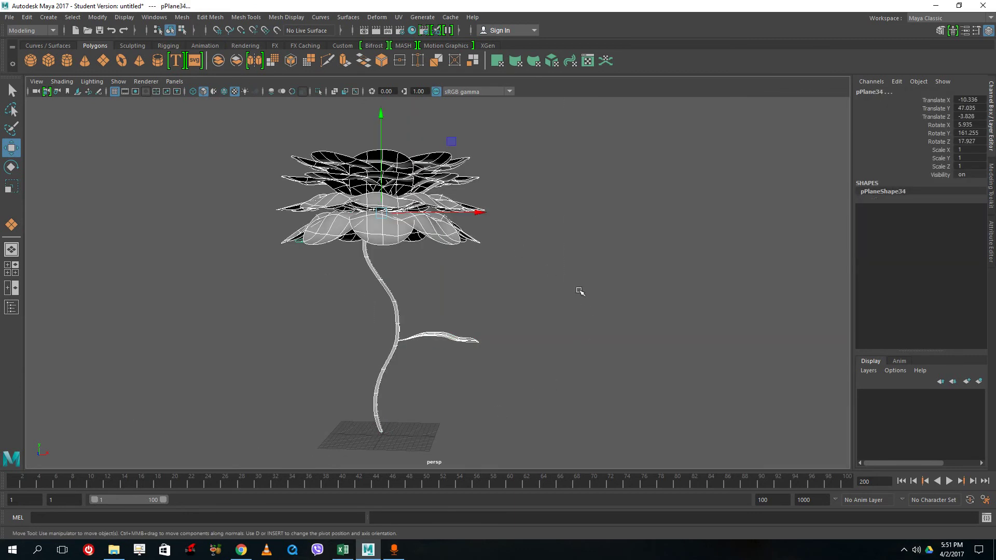
Exclude the stem and leaf from the selection and assign a new Lambert material to all the petals
left_click_drag(579, 291, 304, 402, "ctrl")
middle_click_drag(405, 318, 450, 363, "alt")
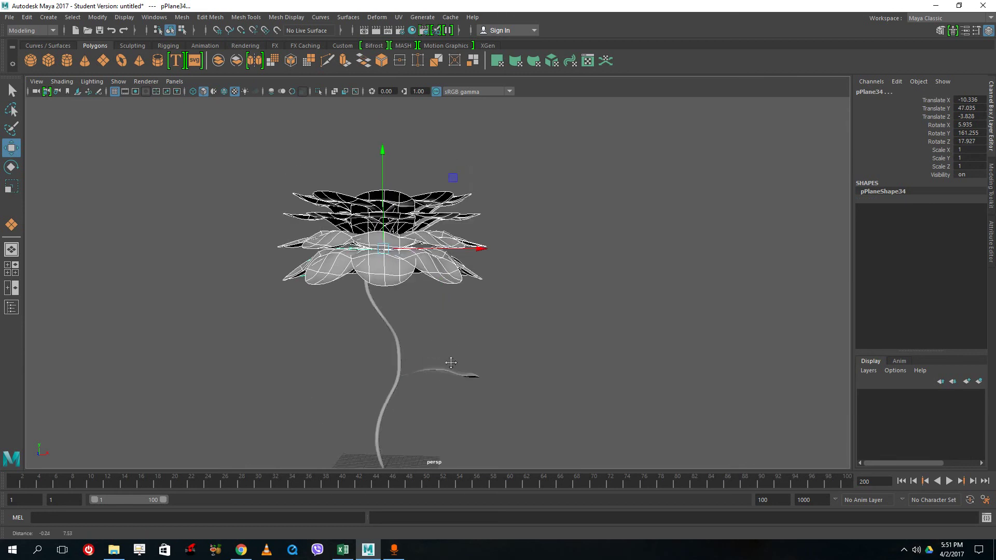
left_click_drag(451, 363, 533, 426, "alt")
left_click_drag(417, 294, 379, 284, "alt")
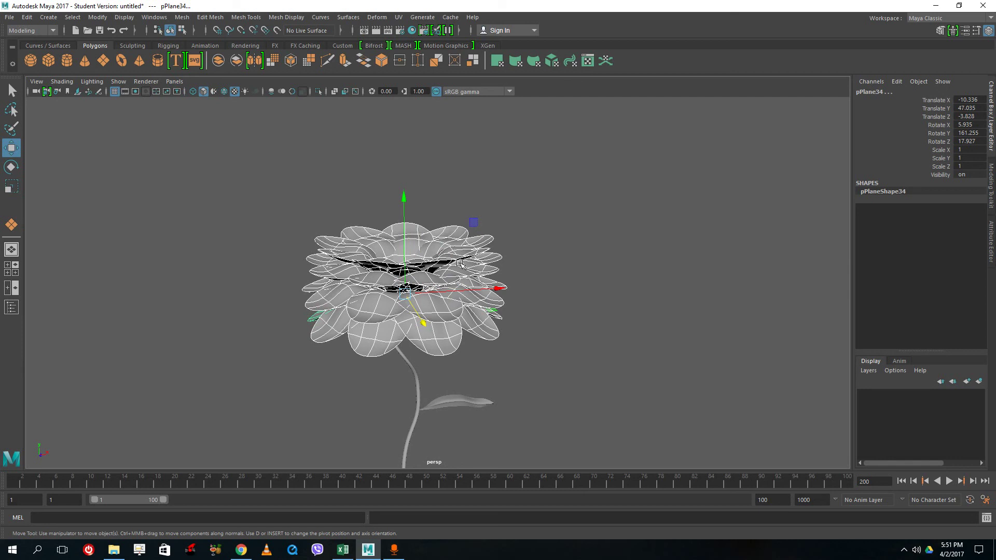
right_click_drag(445, 252, 450, 517)
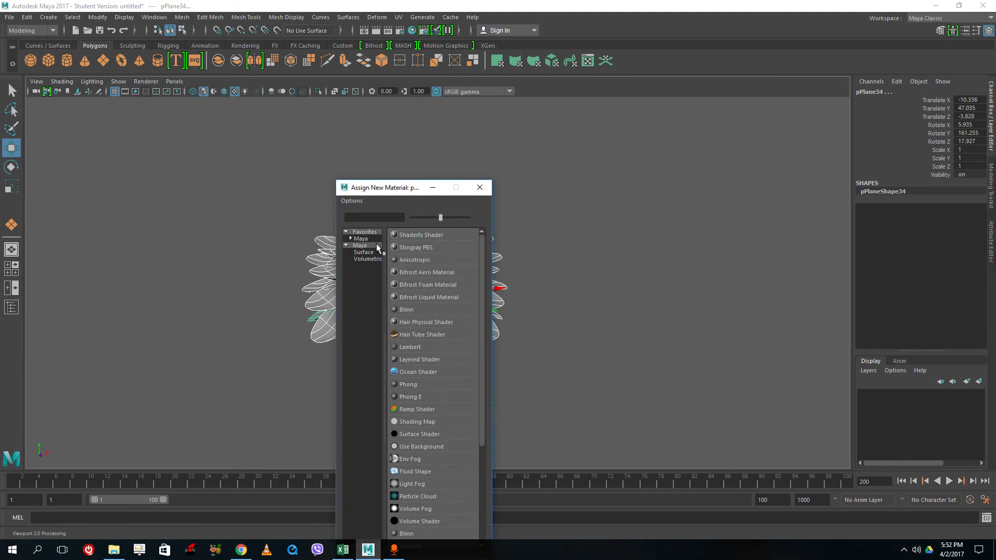
left_click(370, 239)
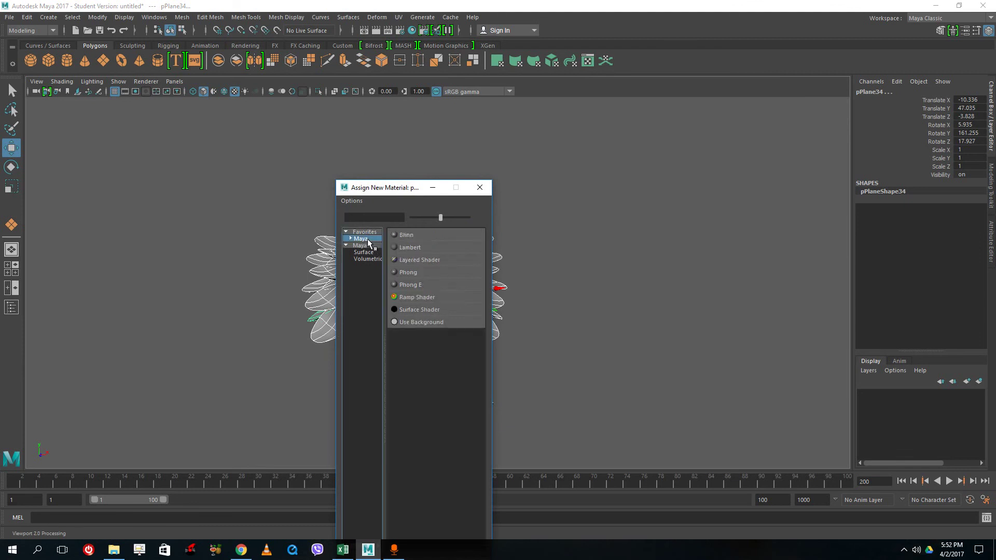
left_click(411, 247)
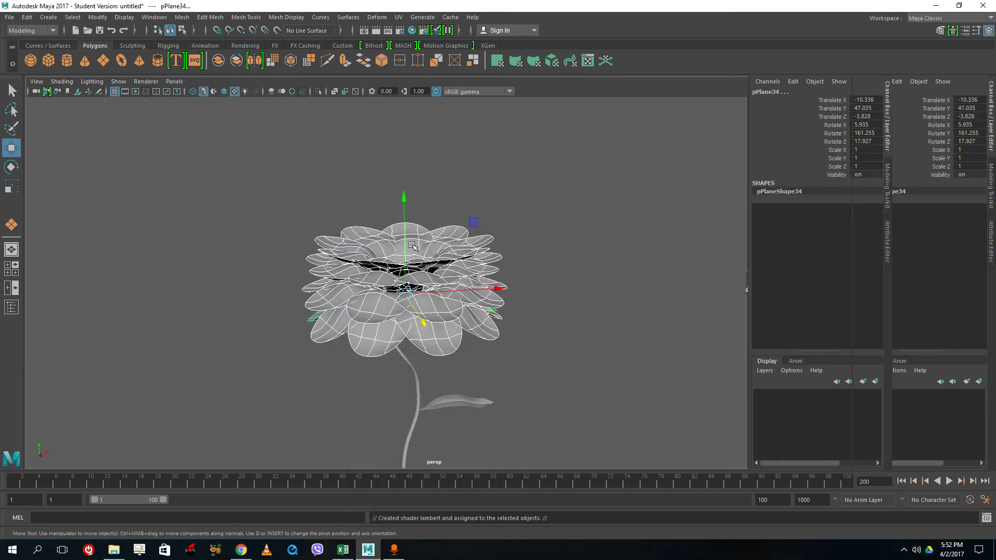
Set the petals' Lambert color to a light red with hue 360, saturation about 0.784 and value 1.000, and deselect
left_click(864, 101)
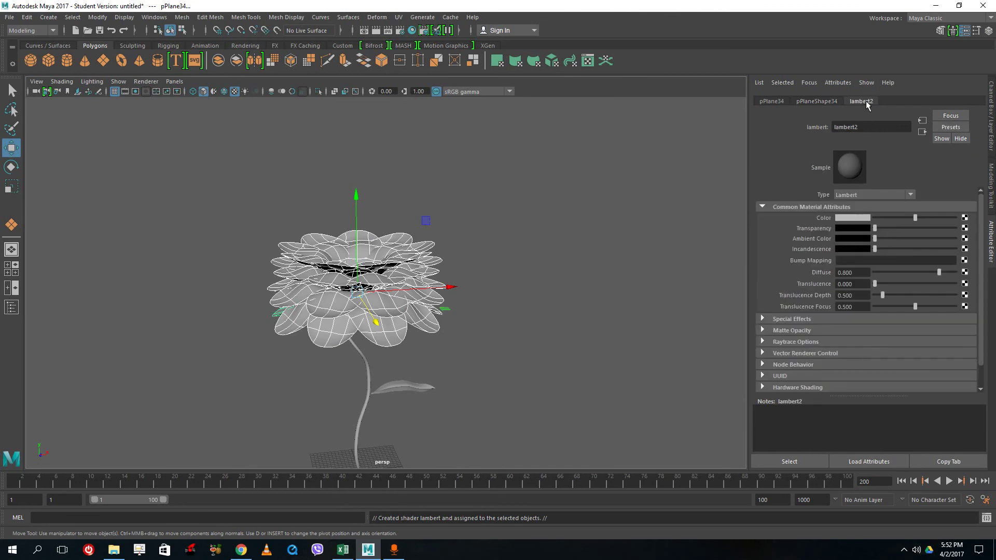
left_click(843, 217)
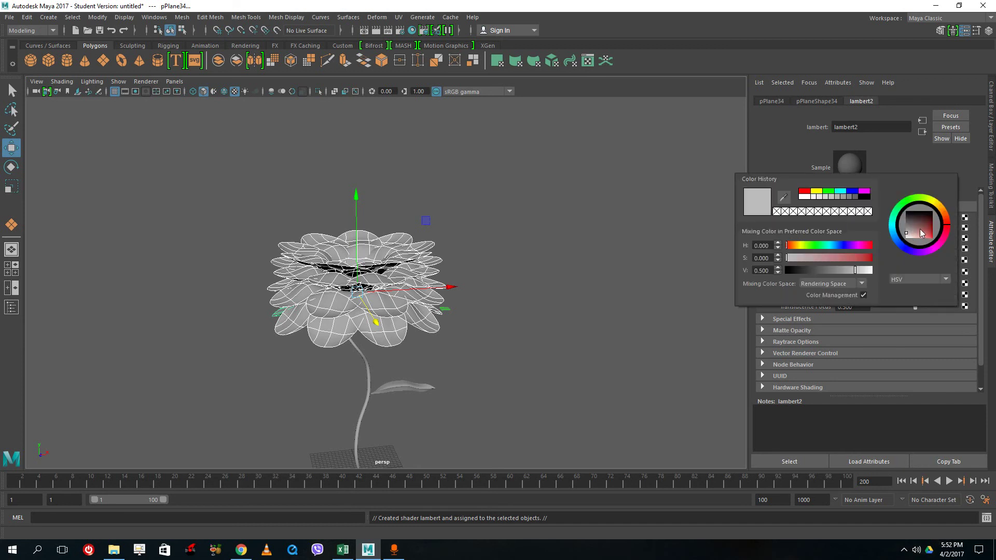
left_click_drag(921, 230, 926, 247)
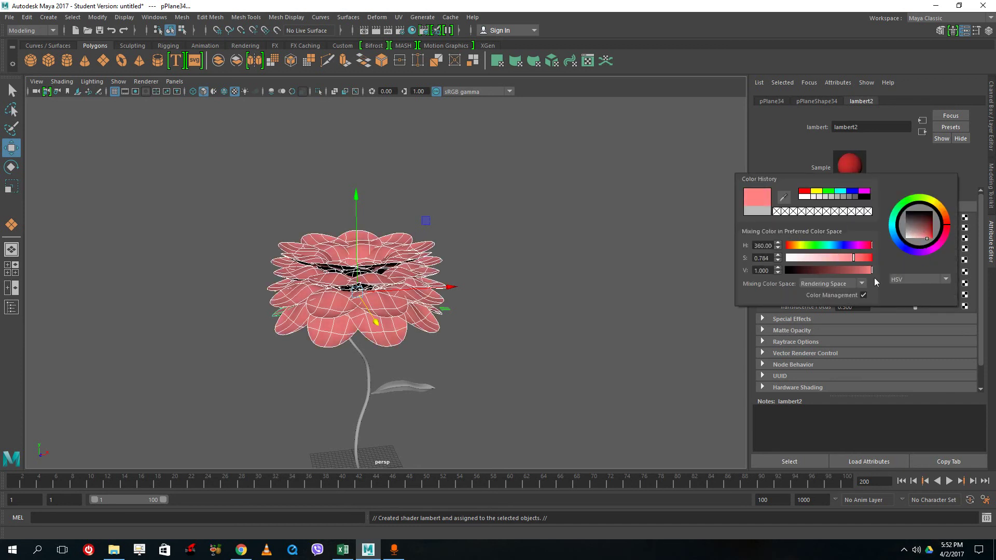
left_click(512, 310)
Select the stem and leaf together and assign a new Blinn material to them
middle_click_drag(477, 332, 532, 257, "alt")
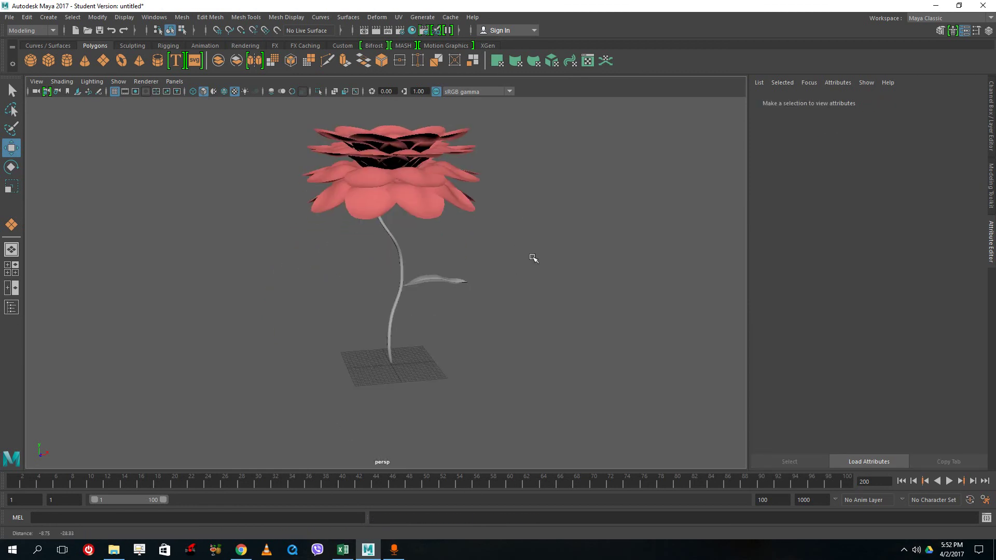
left_click_drag(540, 382, 375, 271)
right_click_drag(402, 251, 400, 516)
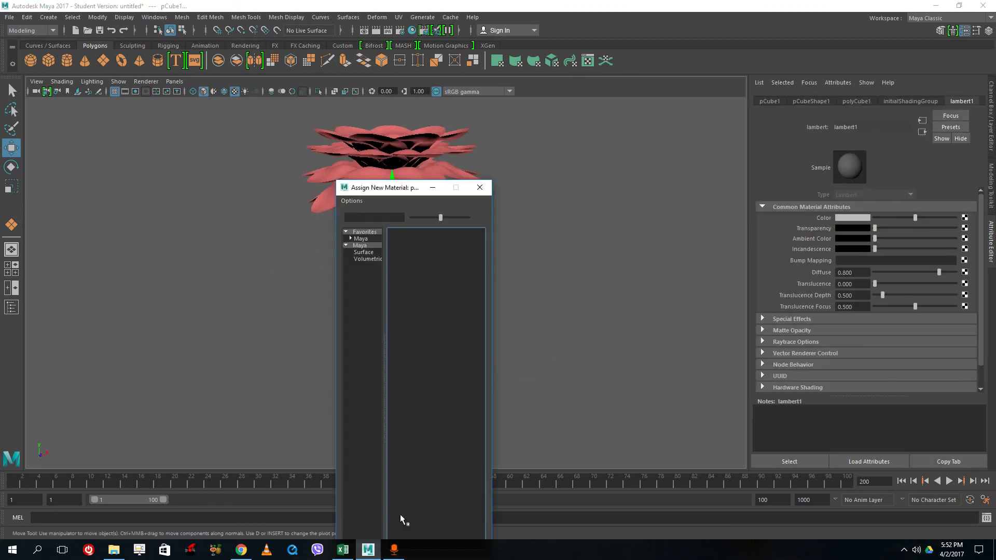
left_click(363, 240)
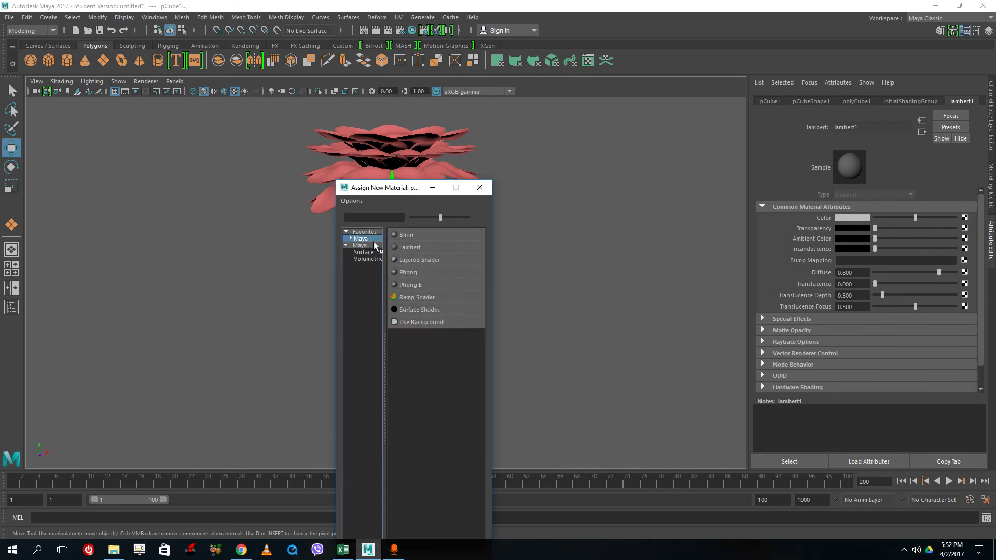
left_click(410, 236)
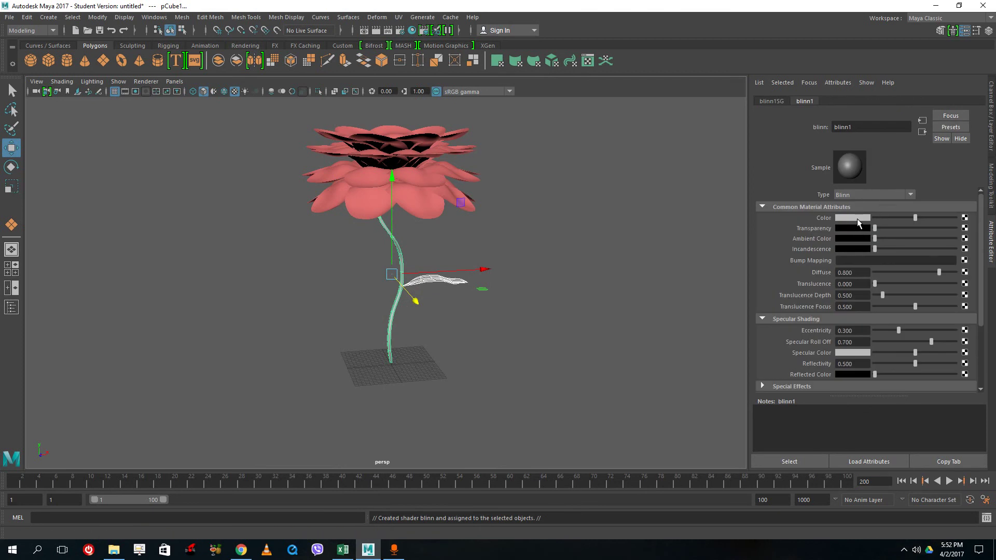
Change the Blinn color of the stem and leaf to dark green and clear the selection
left_click(857, 219)
left_click_drag(919, 225, 944, 222)
left_click(666, 267)
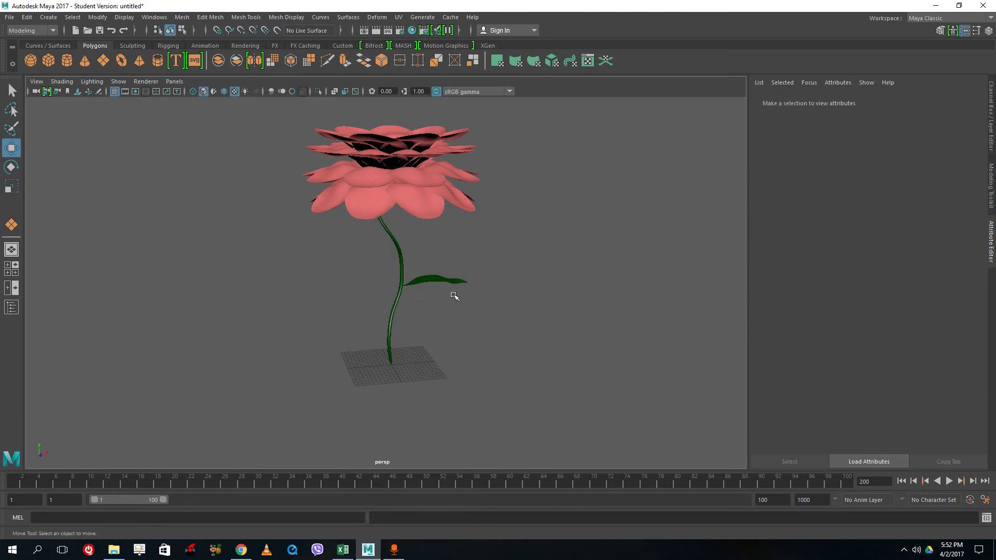
left_click_drag(455, 291, 549, 374, "alt")
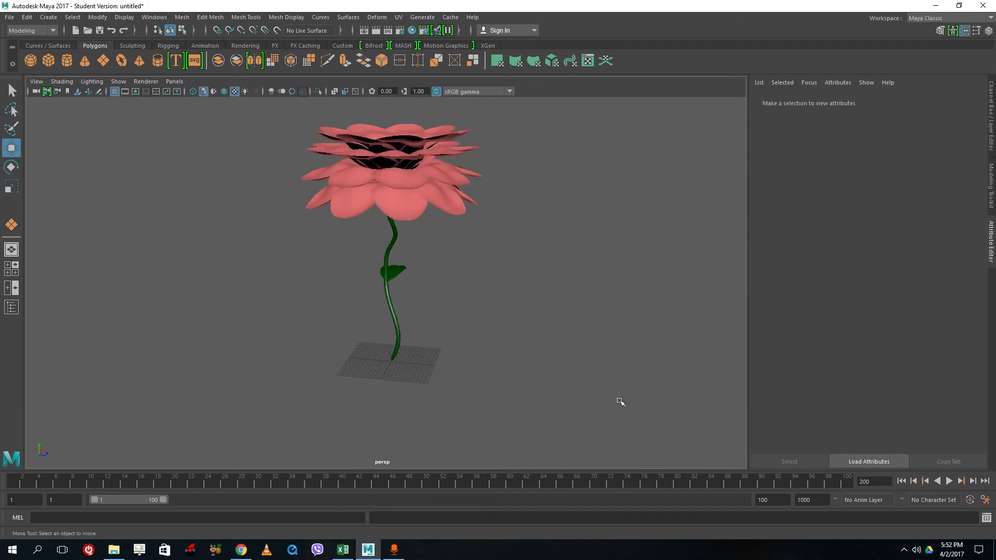
left_click_drag(593, 407, 246, 97)
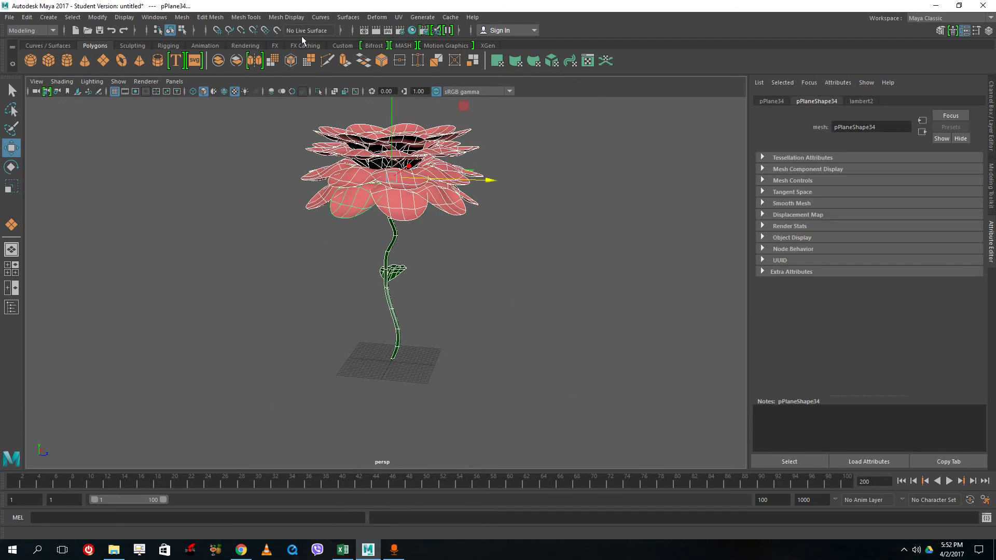
left_click(453, 188)
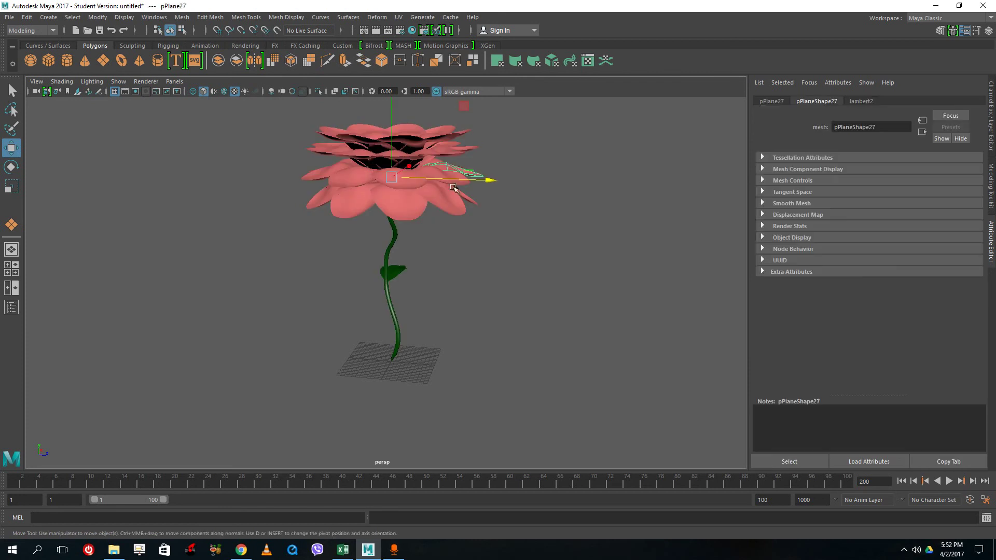
left_click(562, 367)
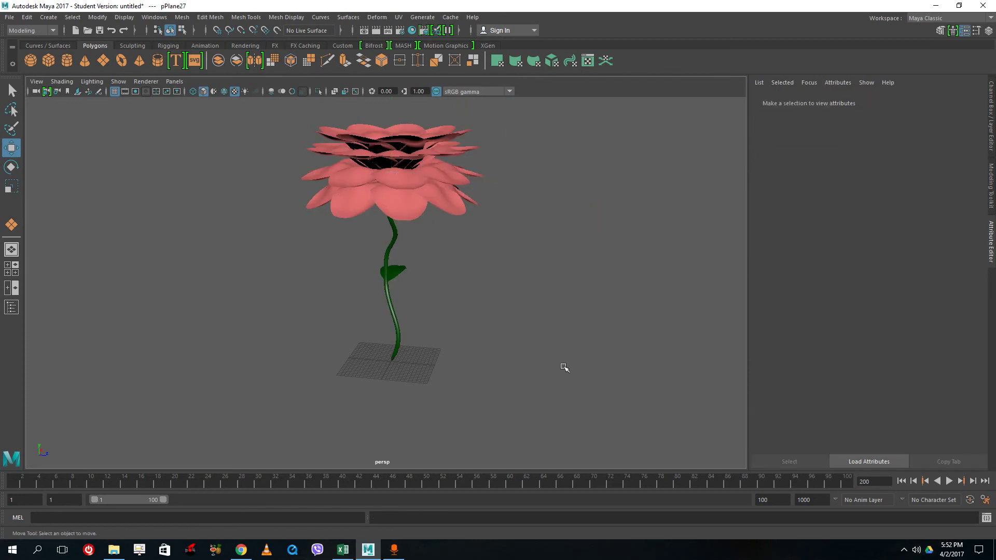
Select the whole flower and combine all petals, the stem and the leaf into a single mesh
left_click_drag(612, 455, 193, 52)
left_click(37, 30)
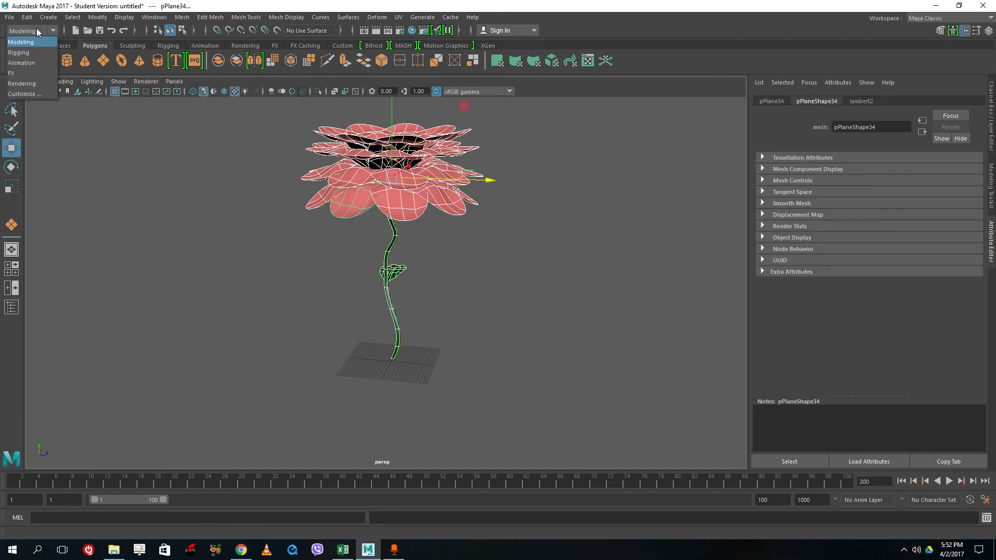
left_click(45, 41)
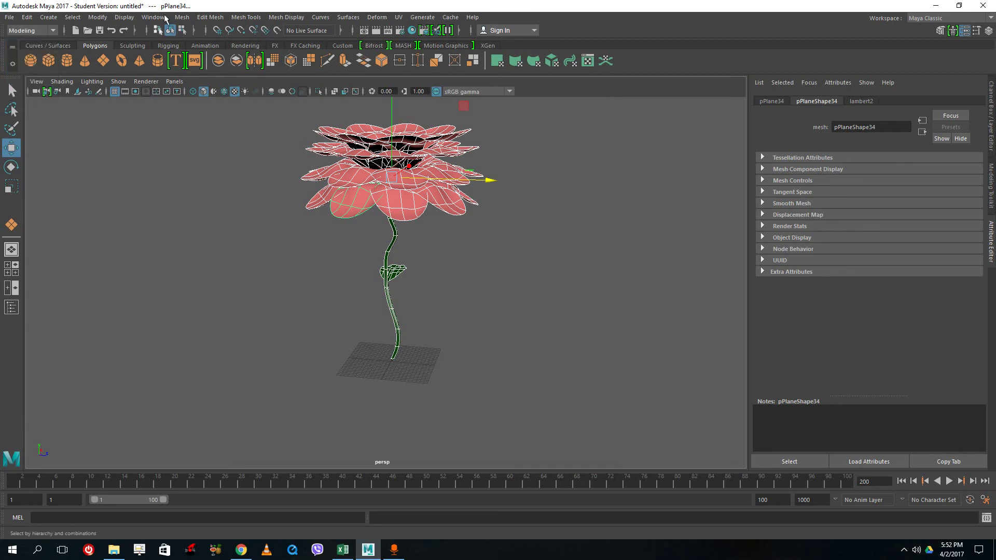
left_click(205, 20)
mouse_move(186, 20)
left_click(202, 54)
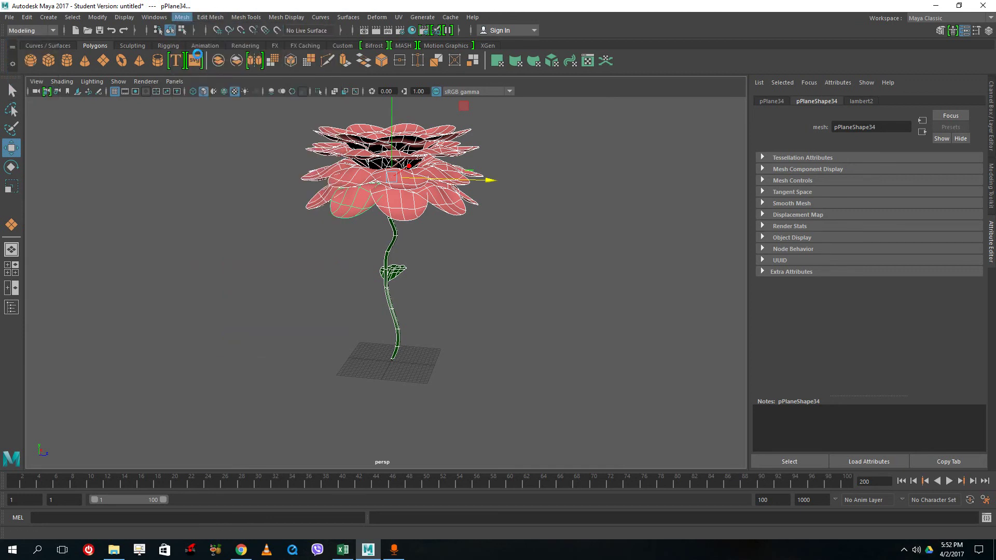
Duplicate the combined flower, move the copy to Translate Z 38.540 and tilt it to about 16.685, 13.712, 9.097 in rotation
left_click_drag(514, 237, 635, 241, "alt")
key("ctrl+d")
key("e")
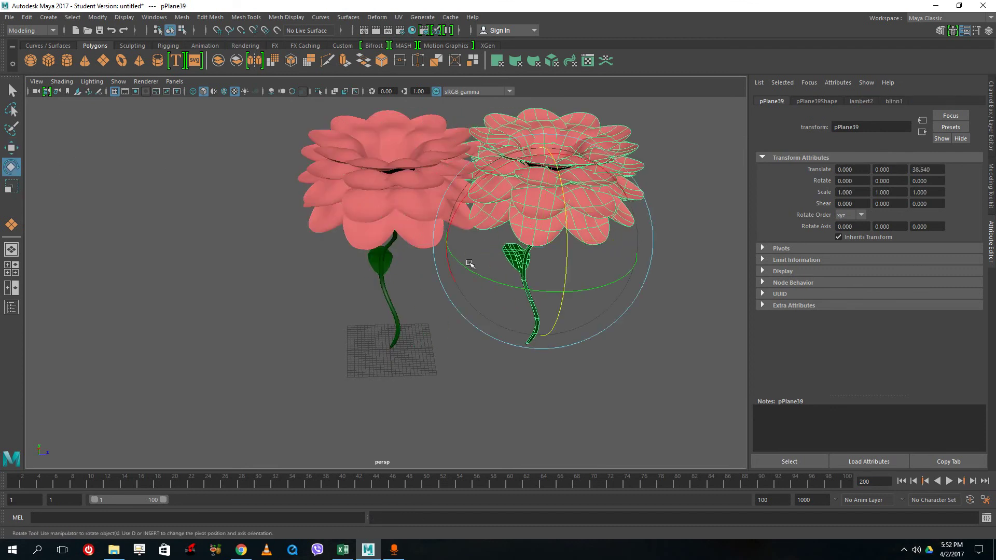
left_click_drag(533, 207, 573, 302)
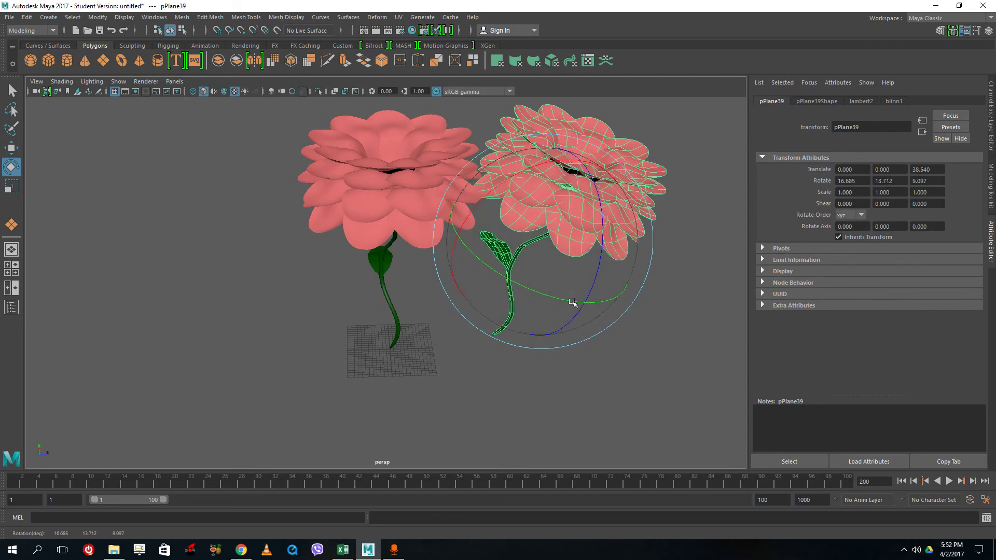
left_click(530, 414)
Examine both flowers from different angles and distances, checking the petals, stems and leaves
left_click_drag(530, 413, 456, 367, "alt")
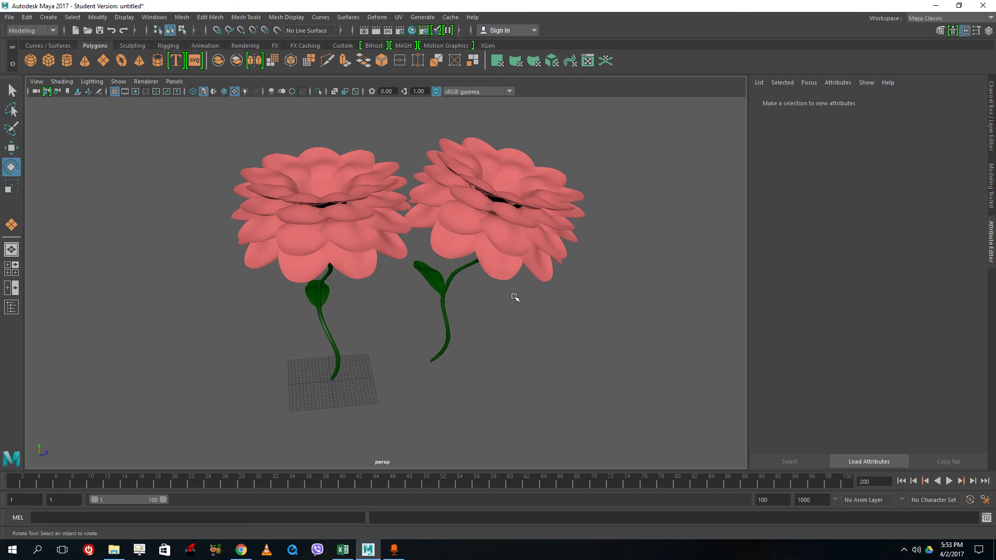
mouse_move(505, 306)
right_mouse_down("alt")
mouse_move(438, 329)
mouse_move(497, 293)
right_mouse_up("alt")
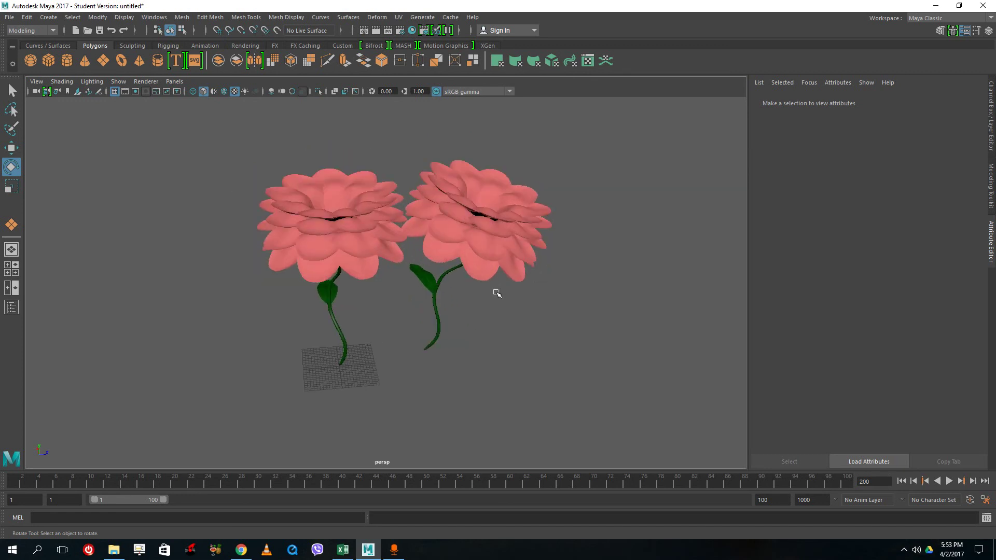
scroll(459, 263, "down", 5)
scroll(460, 263, "up", 5)
scroll(452, 263, "down", 3)
scroll(452, 262, "up", 5)
left_click_drag(555, 298, 507, 294, "alt")
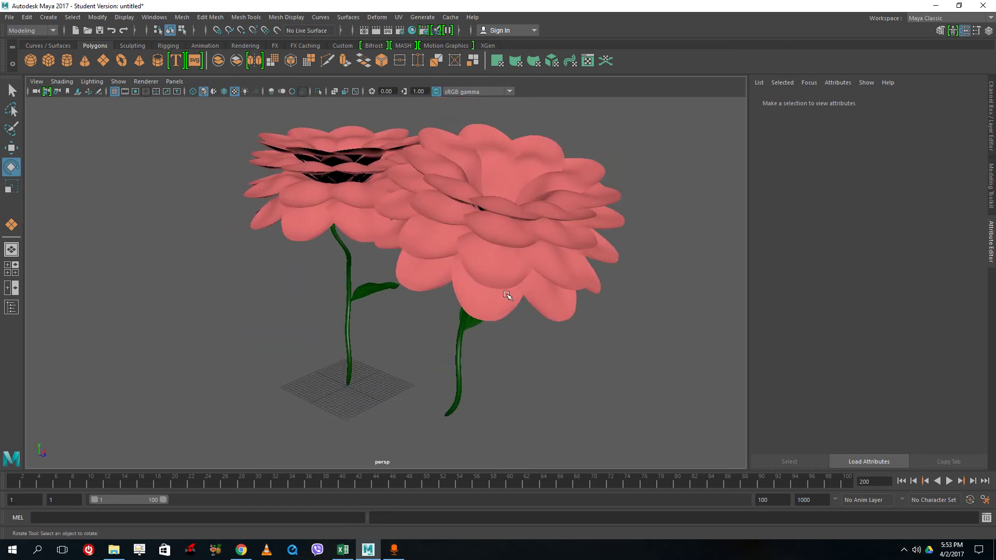